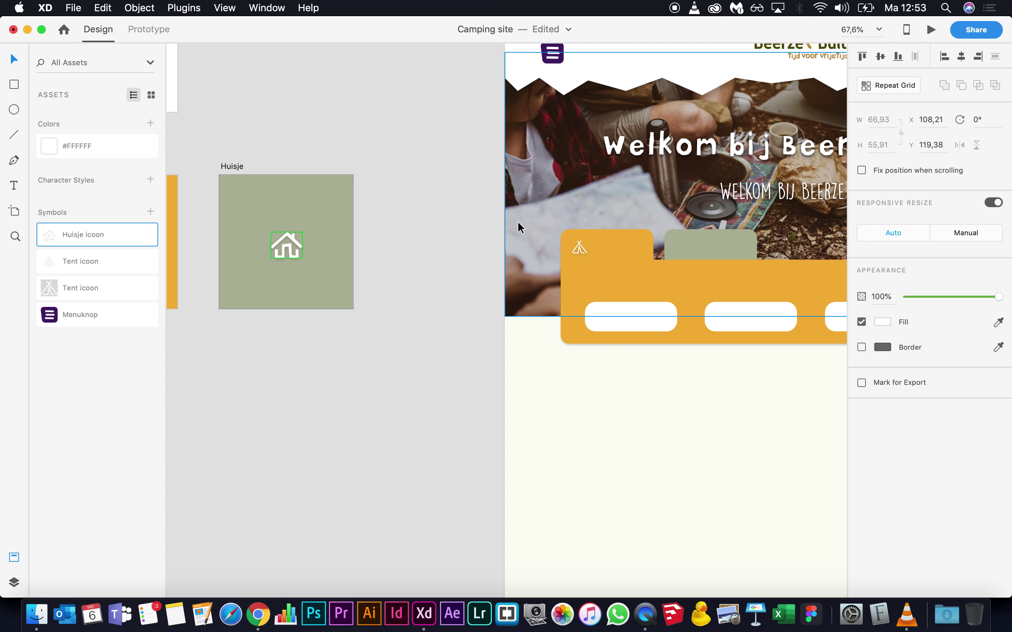
Step: Ungroup the Huisje icoon symbol on the Huisje artboard into its separate house shapes
scroll(309, 229, left, 5)
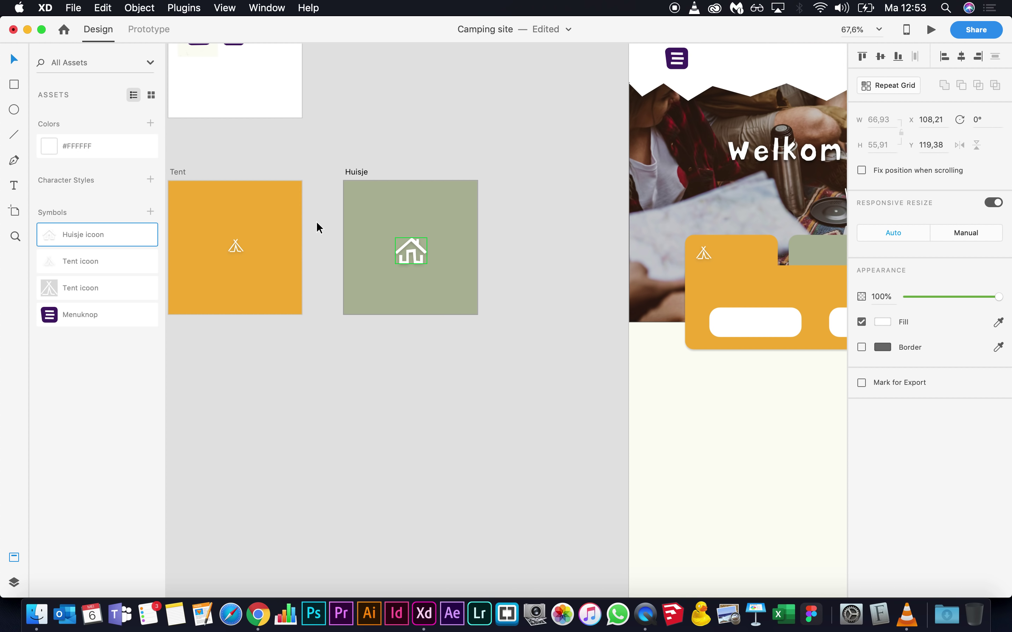
key(super+shift+g)
scroll(387, 236, up, 5)
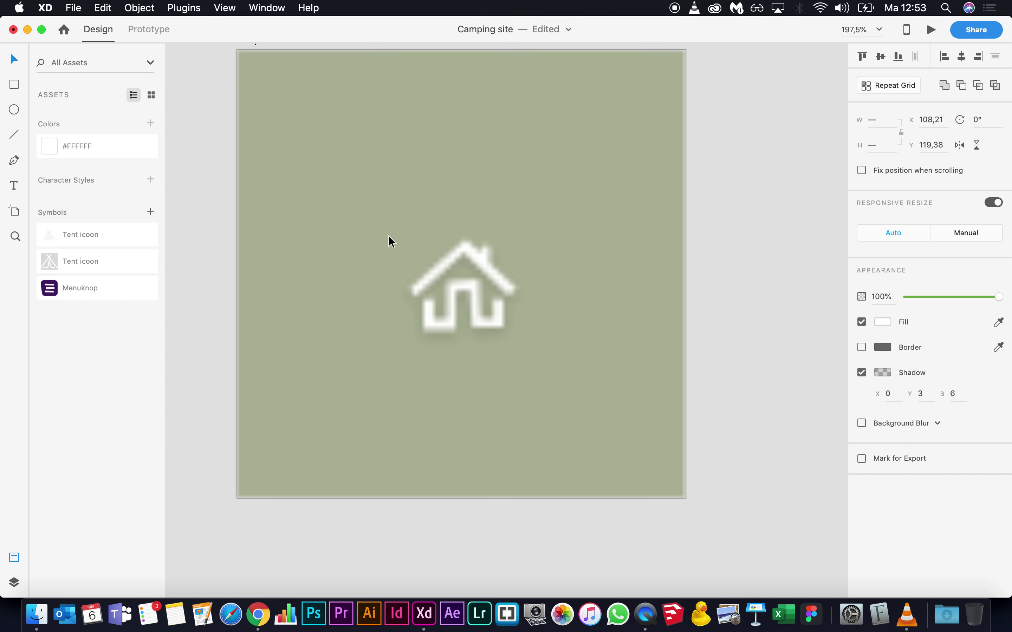
scroll(388, 235, left, 5)
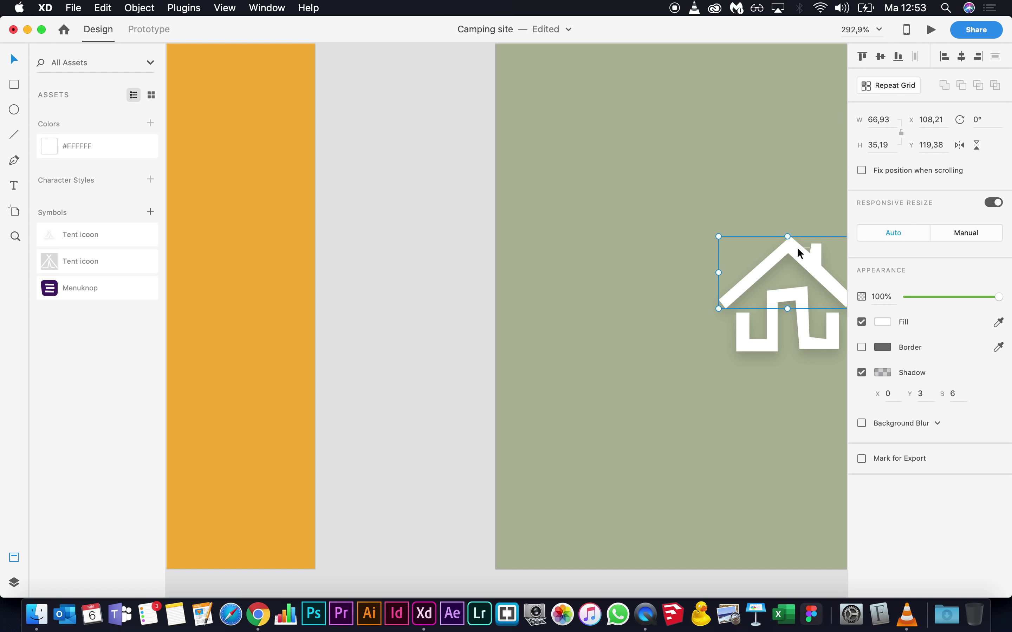
Step: Move both house shapes onto the Tent artboard and scale them down to about 31.7 by 26.5, beside the tent icon
drag(657, 208, 791, 376)
scroll(792, 376, down, 3)
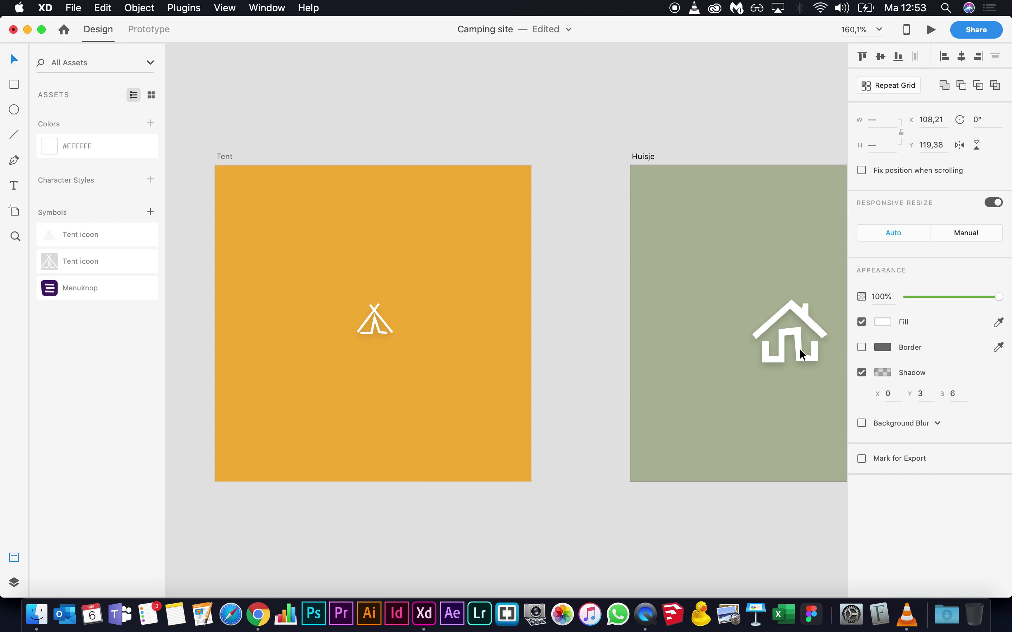
drag(798, 313, 363, 280)
scroll(386, 303, up, 5)
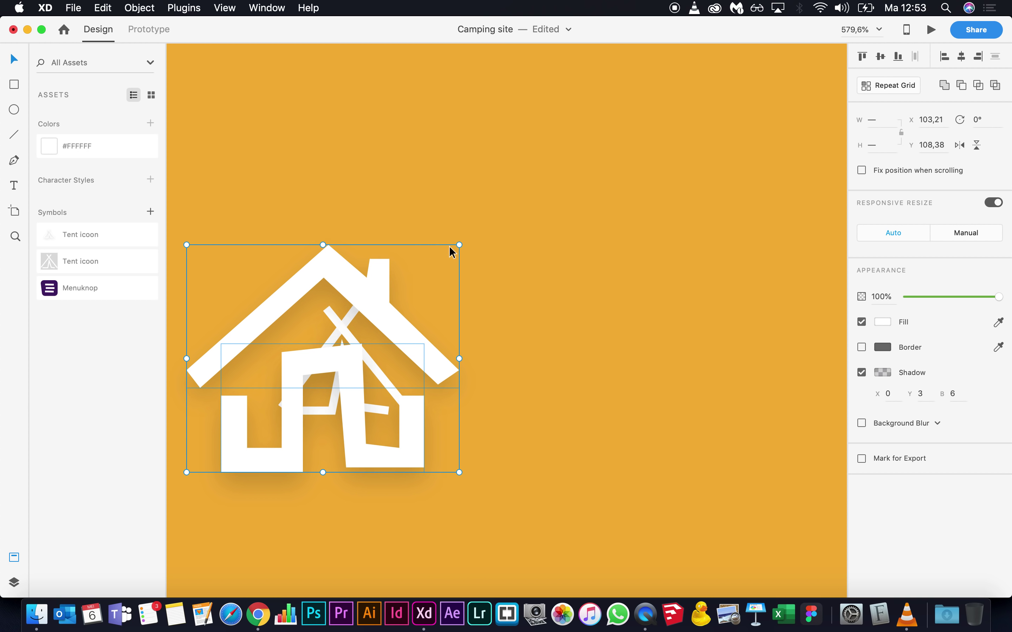
drag(459, 245, 408, 305)
drag(351, 327, 578, 314)
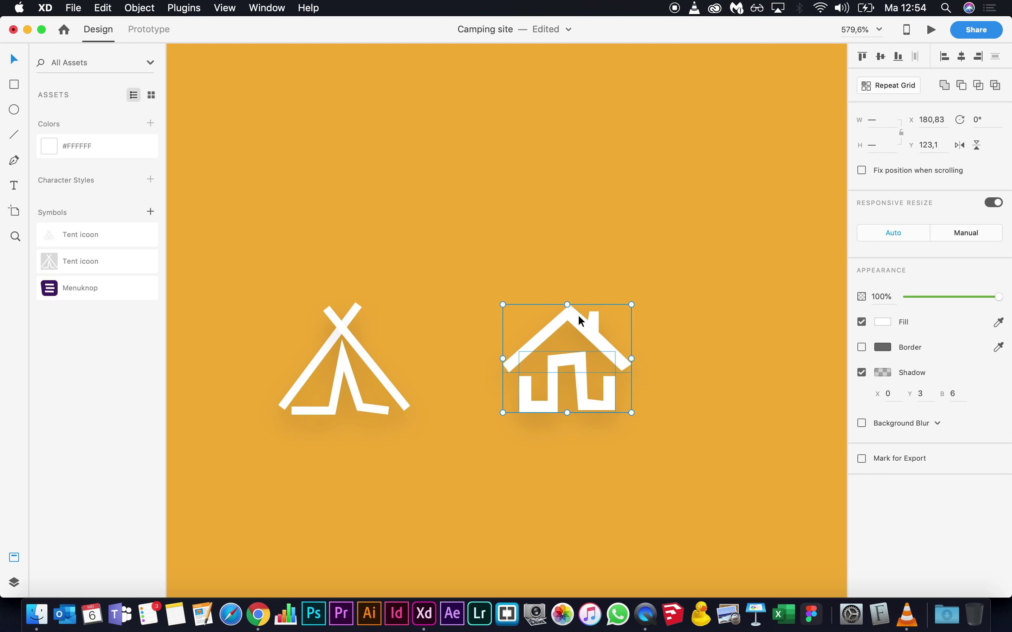
Step: Turn the resized house shapes into a symbol named "Huis icoon"
click(152, 212)
double_click(82, 235)
text(H)
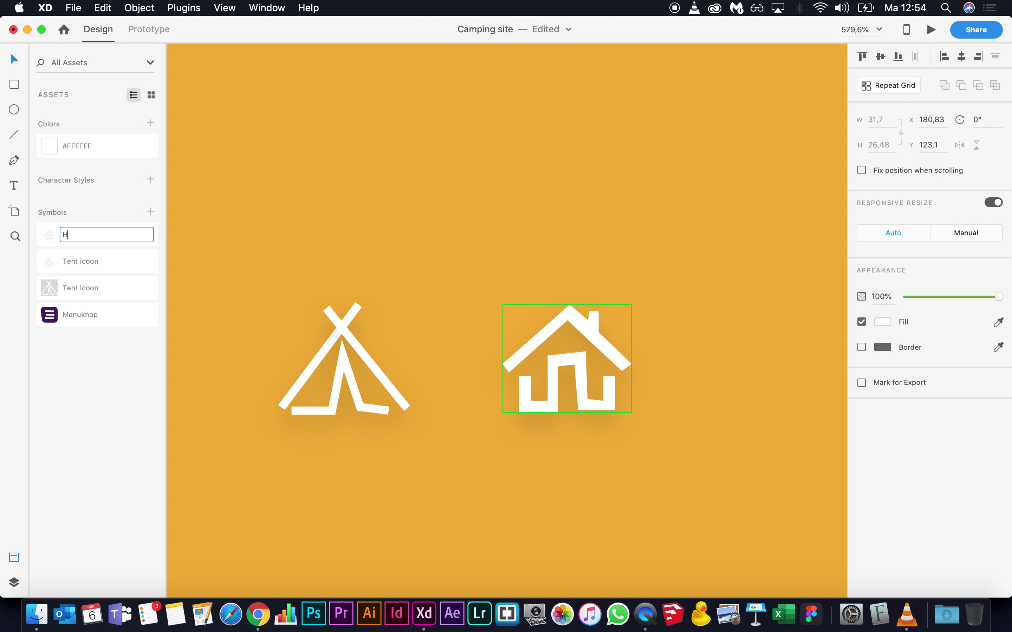
text(uis icoon)
key(Return)
Step: Place an instance of the Huis icoon symbol on the green tab of the Homepage artboard
scroll(314, 281, down, 10)
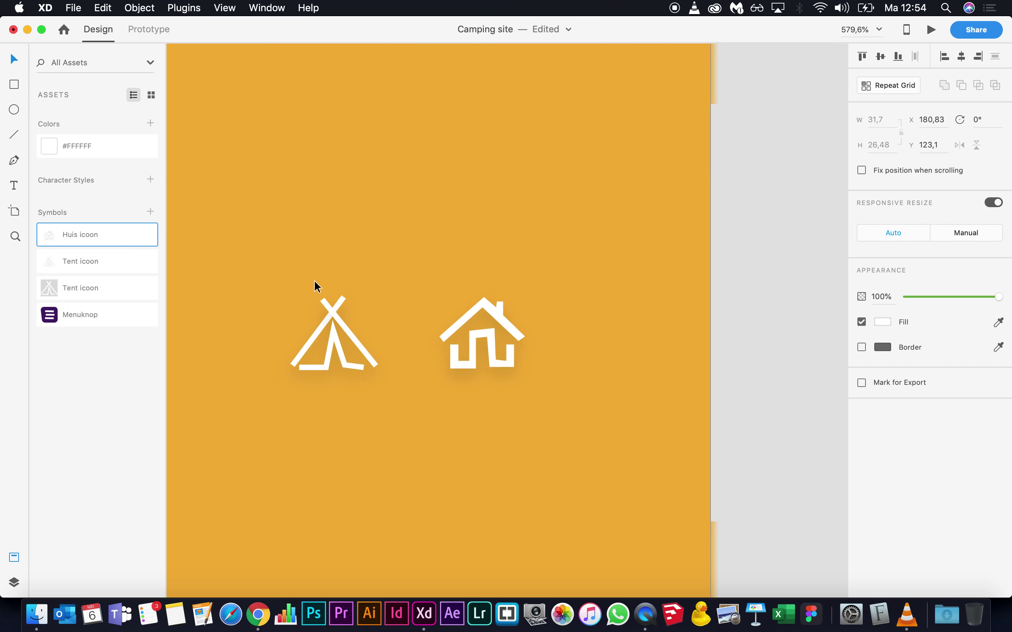
scroll(502, 300, right, 15)
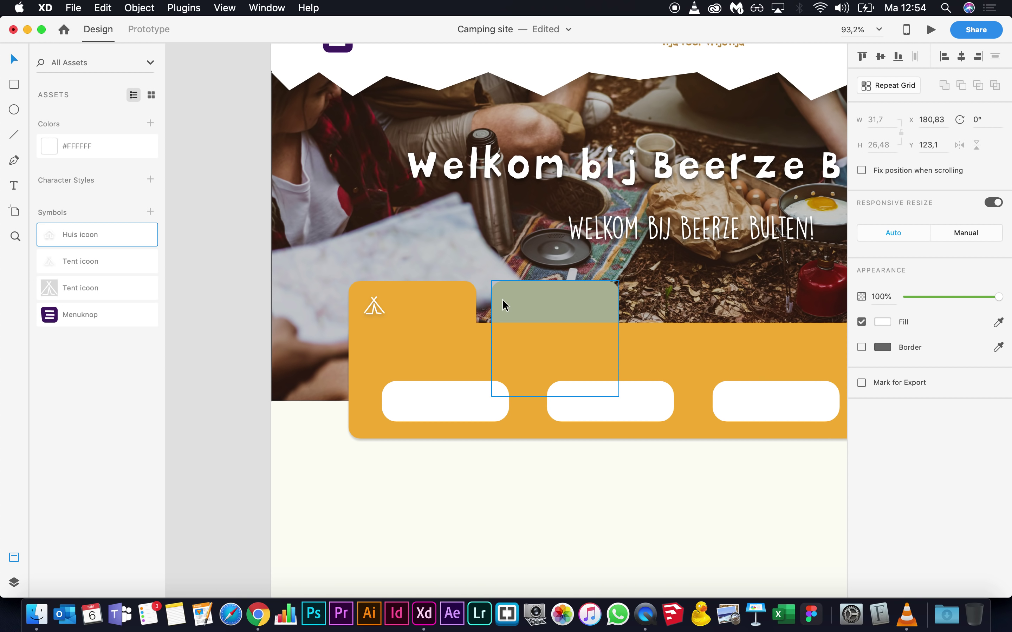
scroll(520, 301, up, 5)
drag(60, 244, 517, 298)
click(536, 220)
scroll(536, 221, down, 5)
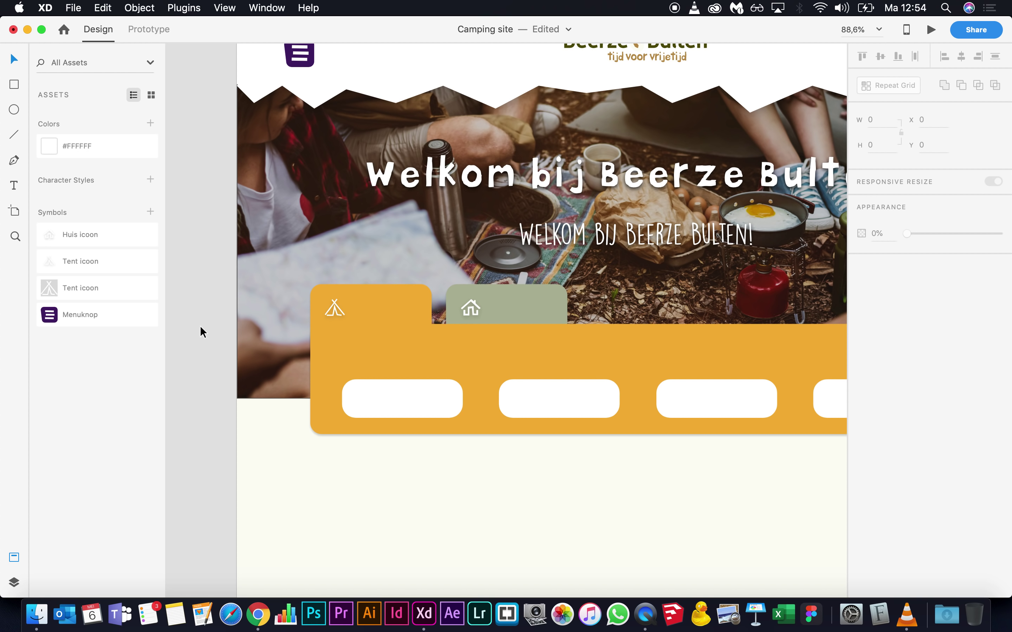
Step: Add the text "Camping" beside the tent icon on the orange tab
key(t)
click(357, 308)
text(CAMPING)
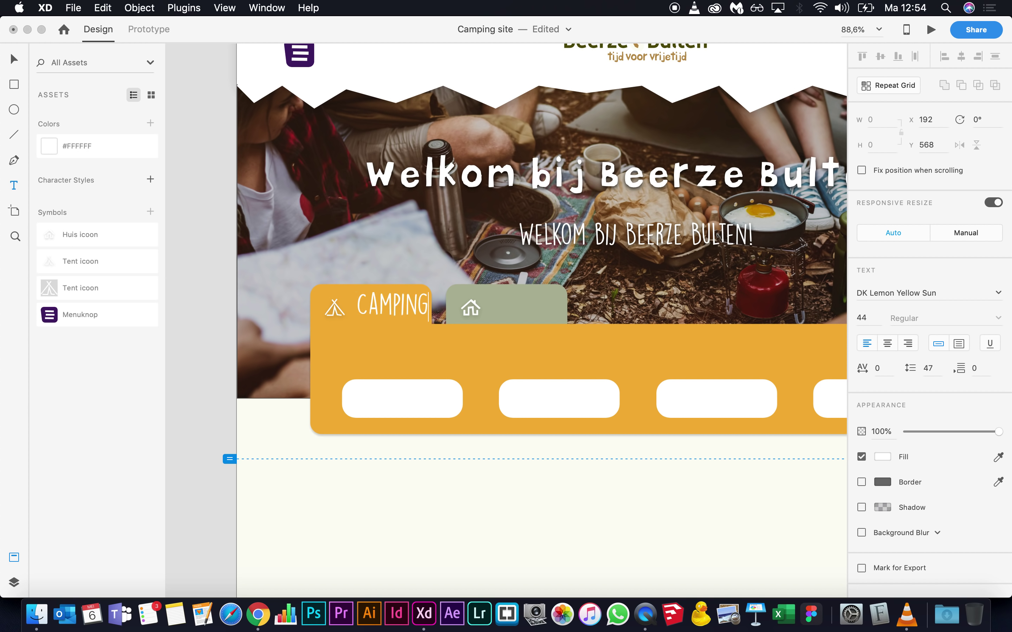
Step: Set the Camping label's font to Helvetica Bold at size 24
key(super+a)
click(907, 293)
text(Helvetica)
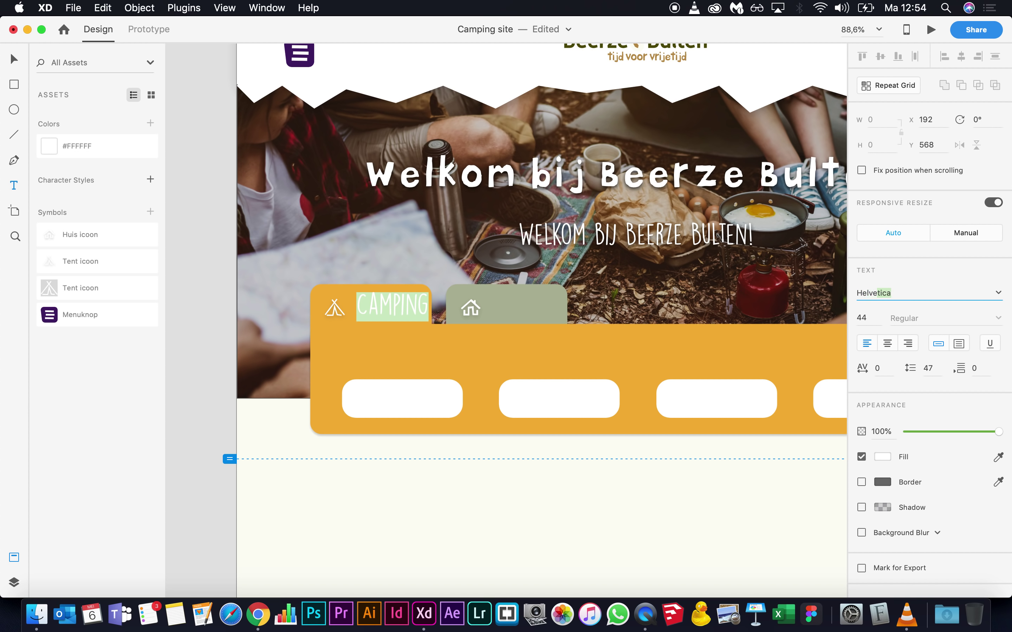
key(Return)
key(super+shift+comma)
key(super+shift+comma)
key(super+shift+comma)
key(super+shift+comma)
key(super+shift+comma)
key(super+shift+comma)
key(super+shift+comma)
key(super+shift+comma)
key(super+shift+comma)
key(super+shift+comma)
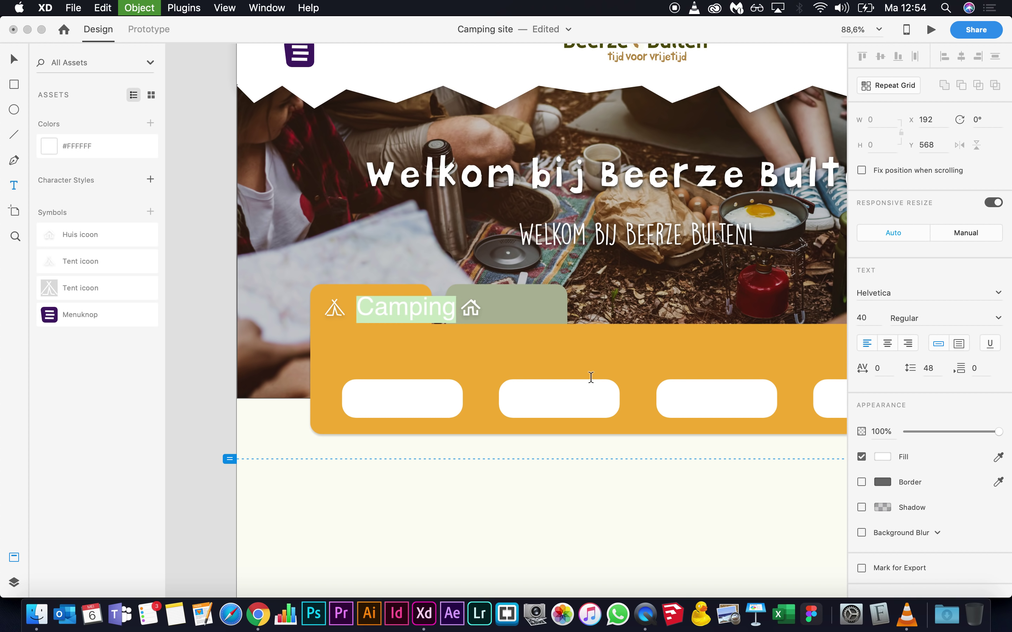
key(super+shift+comma)
key(super+shift+comma)
key(super+shift+comma)
key(super+shift+comma)
key(super+shift+comma)
key(super+shift+comma)
key(super+shift+comma)
key(super+shift+comma)
key(super+shift+comma)
key(super+shift+comma)
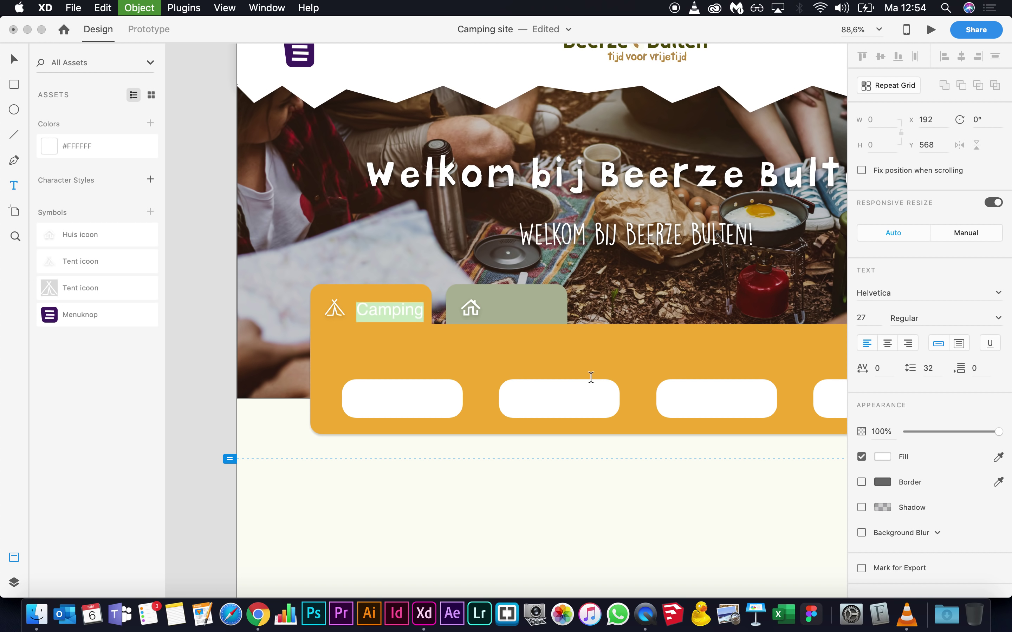
click(999, 319)
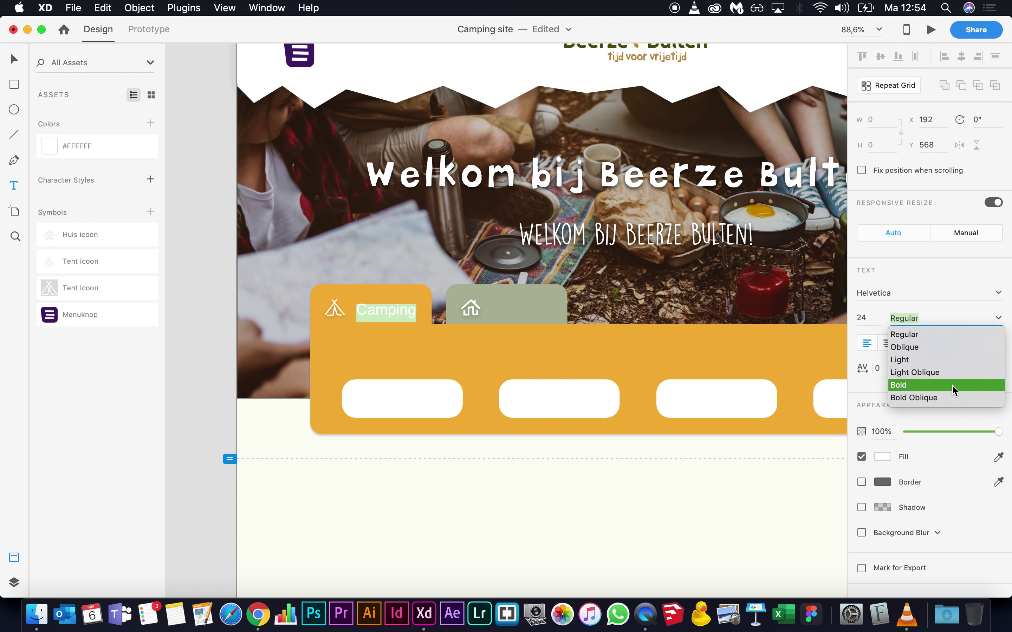
click(952, 385)
Step: Nudge the Camping label up and left, nearer the tent icon, to X 187 and Y 547
click(16, 61)
click(399, 311)
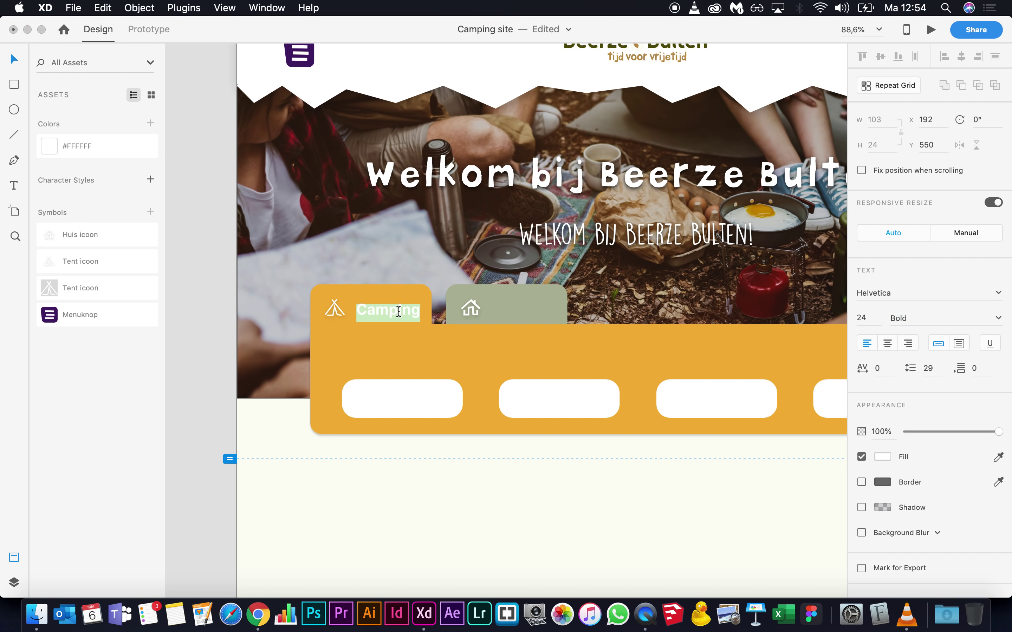
click(14, 60)
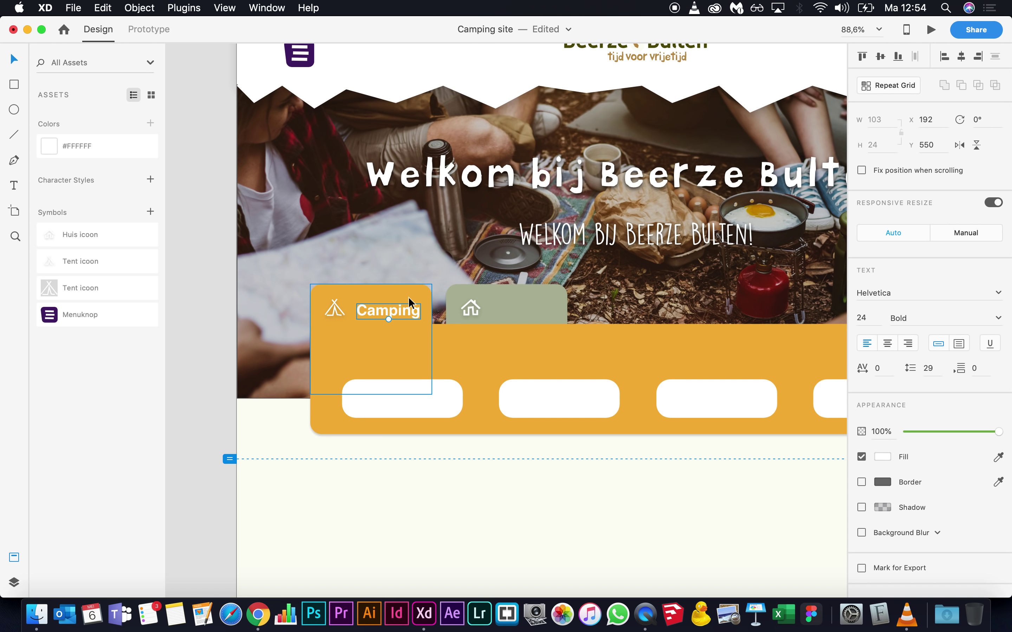
key(Up)
key(Up)
key(Up)
key(Up)
key(Left)
key(Left)
key(Left)
key(Left)
key(Left)
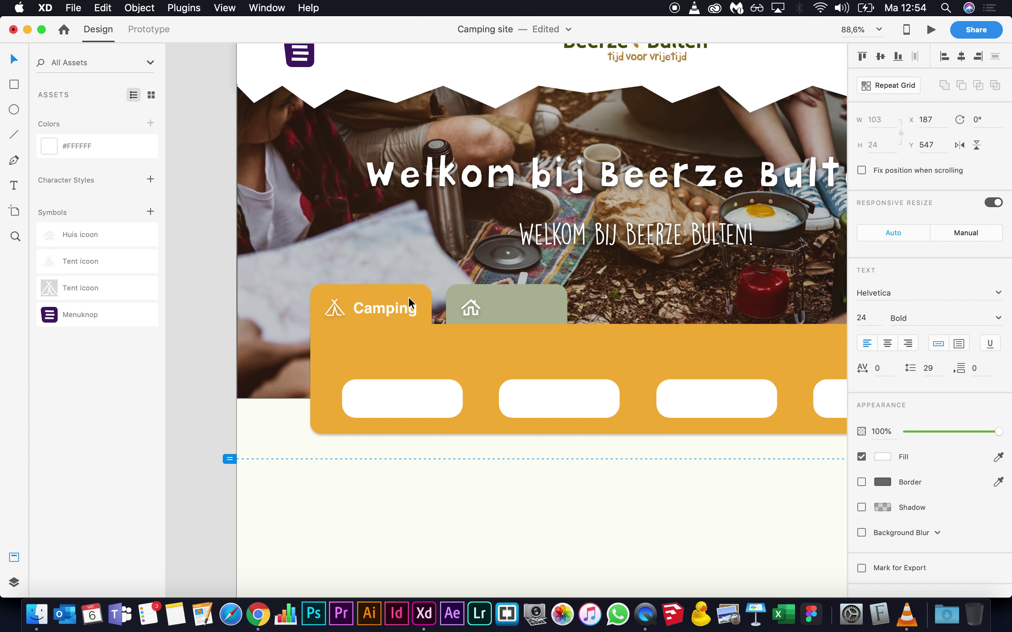
Step: Check the label against the Beerze Bulten website, then reduce it to size 22 and nudge it left to X 183
key(super+Tab)
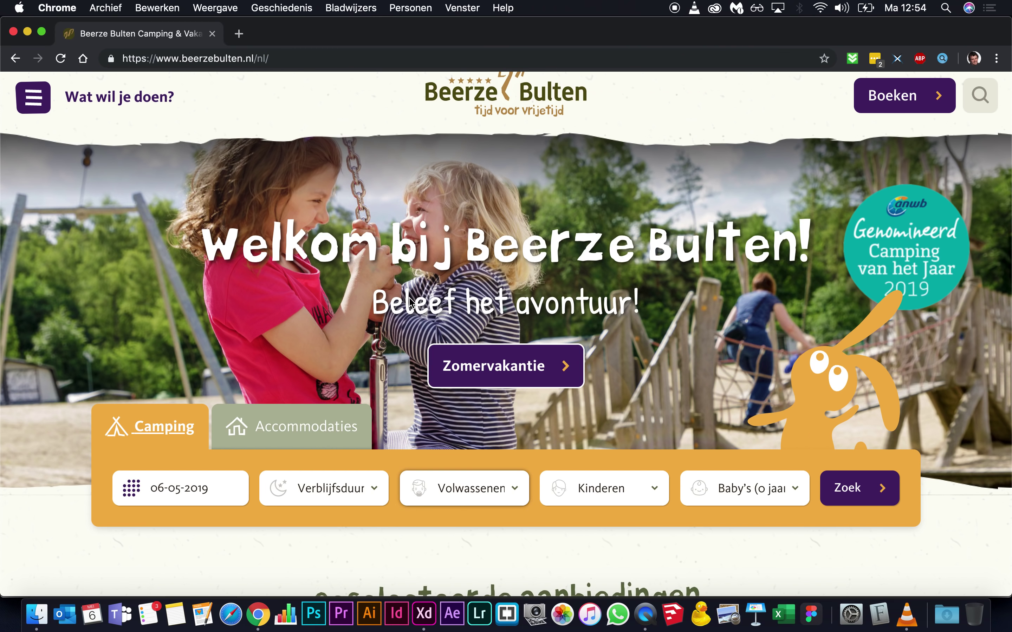
key(super+Tab)
key(super+shift+comma)
key(super+shift+comma)
key(Left)
key(Left)
key(Left)
key(Left)
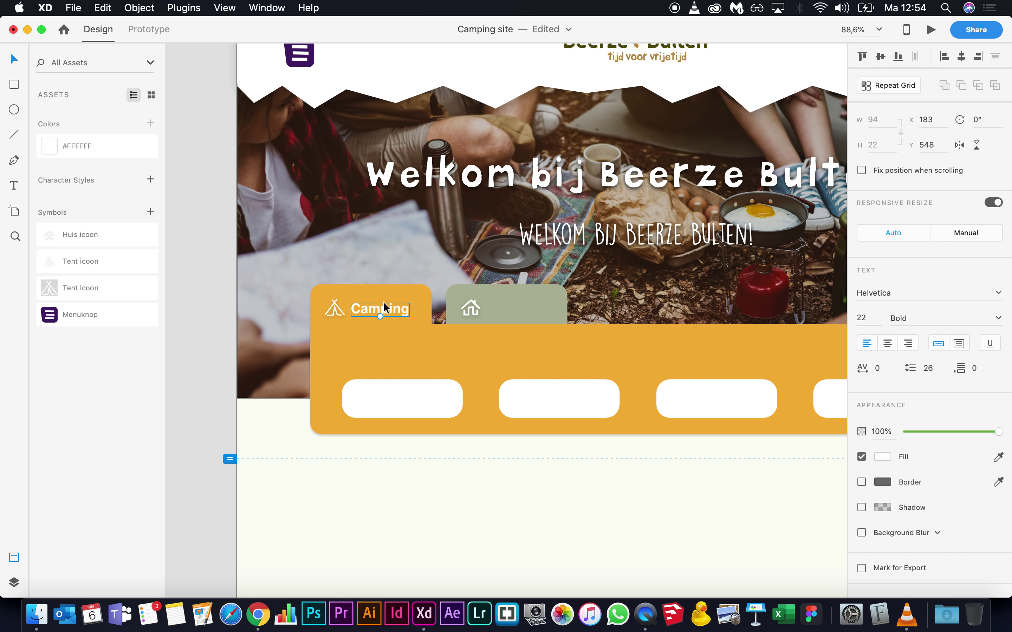
Step: Duplicate the Camping label onto the green tab beside the house icon and change its text to "Accommodaties"
drag(358, 310, 502, 316)
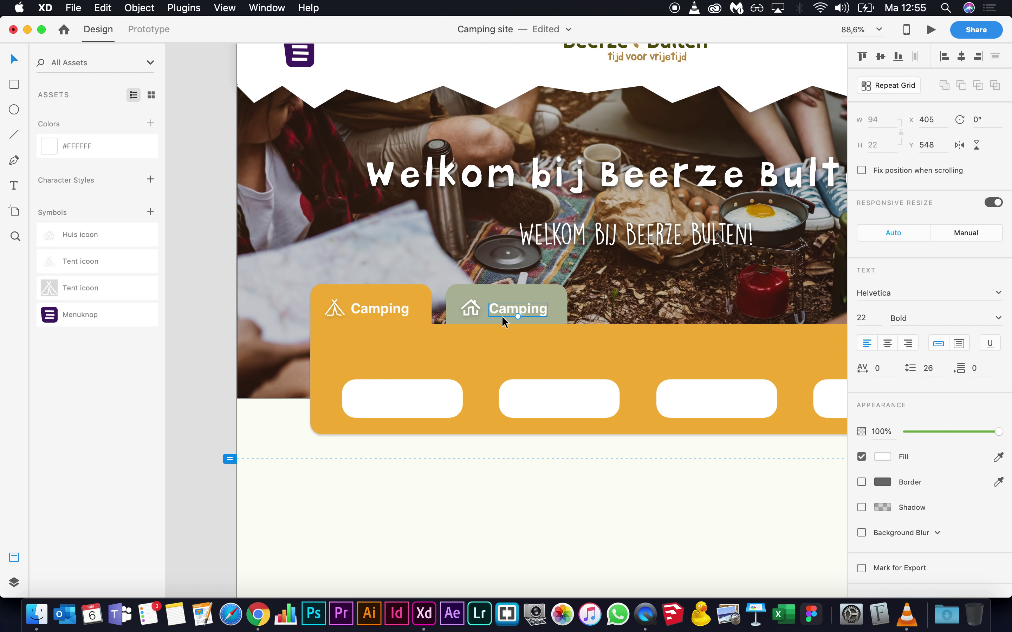
key(super+Tab)
key(super+Tab)
double_click(512, 314)
text(Acco)
key(super+Tab)
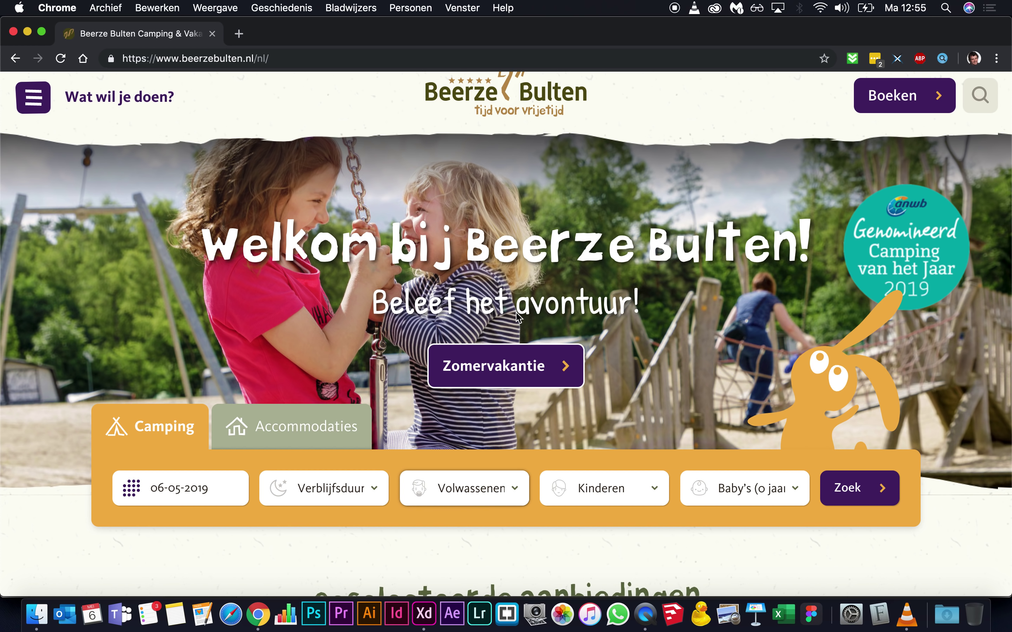
key(super+Tab)
text(mmodatie)
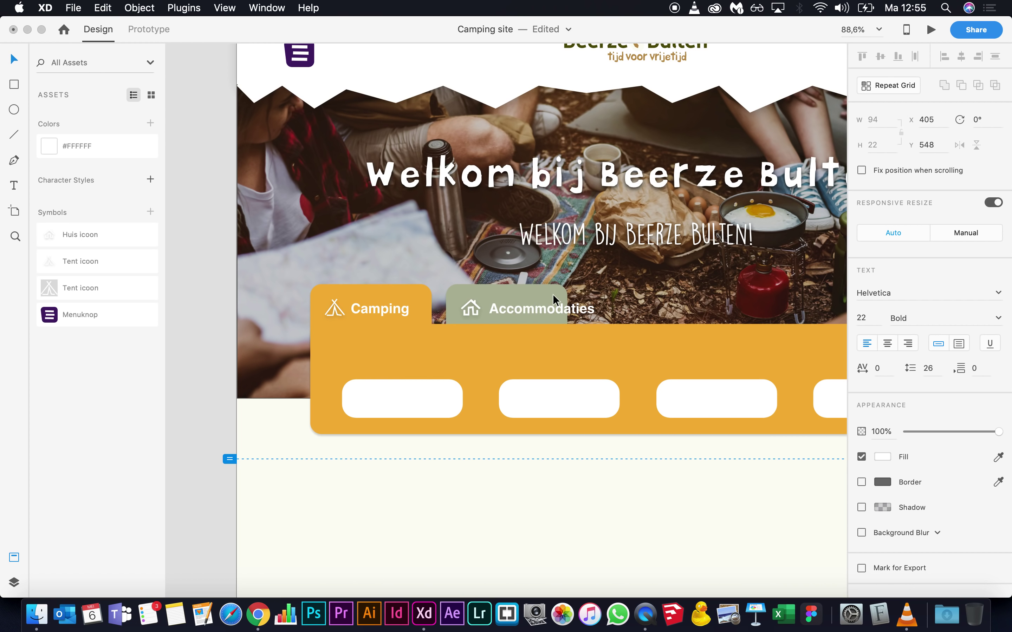
key(Escape)
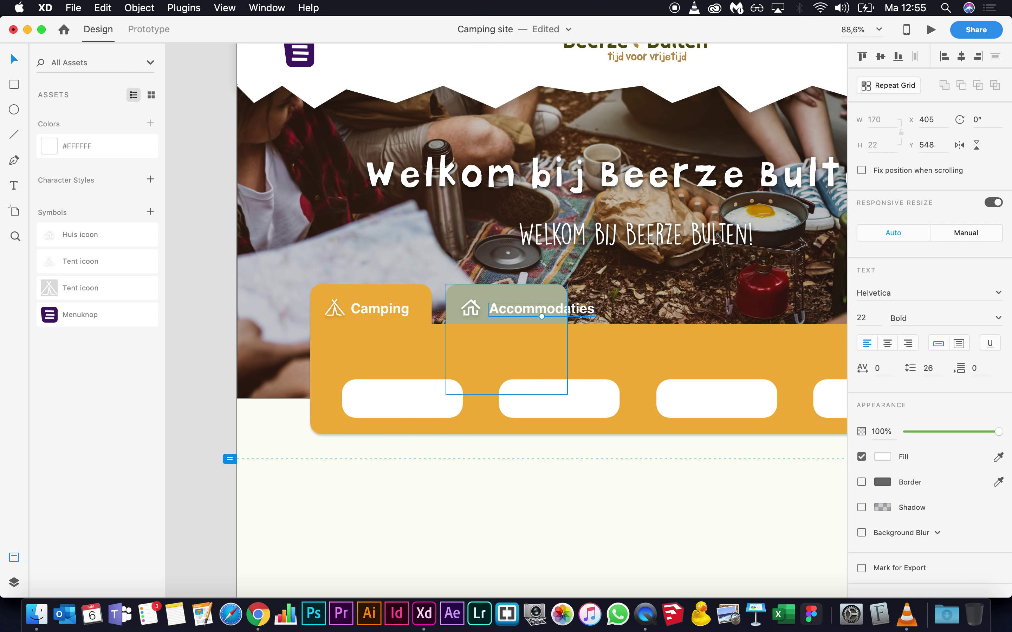
Step: Widen the green tab to 267 so that it spans the whole Accommodaties label
click(521, 289)
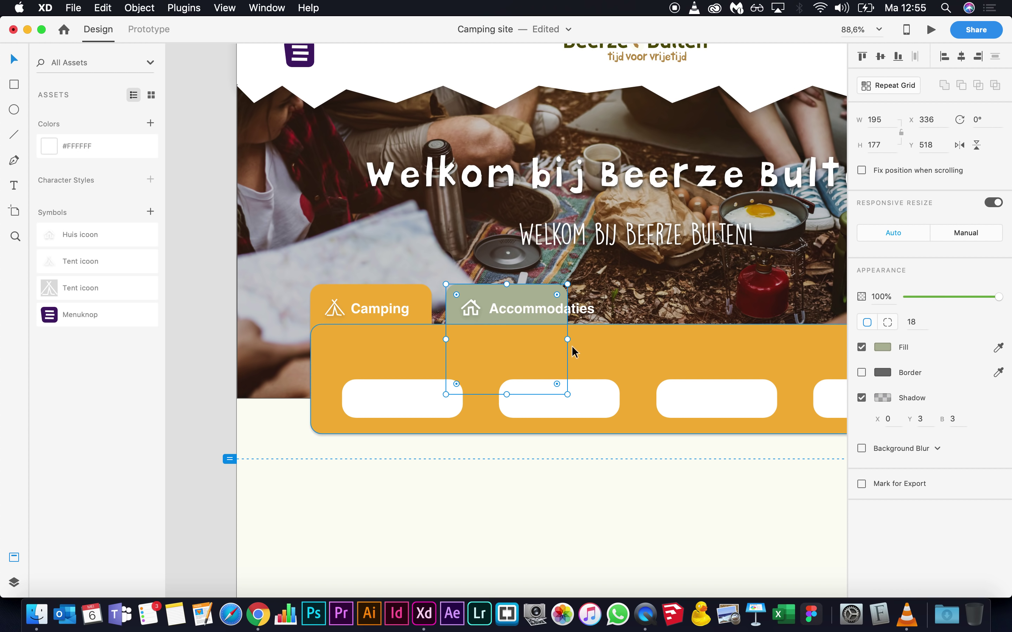
drag(567, 340, 611, 332)
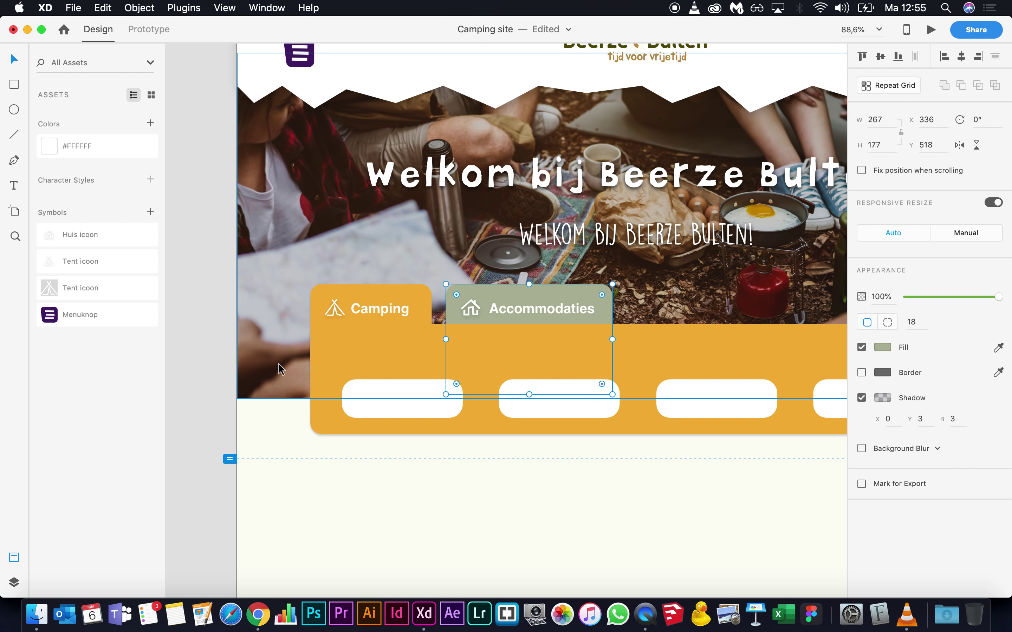
click(206, 323)
Step: Review the Homepage design and examine the "Geselecteerde aanbiedingen" section of the Beerze Bulten website in Chrome as reference for the empty area
scroll(206, 322, down, 3)
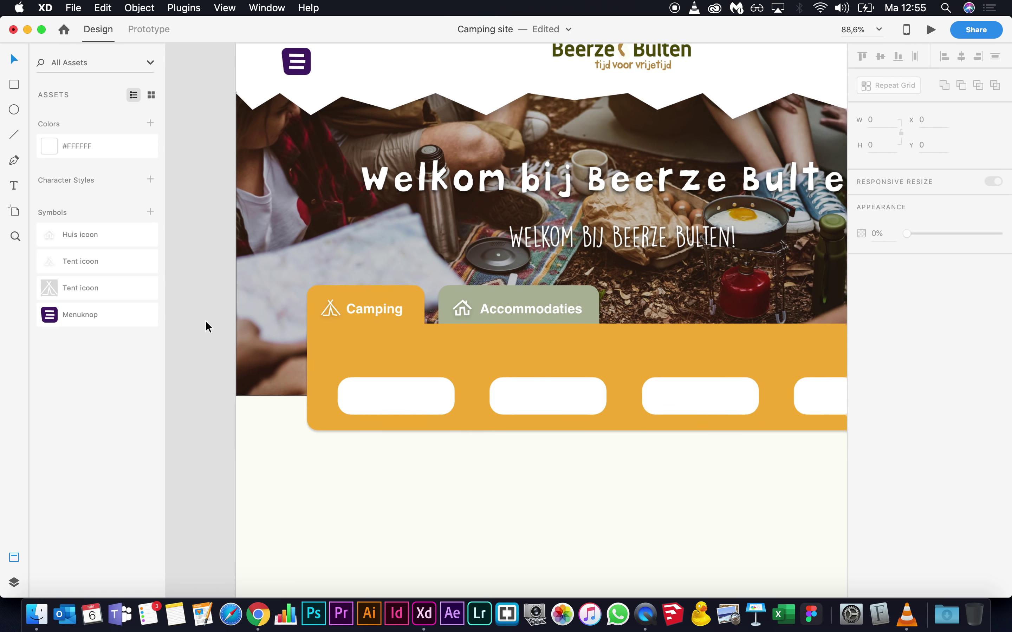
scroll(200, 320, down, 3)
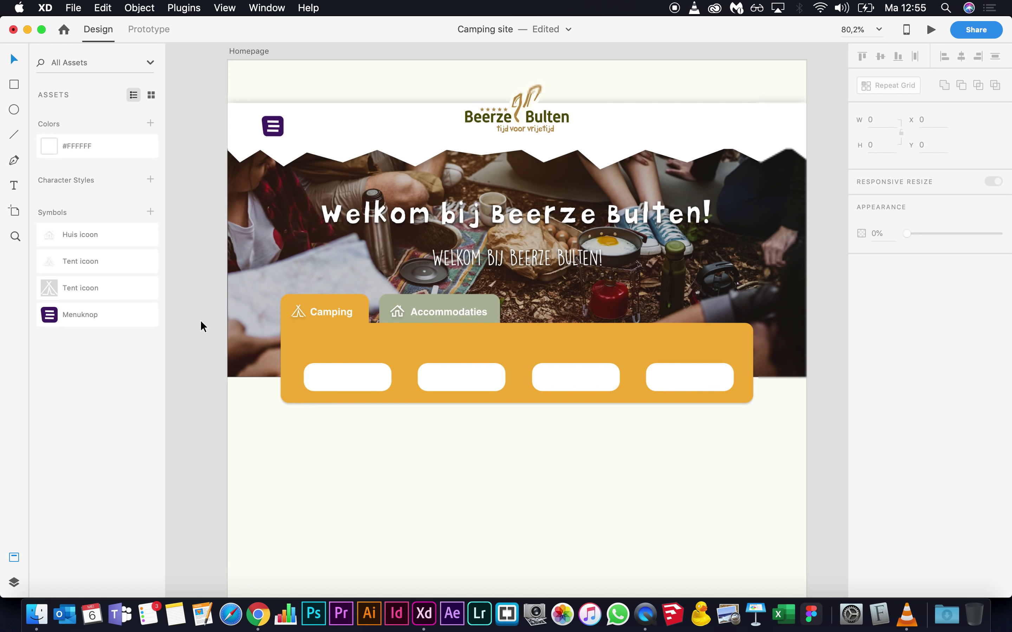
scroll(200, 320, up, 3)
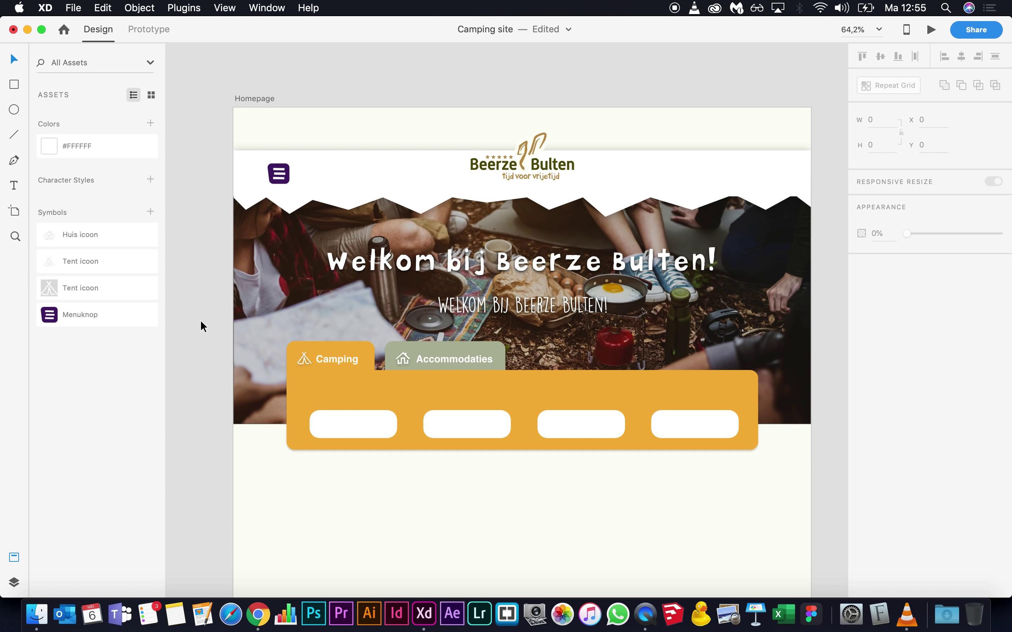
key(super+Tab)
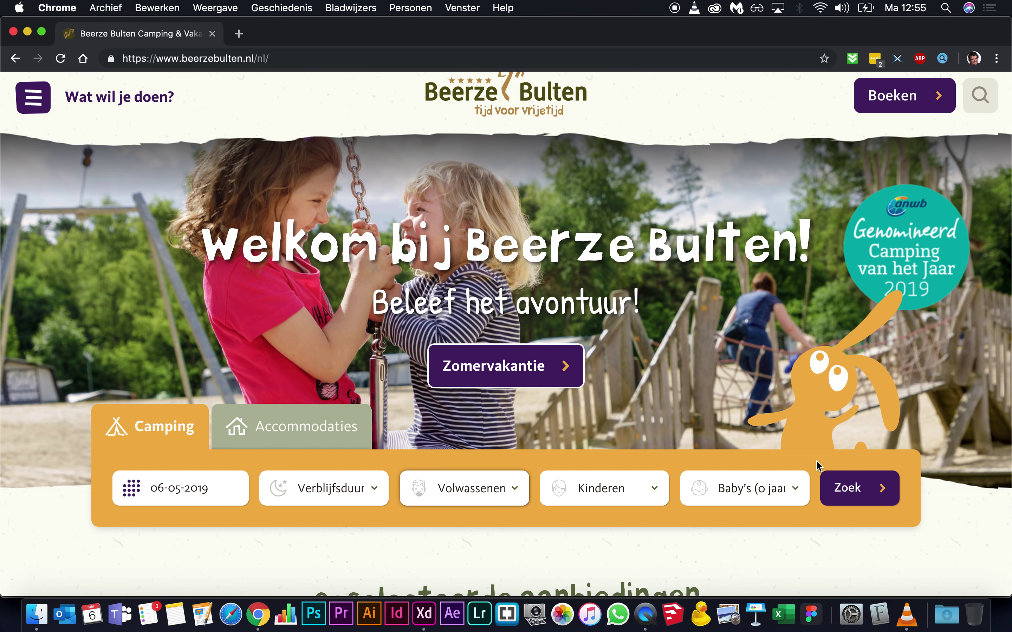
scroll(832, 458, down, 10)
scroll(832, 458, up, 3)
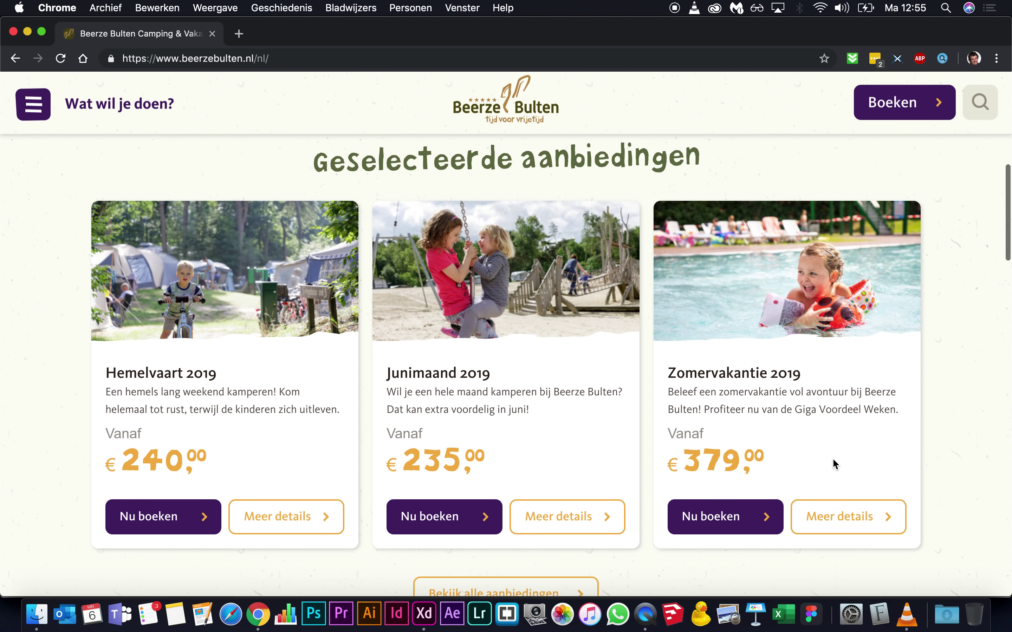
scroll(833, 458, up, 2)
scroll(832, 458, down, 2)
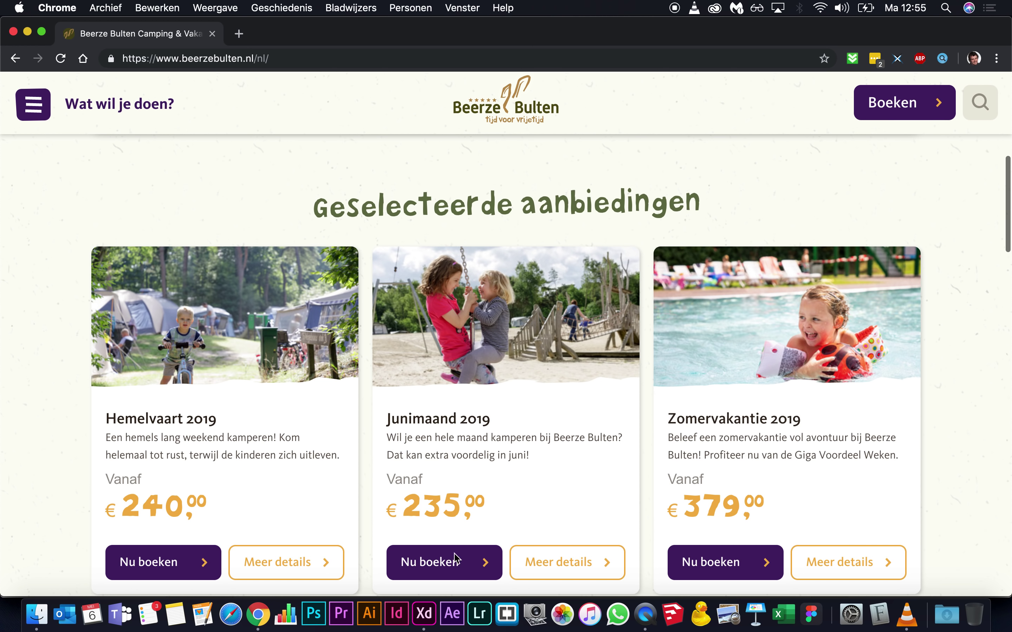
key(super+Tab)
scroll(476, 299, down, 5)
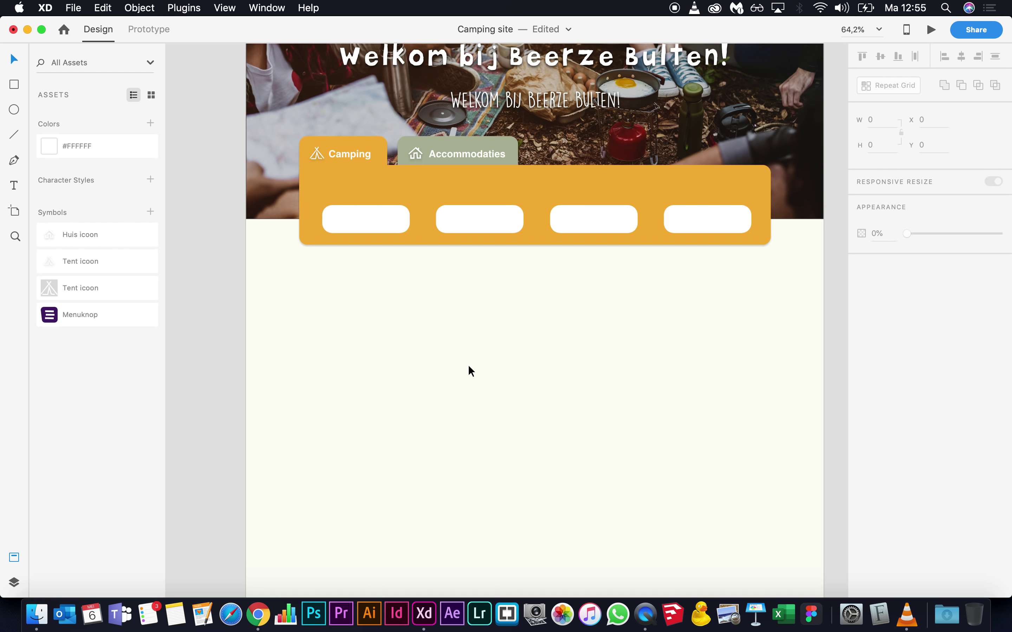
key(super+Tab)
key(super+Tab)
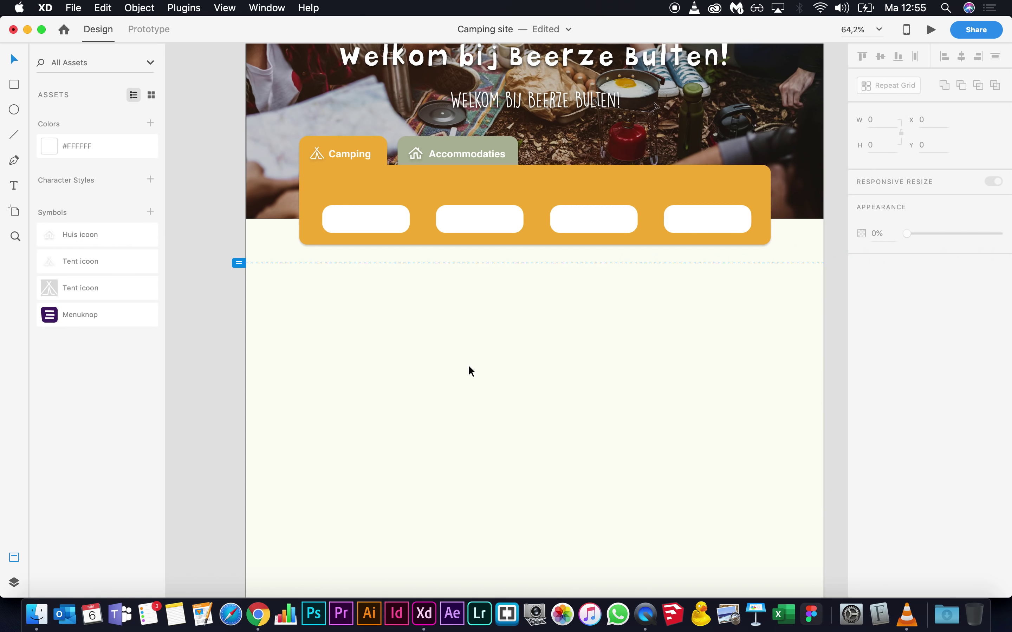
Step: Duplicate the large "Welkom bij Beerze Bulten!" title straight down into the empty area below the orange panel, at Y 880
scroll(468, 365, up, 6)
click(480, 334)
scroll(480, 334, down, 3)
scroll(480, 334, down, 3)
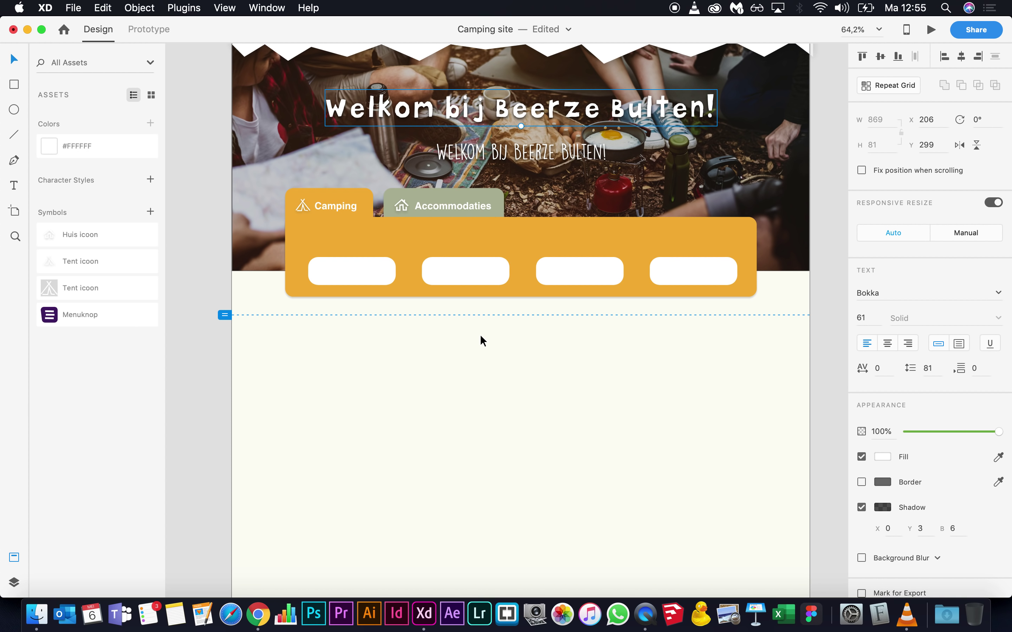
drag(490, 106, 490, 367)
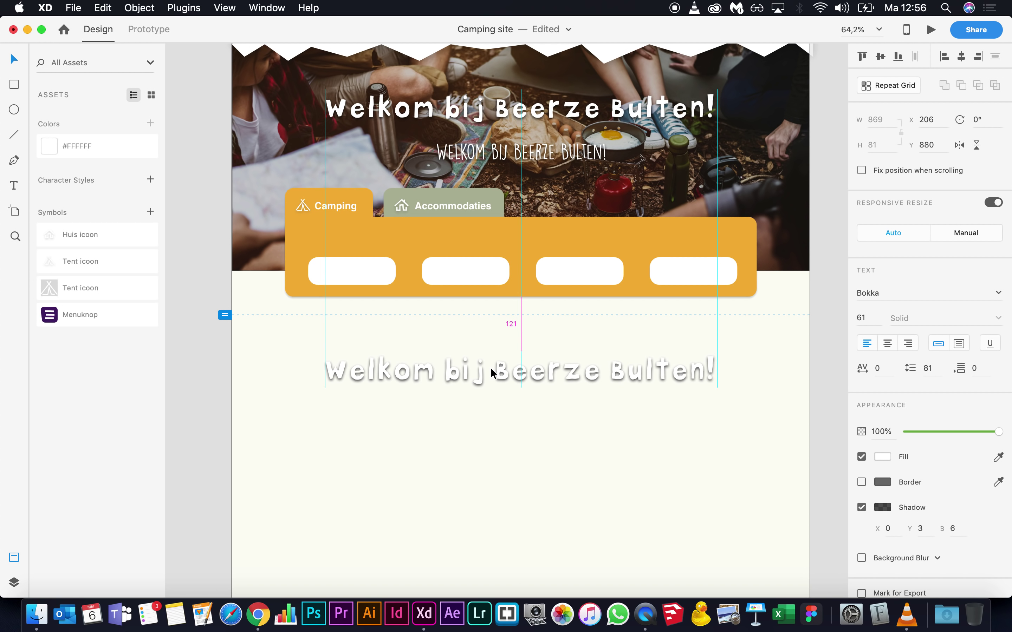
Step: Check the section heading on the website in Chrome, then reduce the copied title to size 53 and centre it horizontally
key(super+Tab)
scroll(491, 371, up, 5)
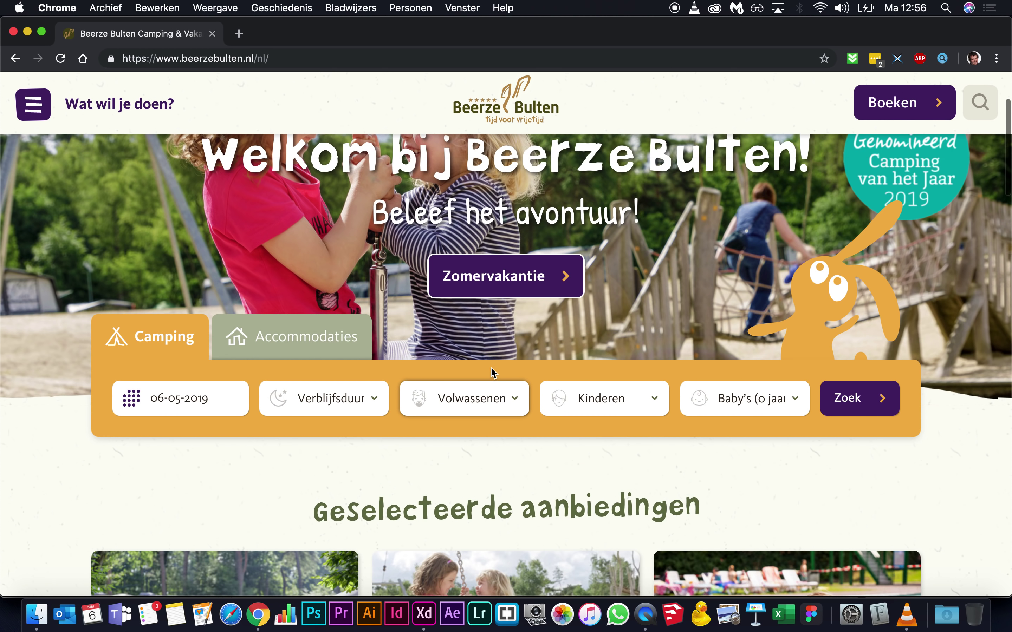
key(super+Tab)
key(super+shift+comma)
key(super+shift+comma)
key(super+shift+comma)
key(super+shift+comma)
key(super+shift+comma)
key(super+shift+comma)
key(super+shift+comma)
key(super+shift+comma)
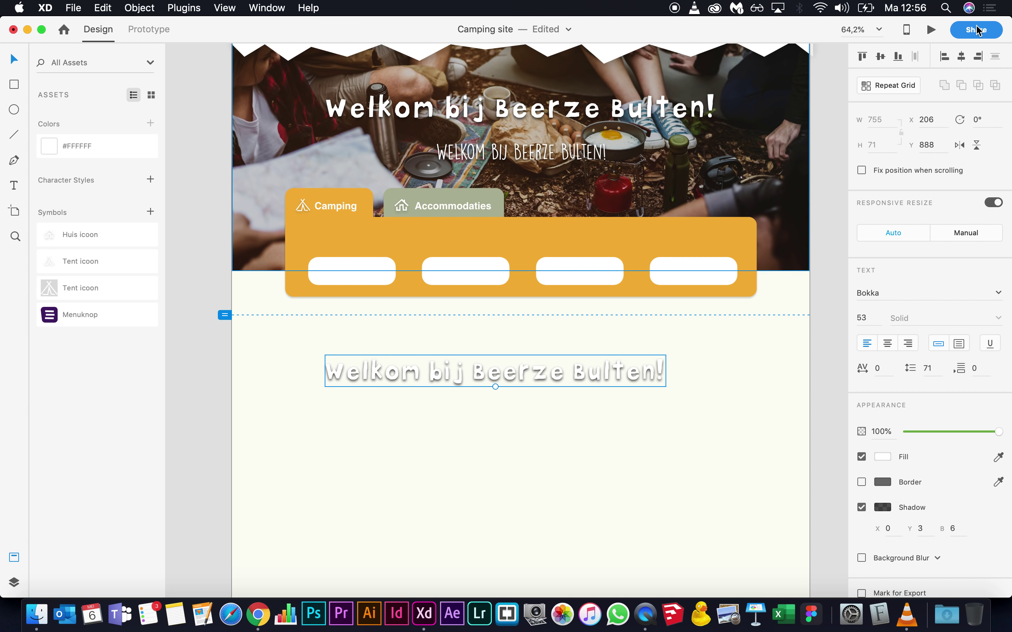
click(961, 57)
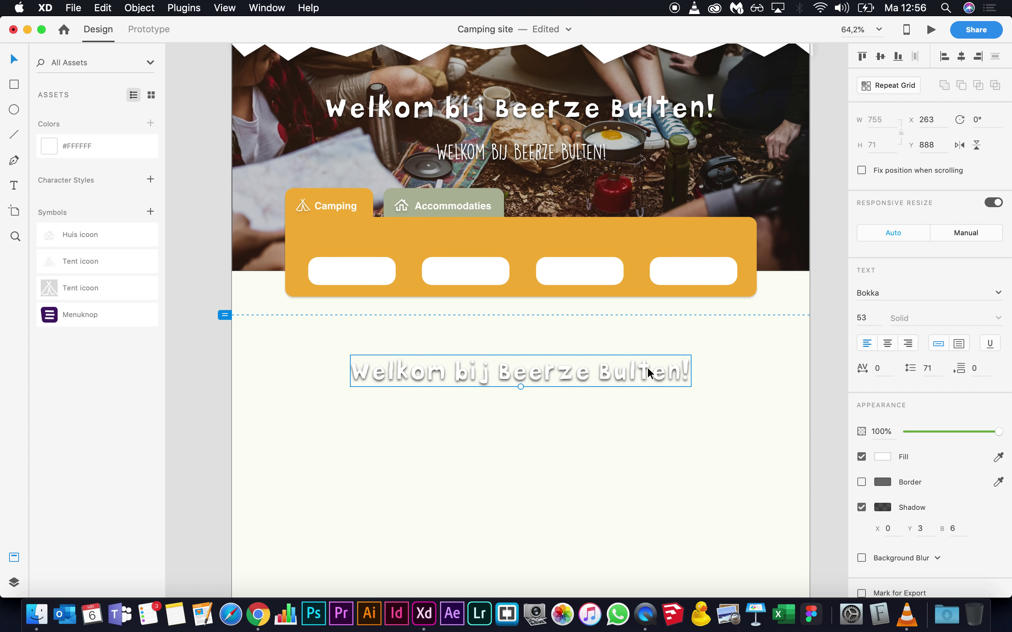
Step: Recolour the copied title's text with the saved grey-green swatch and darken that fill to a deep olive green
key(super+c)
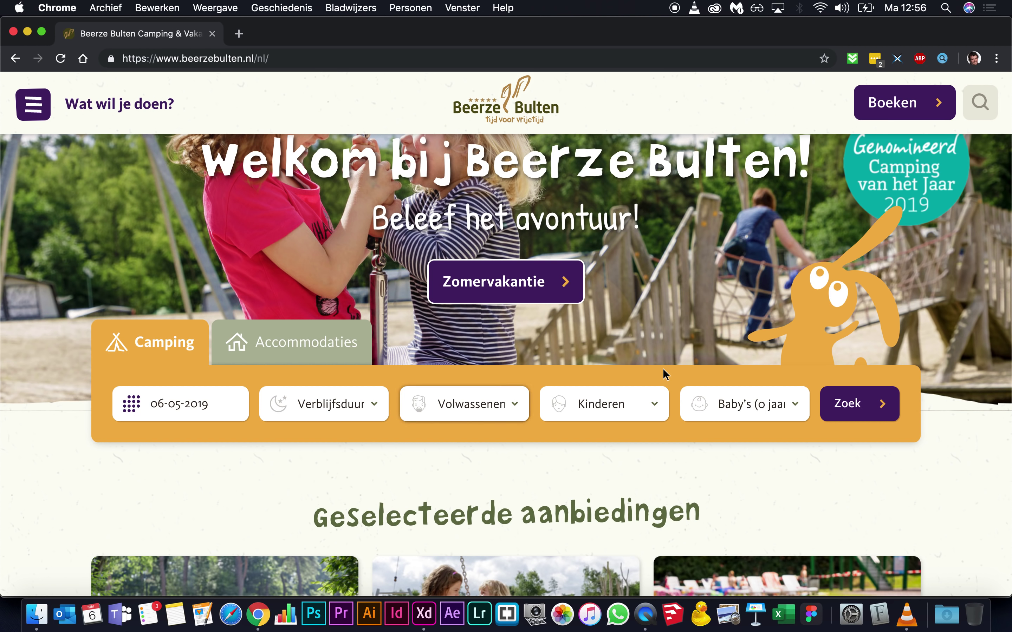
scroll(662, 367, down, 1)
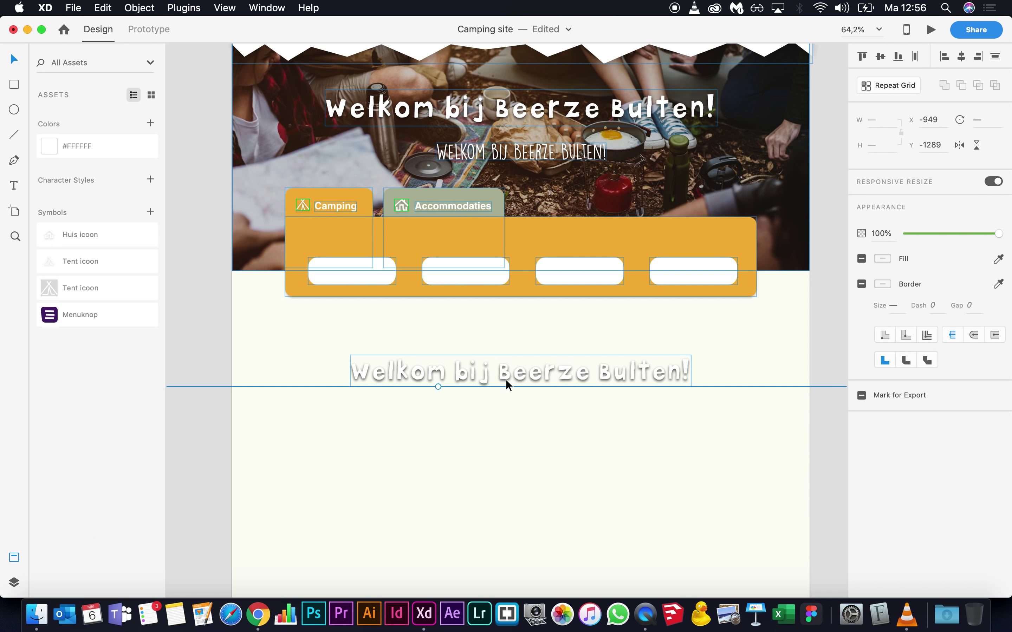
double_click(506, 380)
triple_click(582, 371)
triple_click(582, 370)
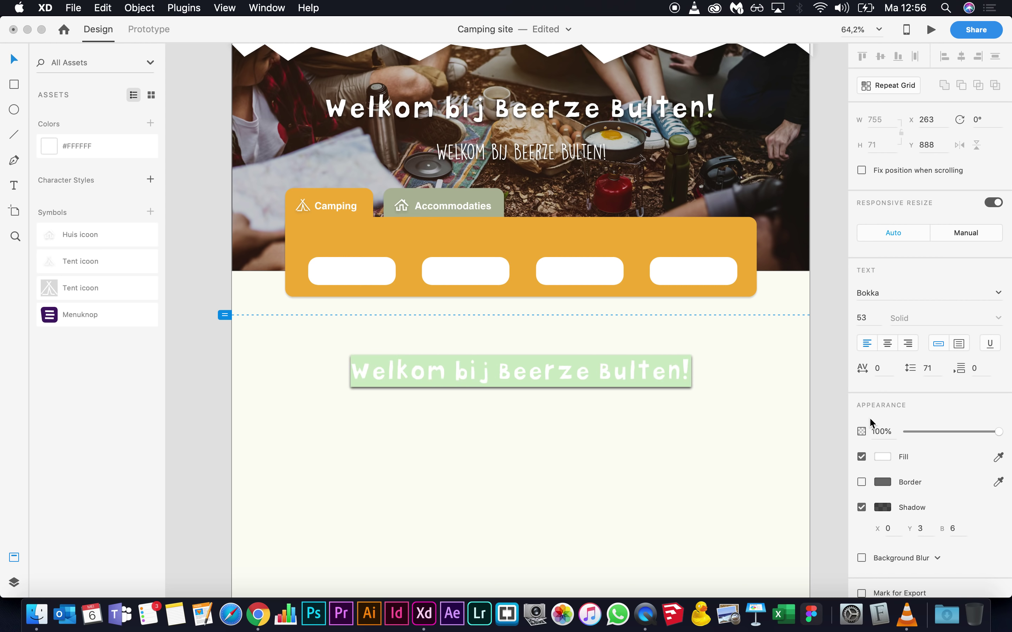
click(884, 455)
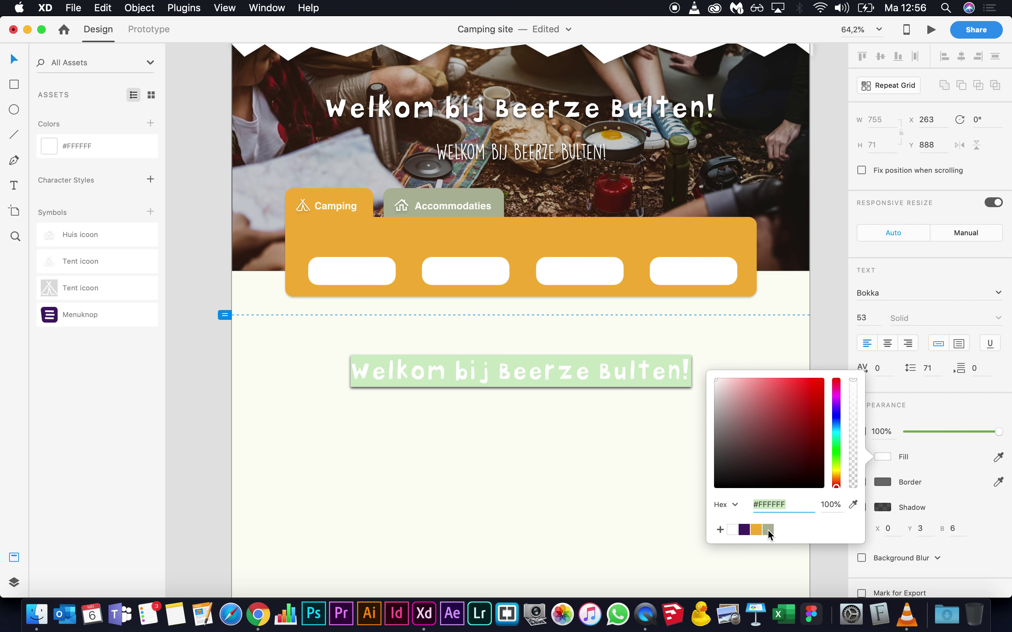
click(767, 529)
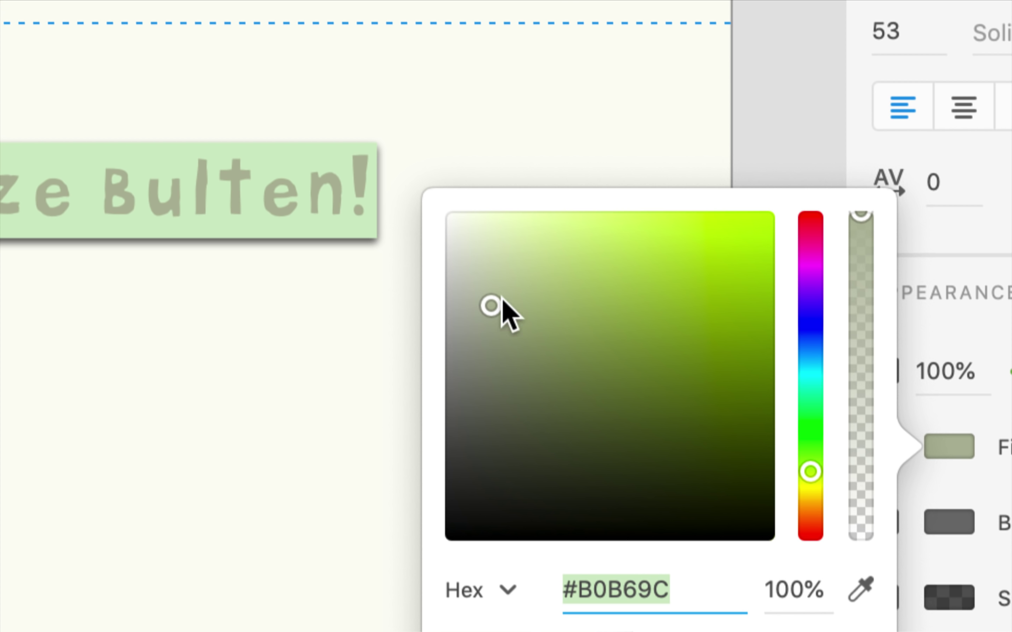
drag(490, 305, 495, 375)
click(253, 203)
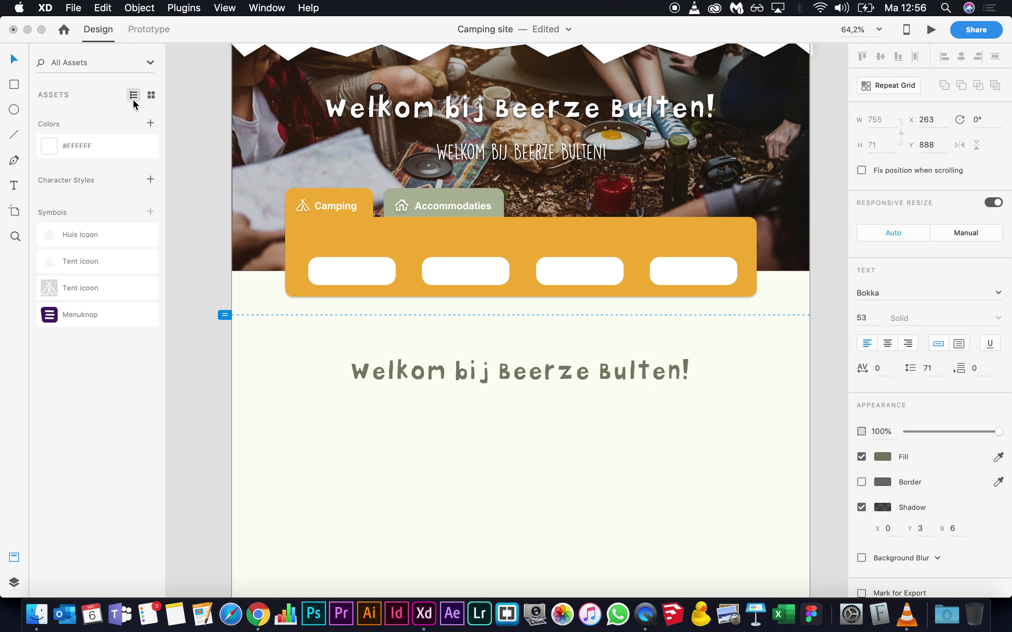
click(50, 86)
click(203, 395)
Step: Remove the shadow from the olive green copied title
click(411, 373)
key(super+Tab)
key(super+Tab)
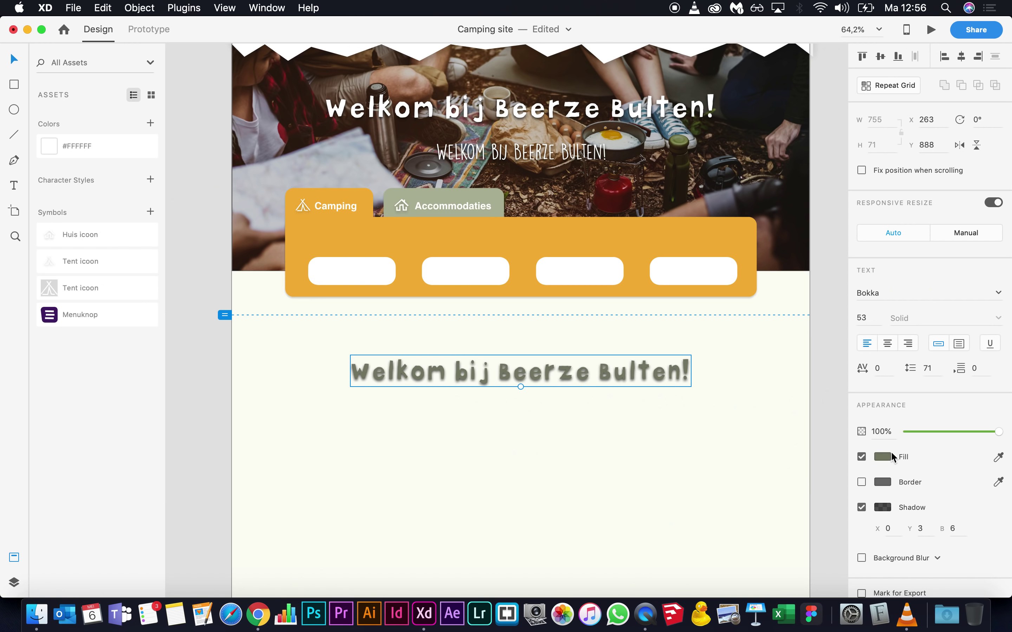
click(861, 507)
click(744, 467)
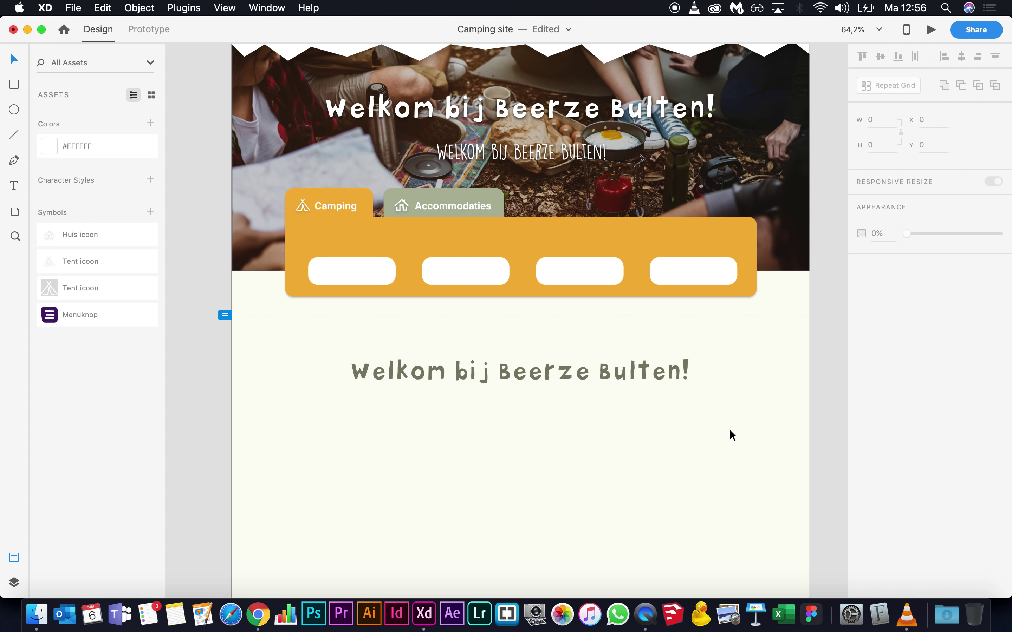
Step: Compare the copied title with the "Geselecteerde aanbiedingen" heading and the section beneath it on the Beerze Bulten website in Chrome
key(super+Tab)
scroll(729, 429, down, 2)
scroll(730, 429, up, 2)
scroll(730, 428, down, 1)
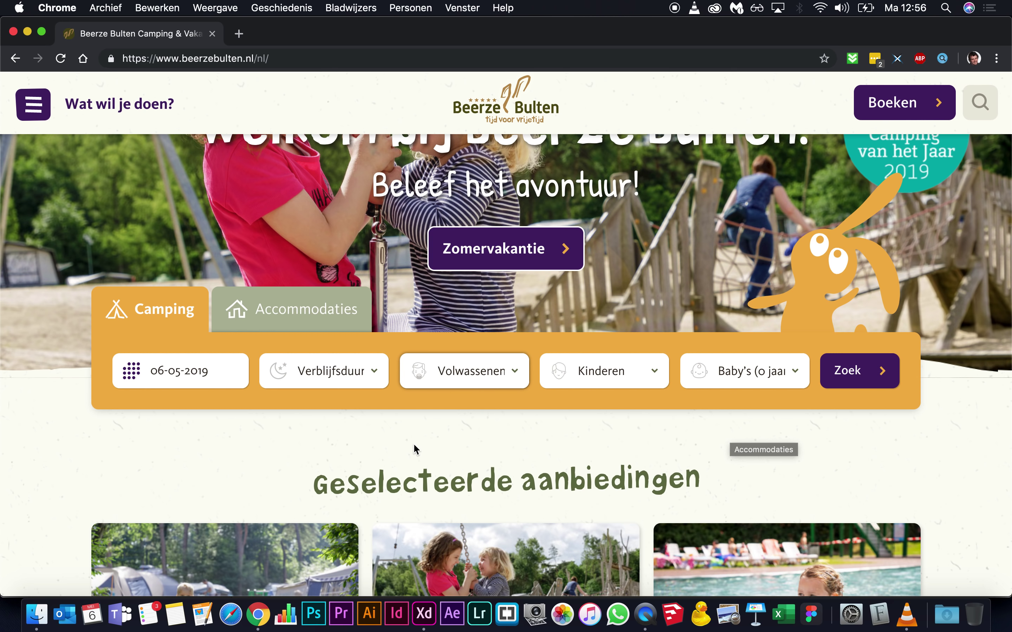
scroll(414, 449, up, 5)
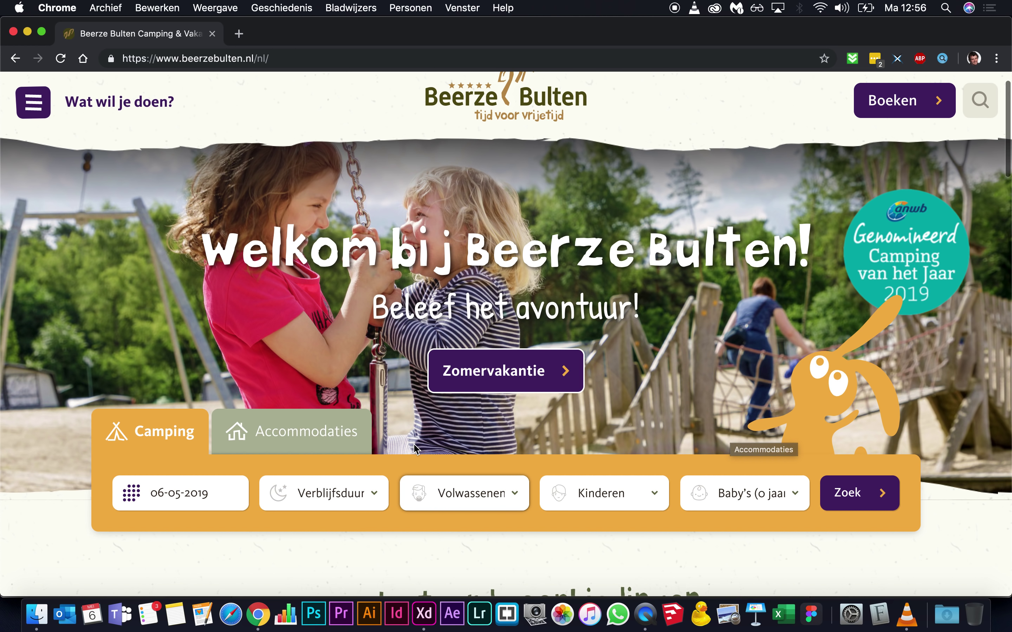
scroll(415, 448, down, 3)
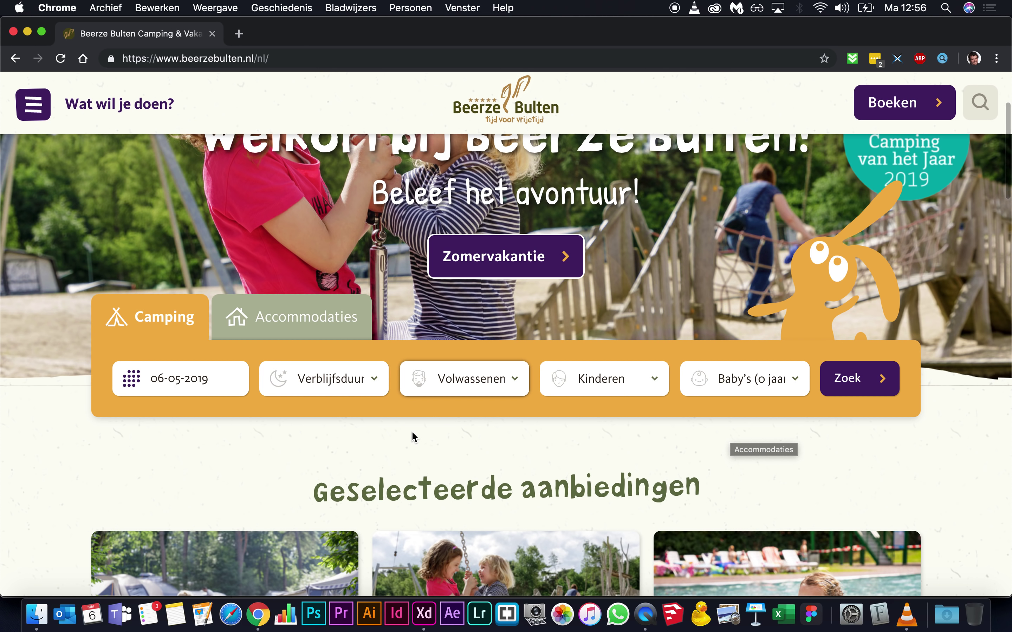
key(super+Tab)
click(422, 380)
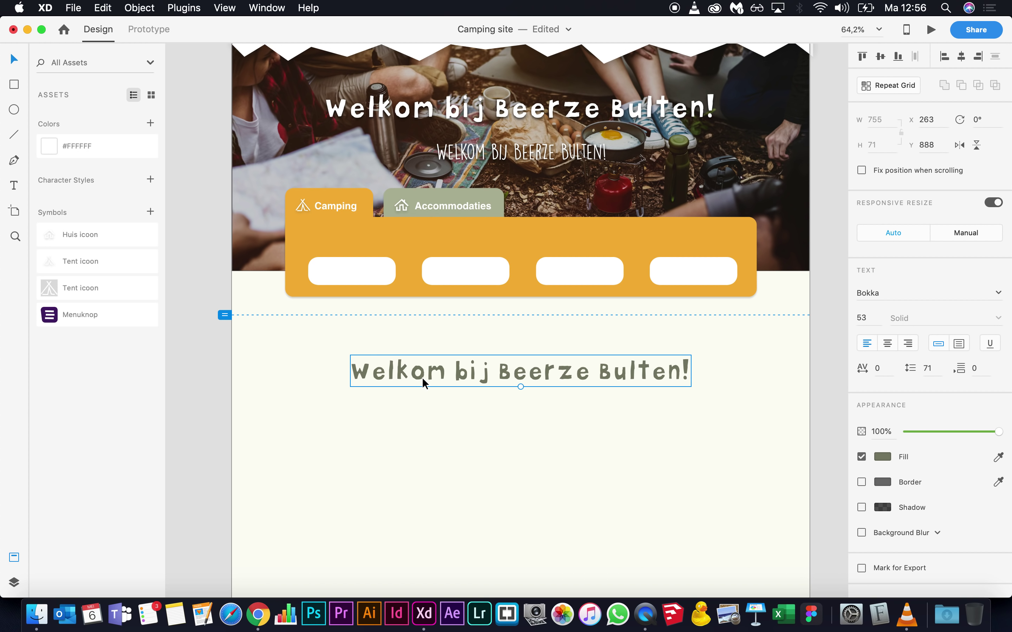
scroll(422, 377, down, 5)
scroll(422, 378, down, 10)
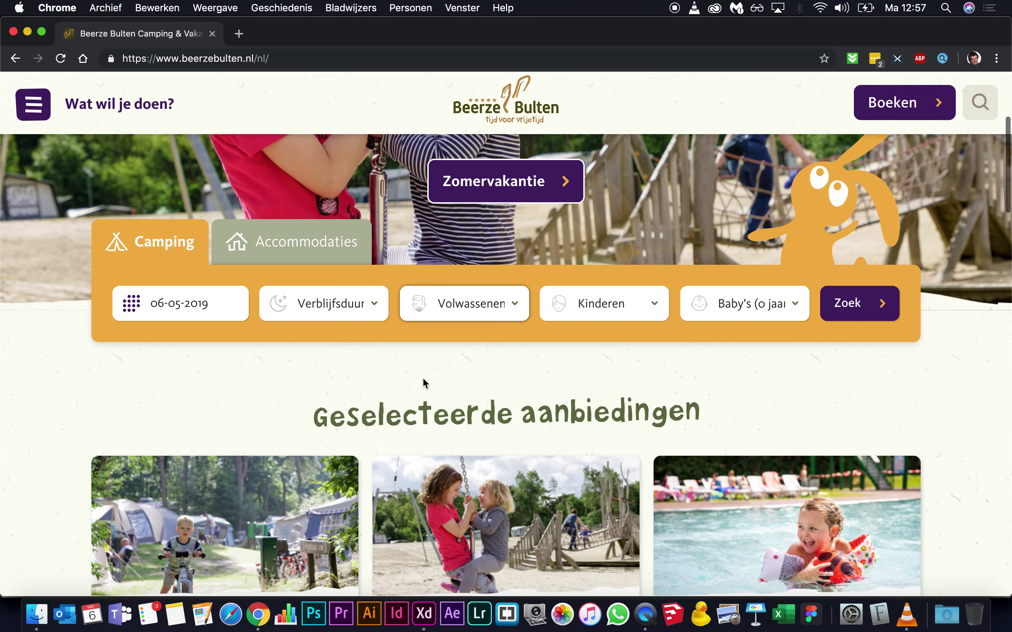
scroll(422, 378, up, 1)
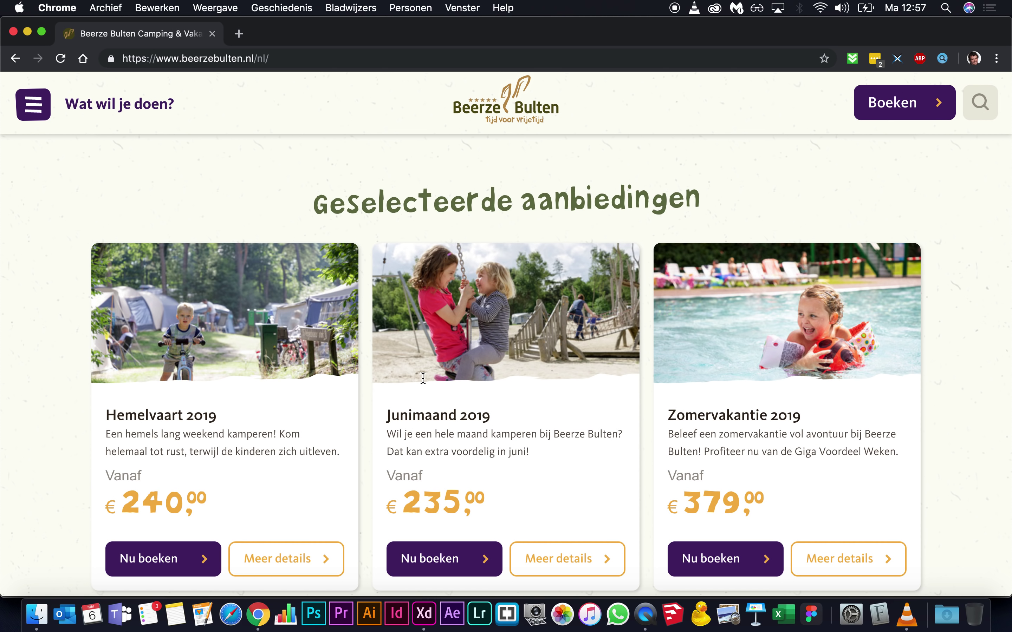
scroll(423, 378, down, 4)
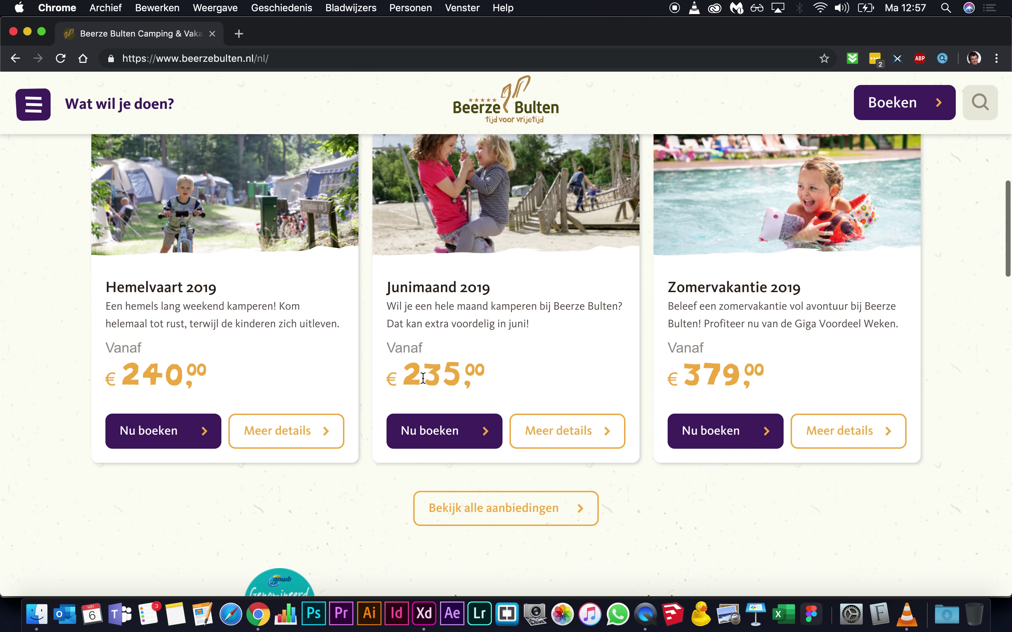
scroll(422, 378, up, 3)
scroll(422, 378, up, 1)
Step: Back in XD, change the copied title's text to "Geselecteerde aanbiedingen" and centre it on the artboard at X 233
key(super+Tab)
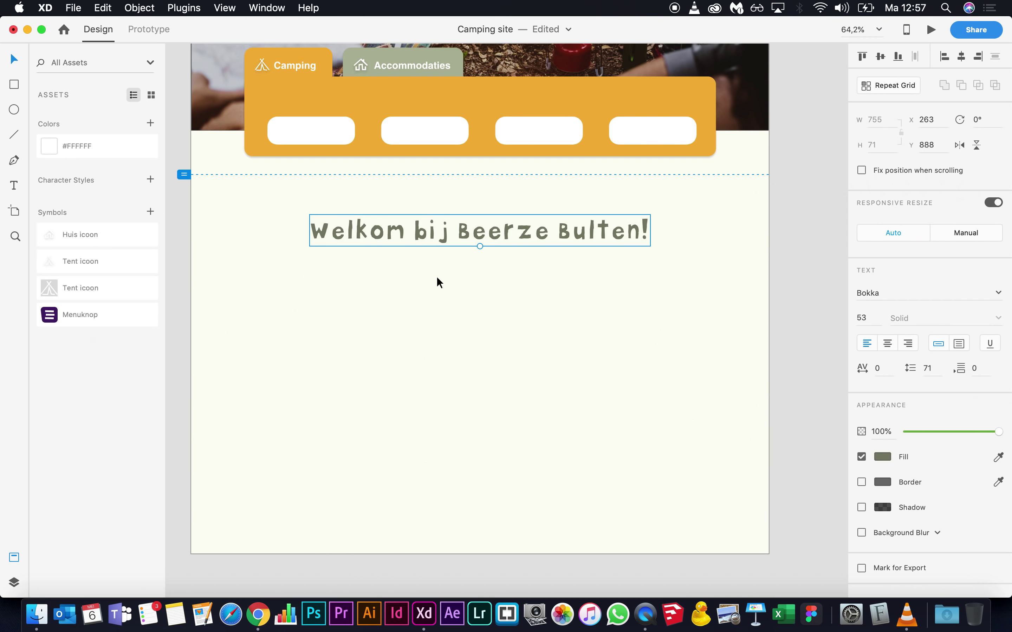
double_click(435, 236)
text(Gese)
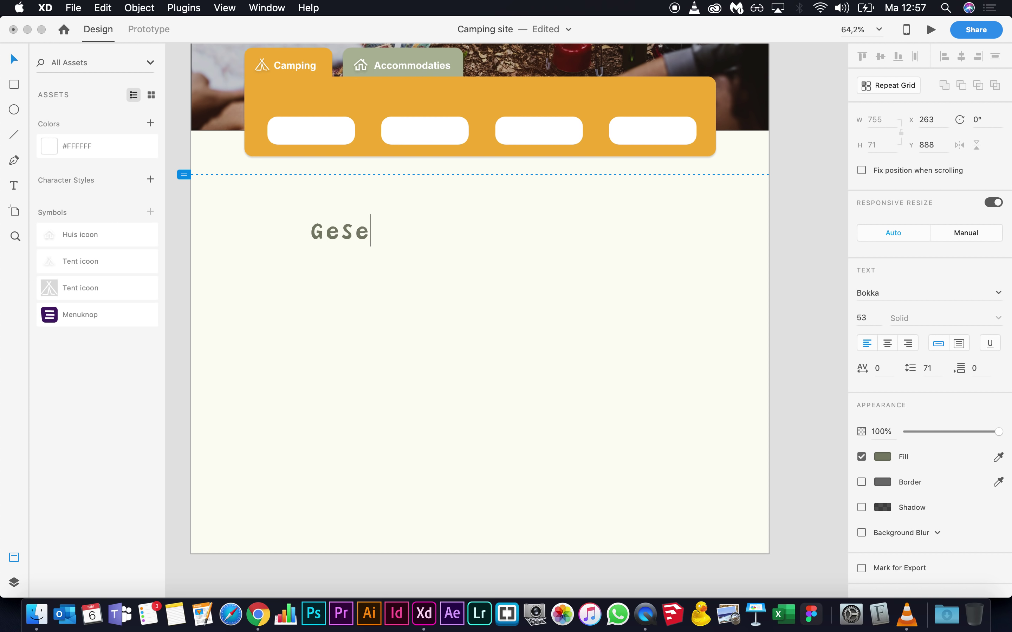
text(lecteerde aanbiedingen)
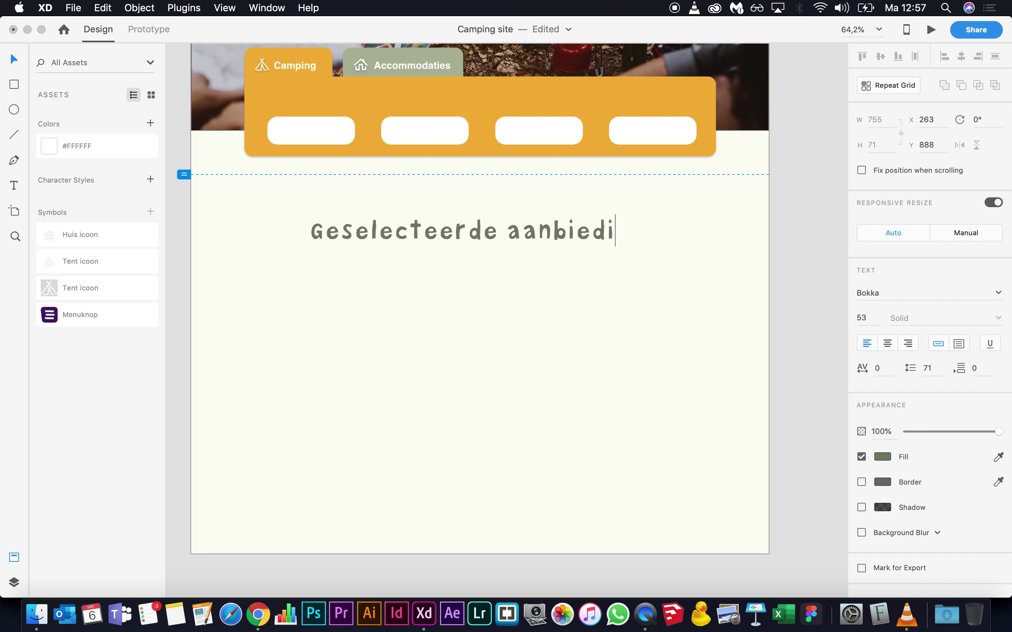
key(Escape)
drag(495, 235, 481, 235)
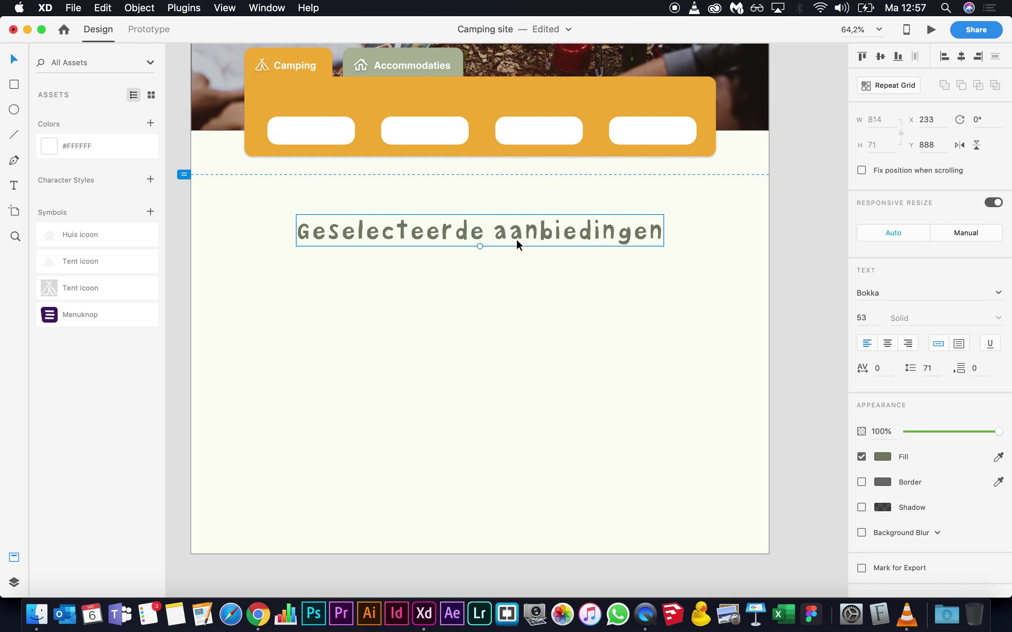
Step: Compare the heading with the website, then reduce "Geselecteerde aanbiedingen" to size 47 and centre it horizontally again
click(491, 296)
key(super+Tab)
key(super+Tab)
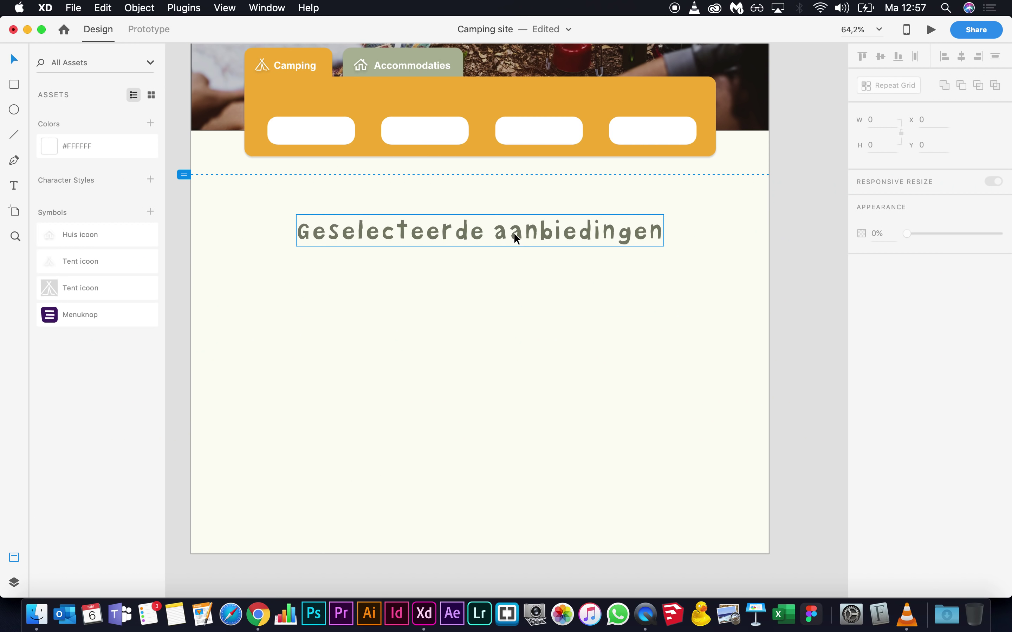
click(516, 230)
key(super+shift+comma)
key(super+shift+comma)
key(super+shift+comma)
key(super+shift+comma)
key(super+shift+comma)
key(super+shift+comma)
mouse_move(515, 230)
mouse_down()
mouse_move(534, 230)
mouse_move(523, 228)
mouse_up()
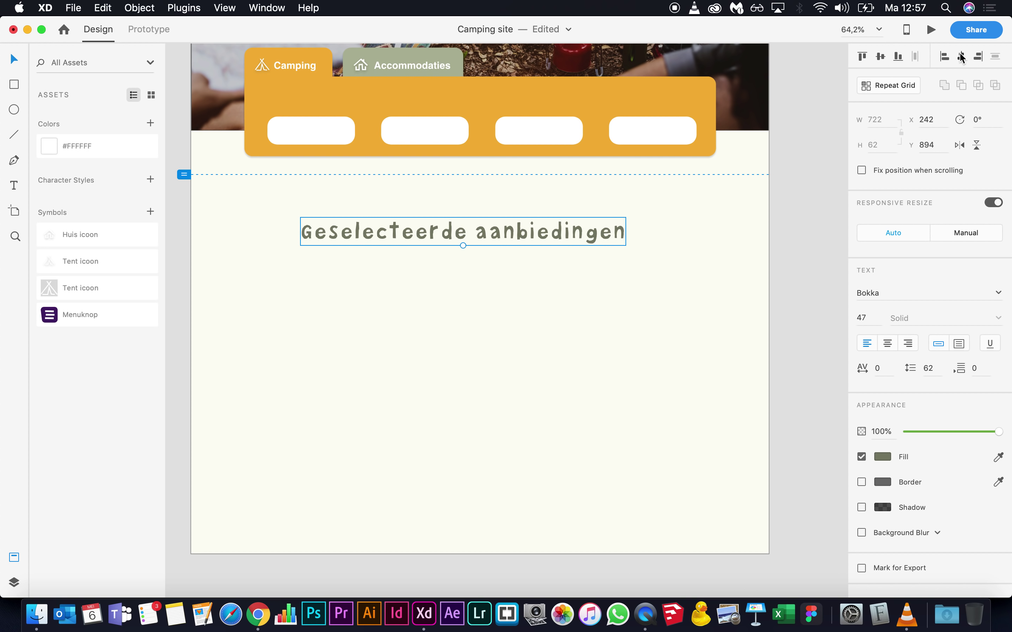
Step: Examine the layout of the three offer cards under "Geselecteerde aanbiedingen" on the website against the empty area in the design
click(481, 443)
scroll(481, 443, down, 1)
key(super+Tab)
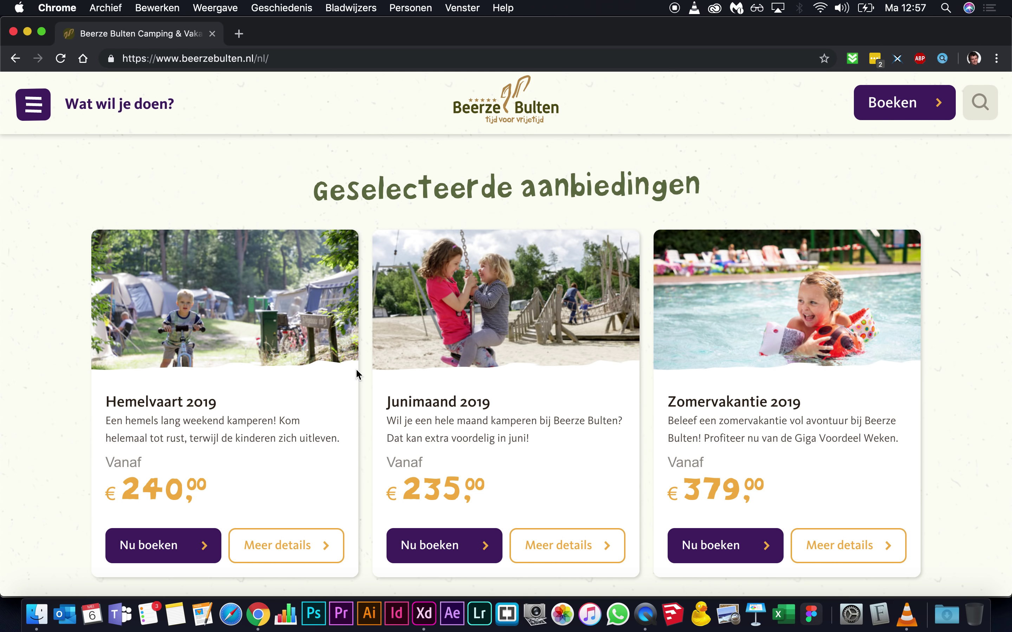
scroll(356, 371, down, 3)
scroll(357, 371, up, 1)
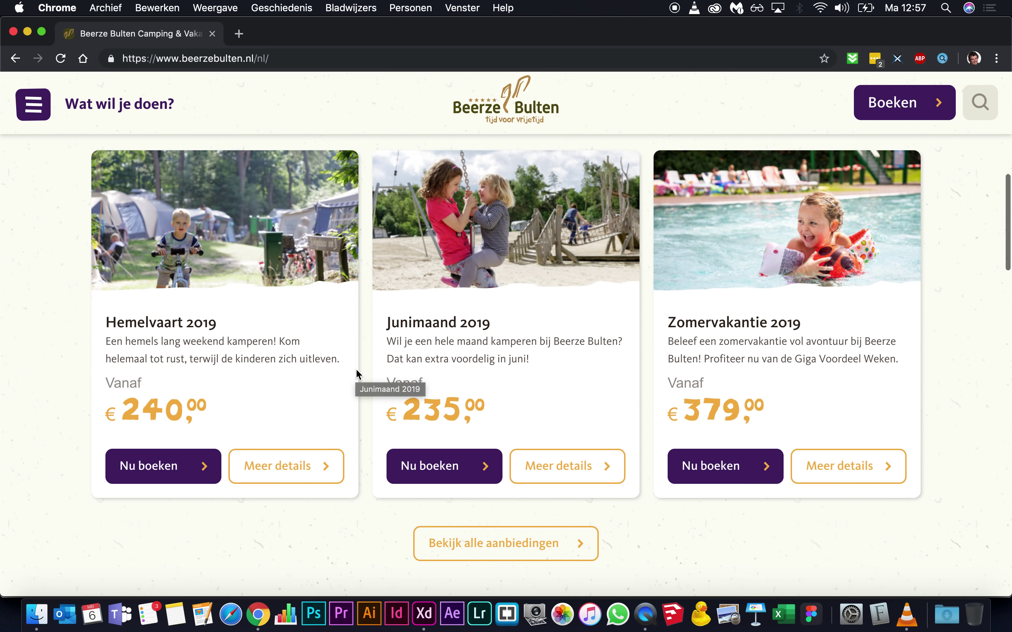
key(super+Tab)
key(super+Tab)
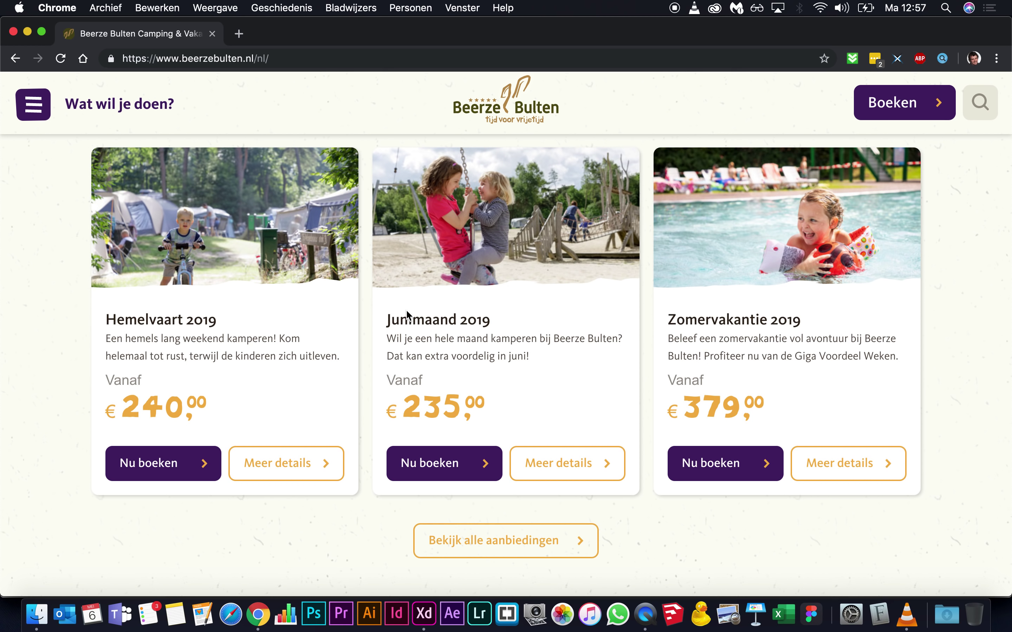
scroll(408, 314, up, 2)
key(super+Tab)
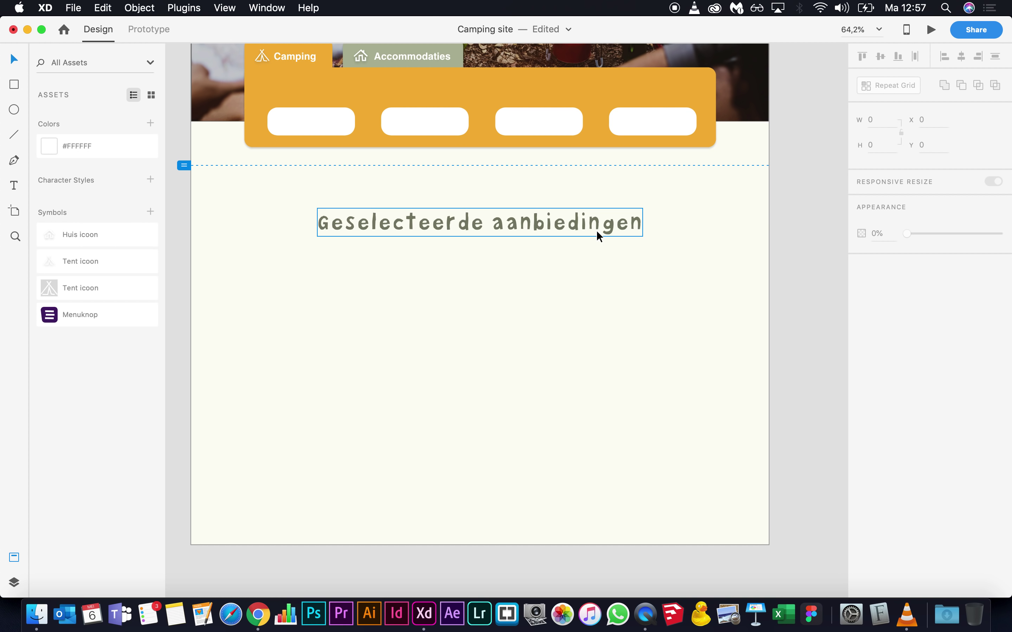
Step: Check the website's card columns once more, then select the Homepage artboard and turn on its Layout grid
scroll(596, 230, up, 6)
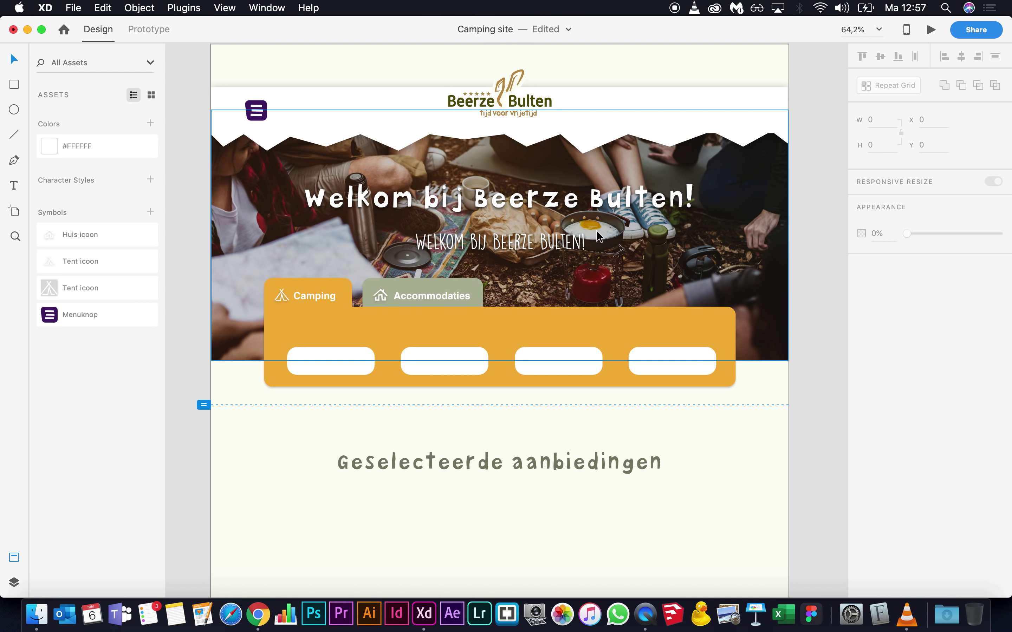
scroll(596, 230, up, 1)
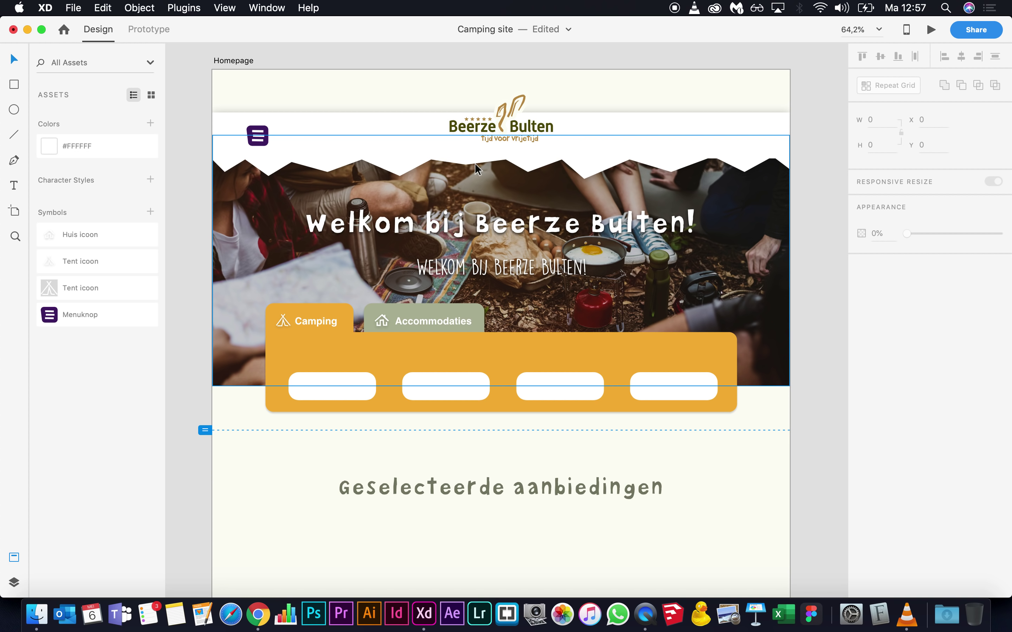
key(super+Tab)
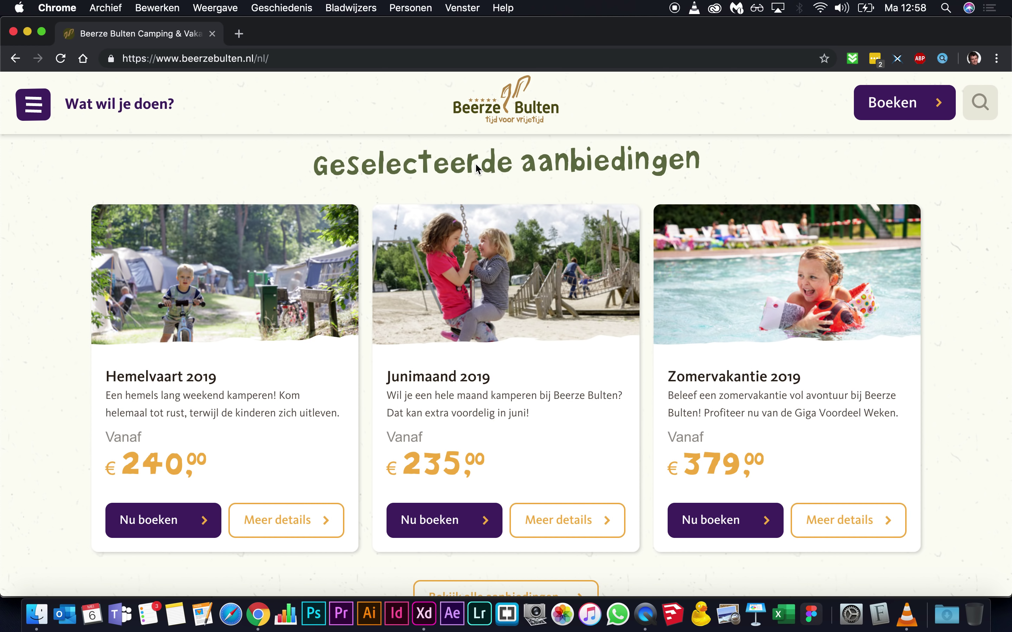
key(super+Tab)
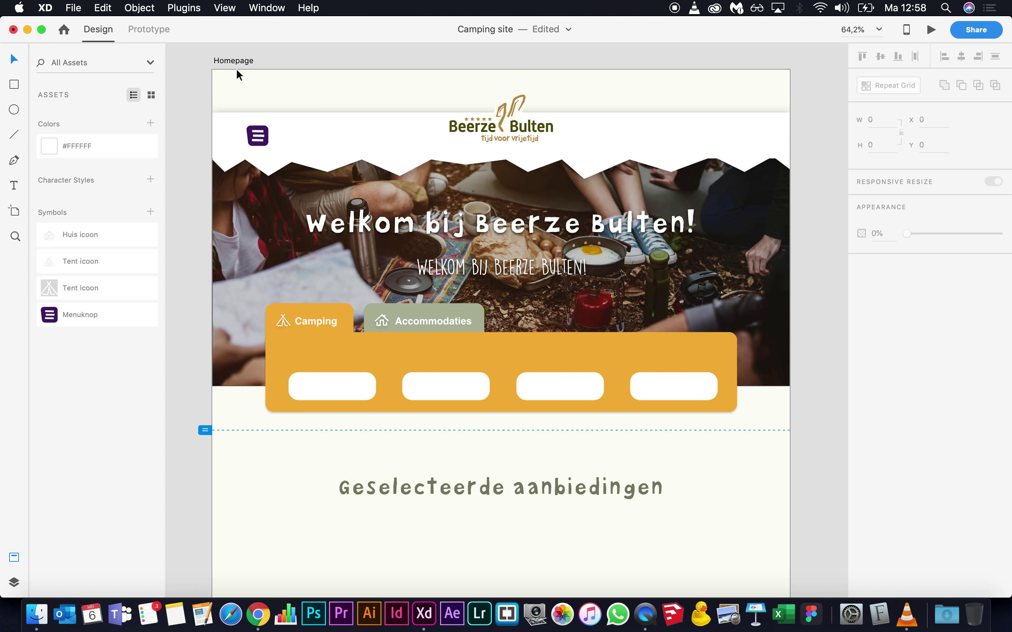
click(235, 61)
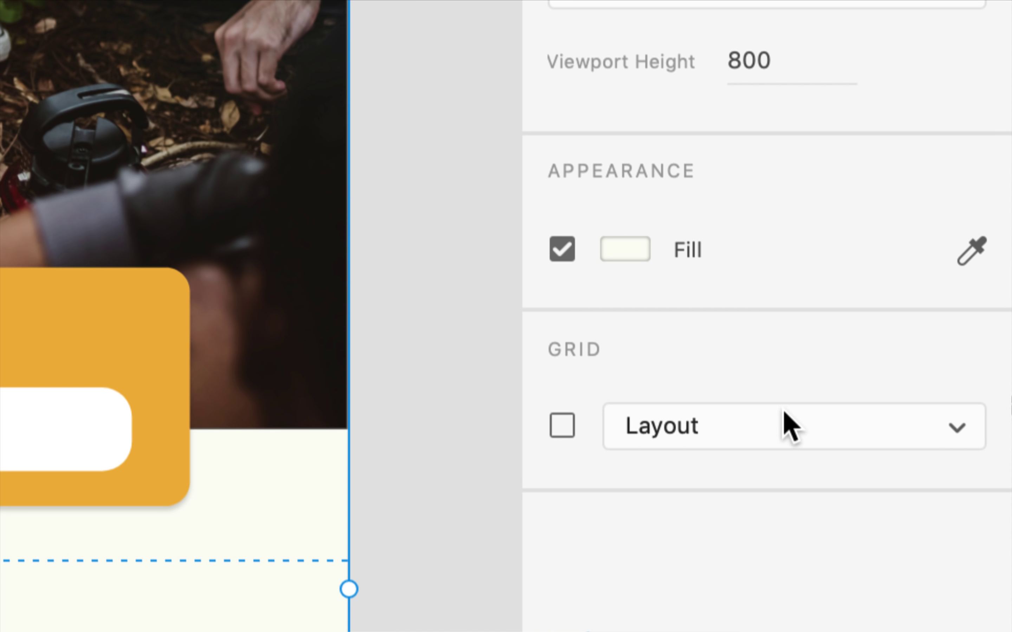
click(565, 420)
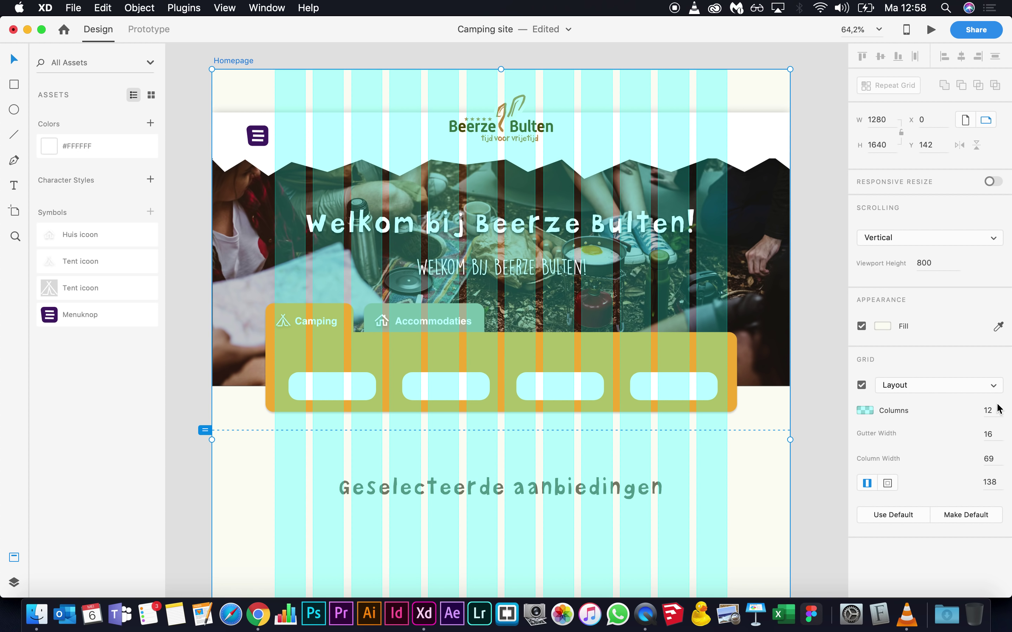
Step: Try the Homepage layout grid with 4 and 3 columns and set it back to 12 columns
double_click(987, 410)
text(4)
key(Return)
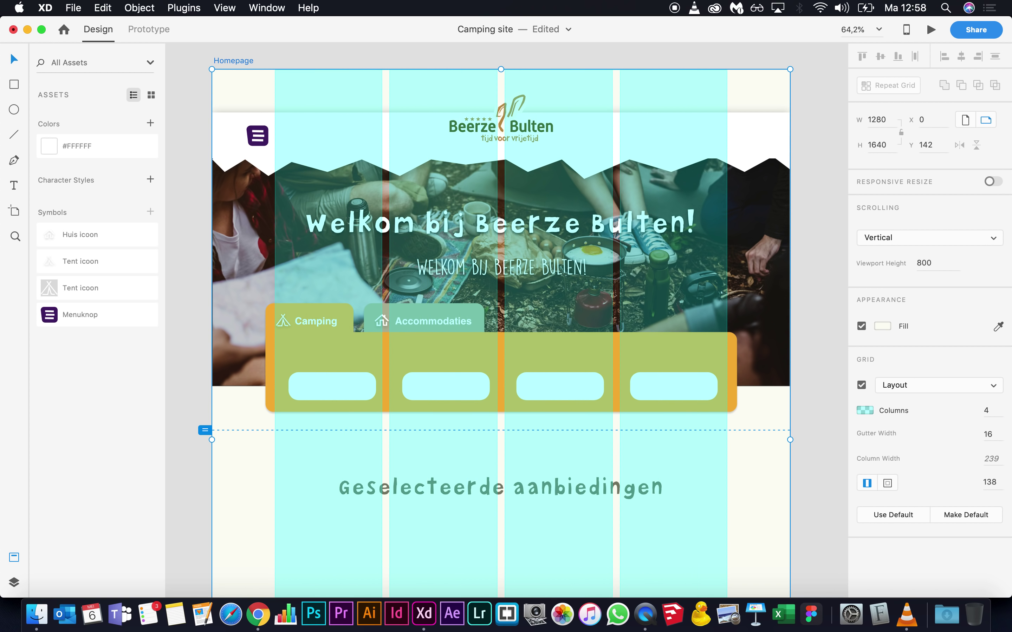
double_click(990, 410)
text(3)
key(Return)
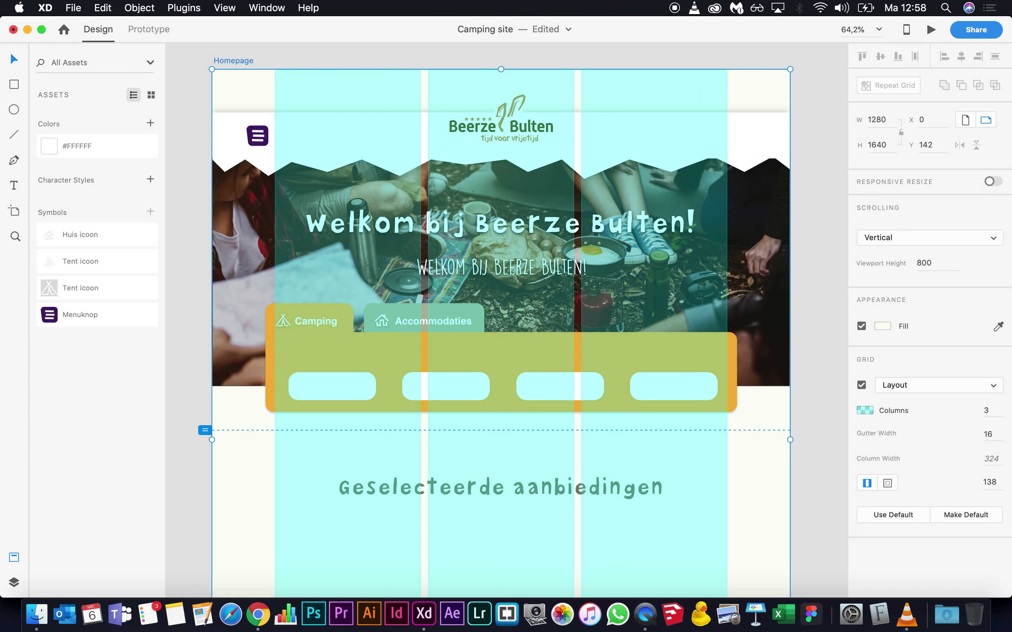
text(12)
key(Return)
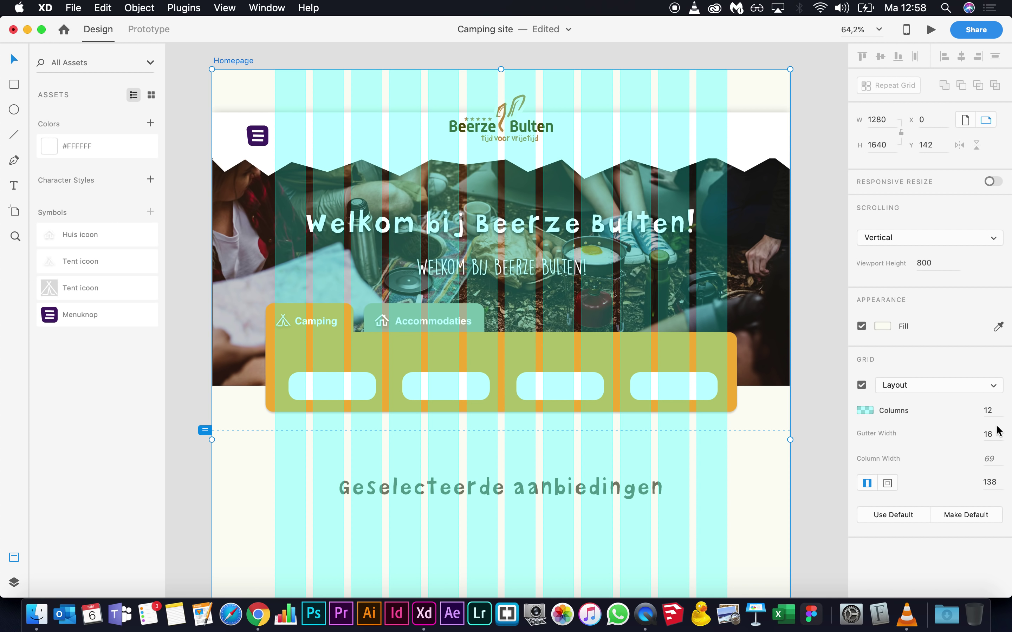
Step: Try the layout grid with 2 columns and change it to 3 columns
click(989, 411)
text(2)
key(Return)
click(990, 410)
text(3)
key(Return)
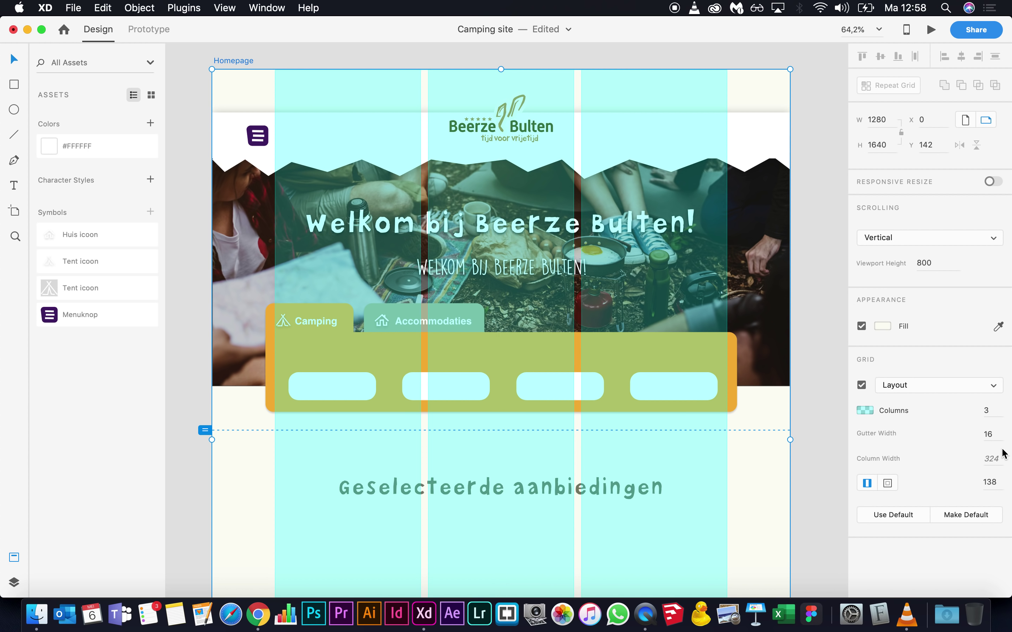
Step: Set the layout grid's gutter width to 30
scroll(775, 447, down, 3)
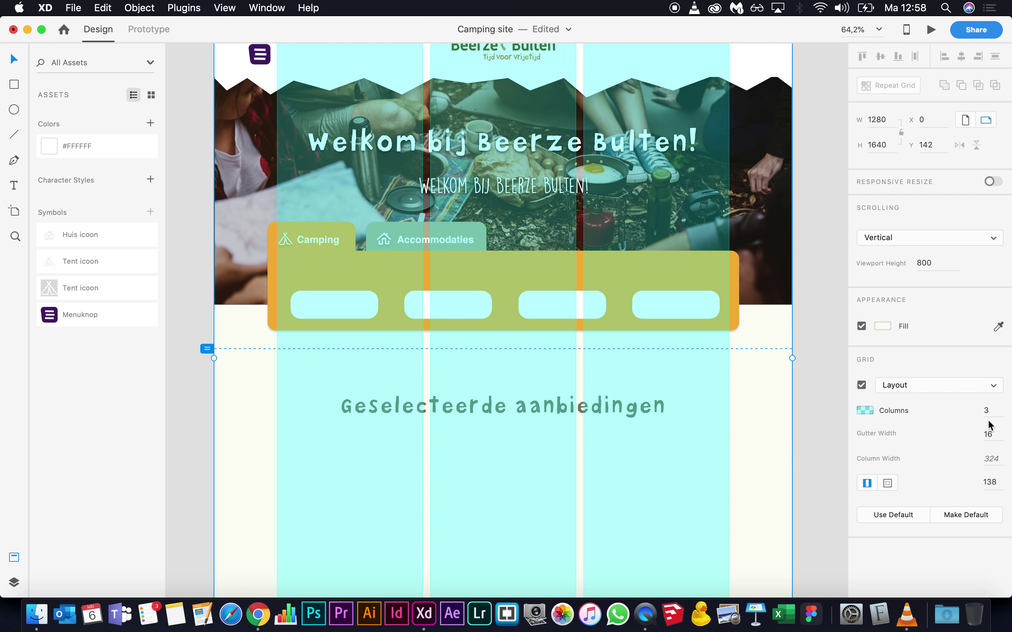
click(989, 435)
scroll(579, 423, up, 5)
scroll(579, 424, left, 3)
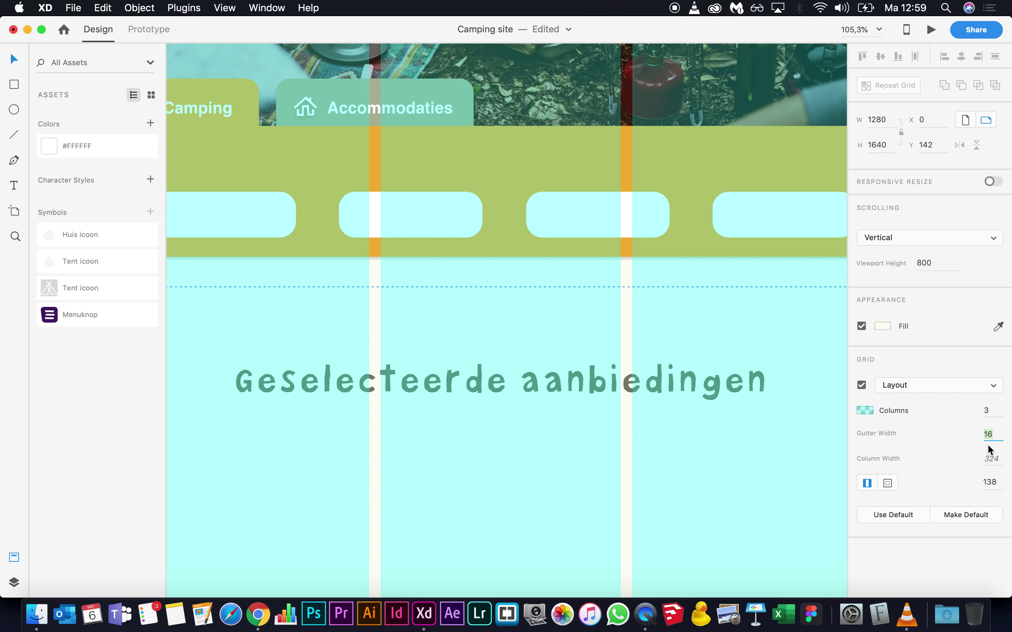
text(30)
key(Return)
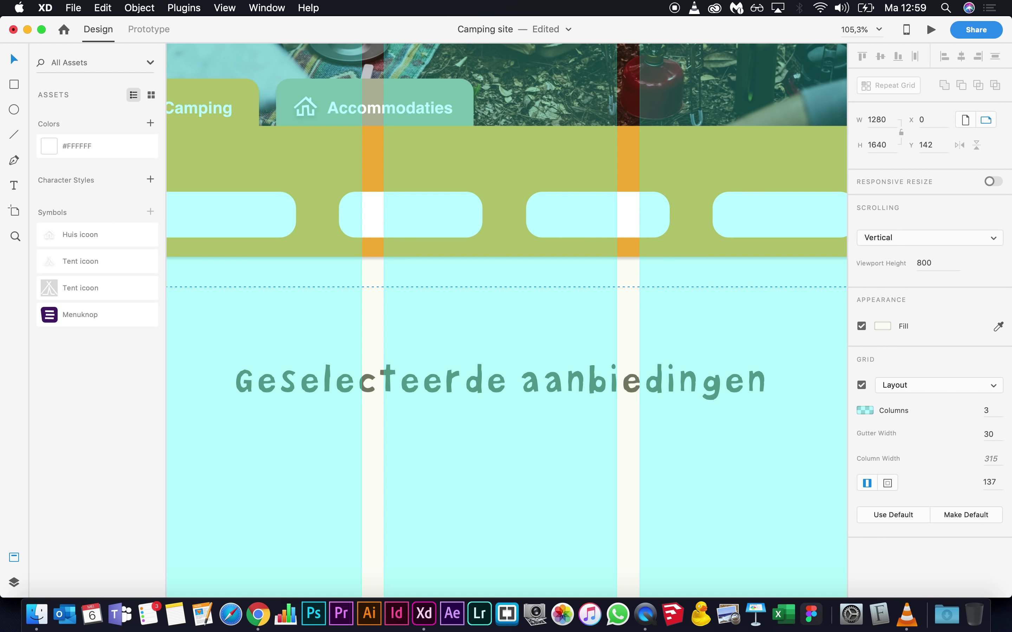
Step: Restore the layout grid to 12 columns with a gutter width of 16
scroll(708, 410, down, 5)
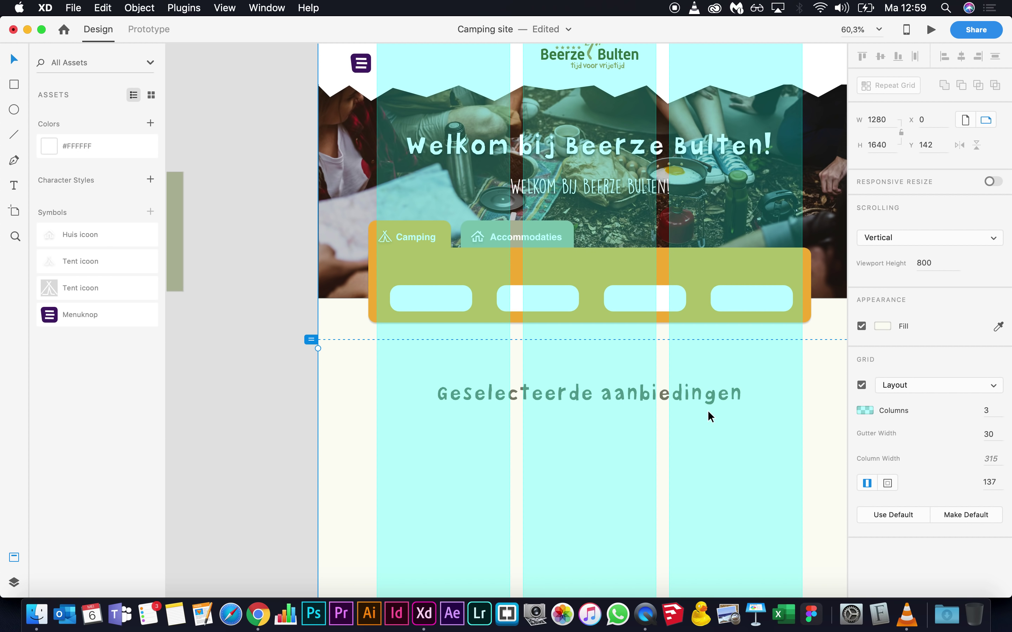
scroll(707, 410, down, 3)
scroll(708, 411, up, 3)
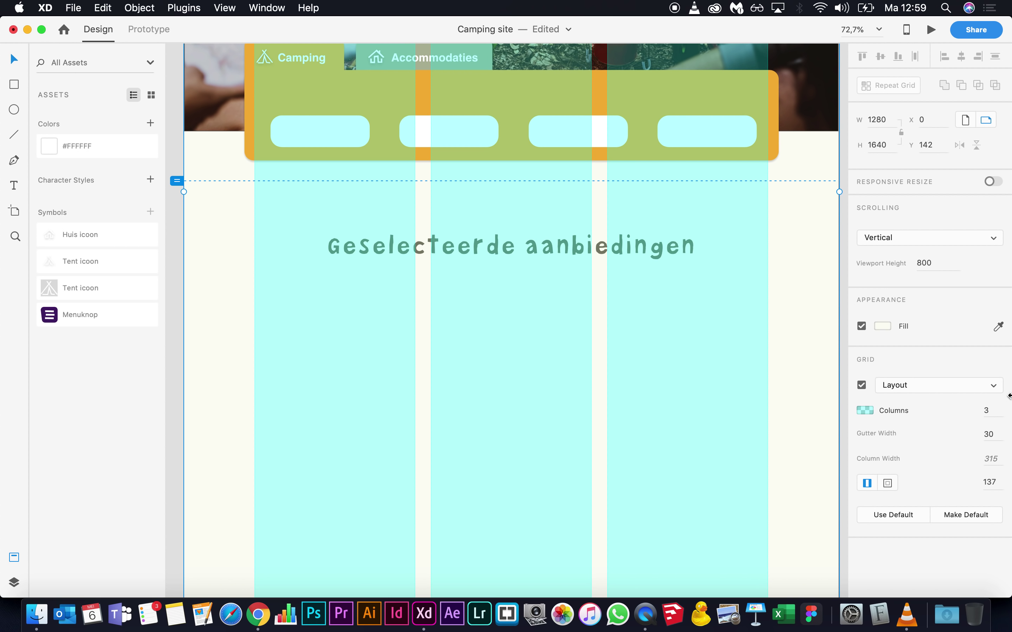
click(986, 410)
text(12)
key(Return)
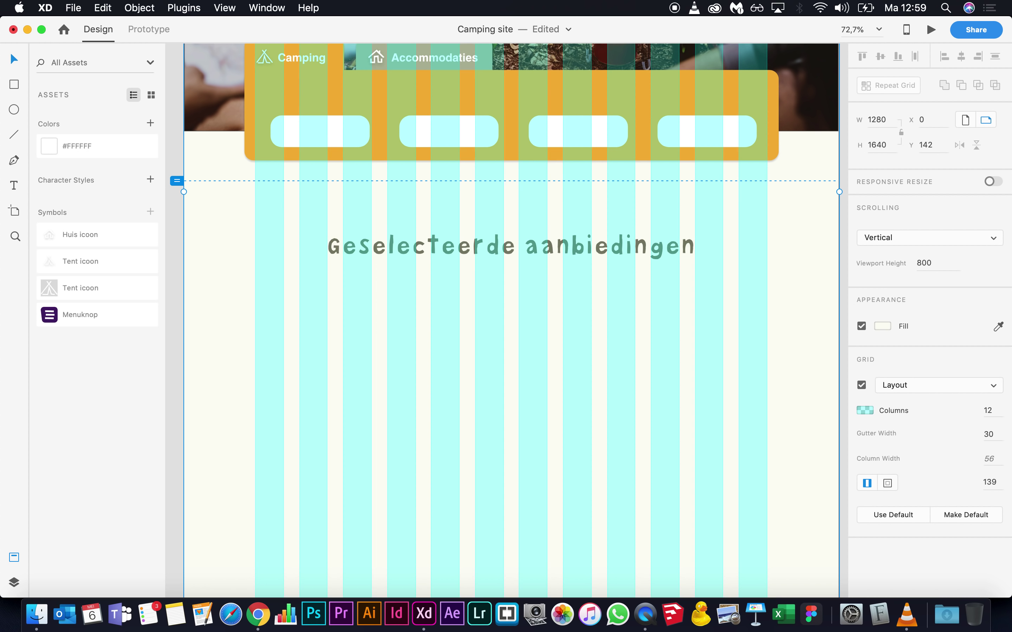
click(988, 434)
text(16)
key(Return)
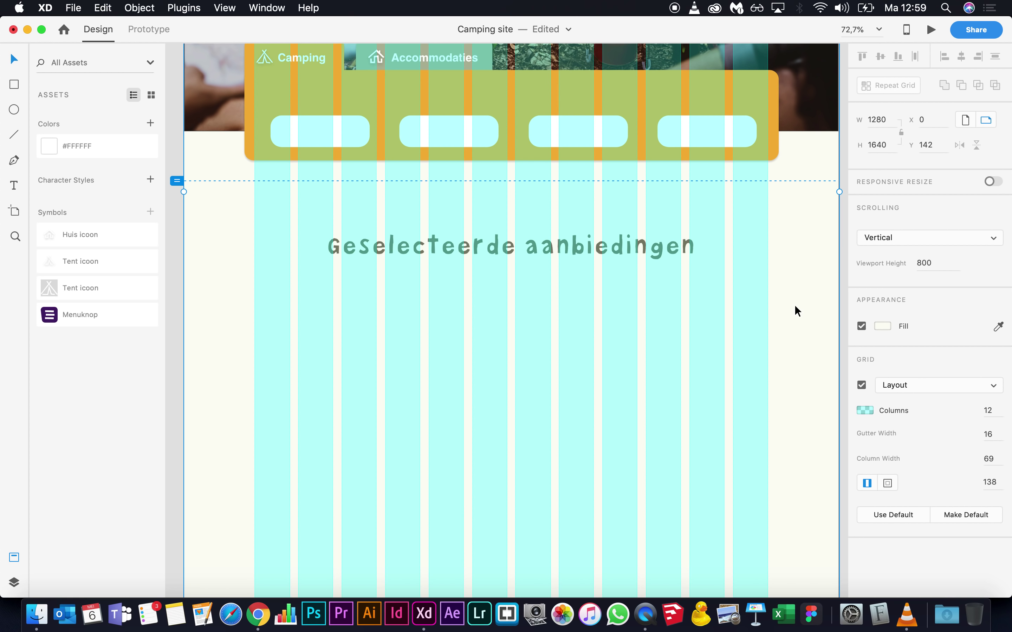
Step: Check the website's offer cards, then draw a rectangle about 324 by 408 across the first four grid columns below the "Geselecteerde aanbiedingen" heading
scroll(418, 351, up, 5)
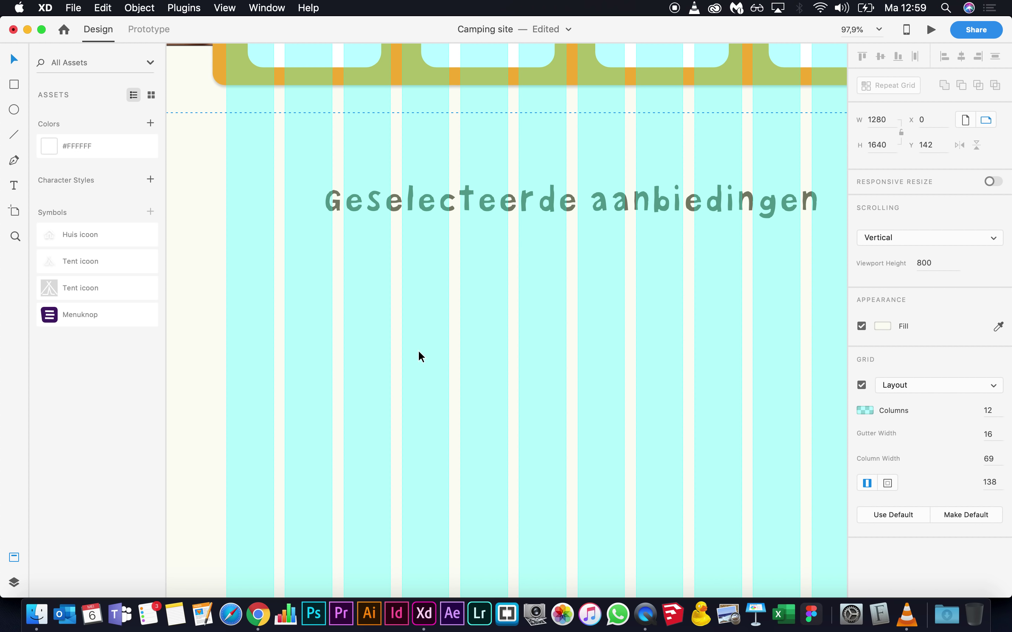
key(super+Tab)
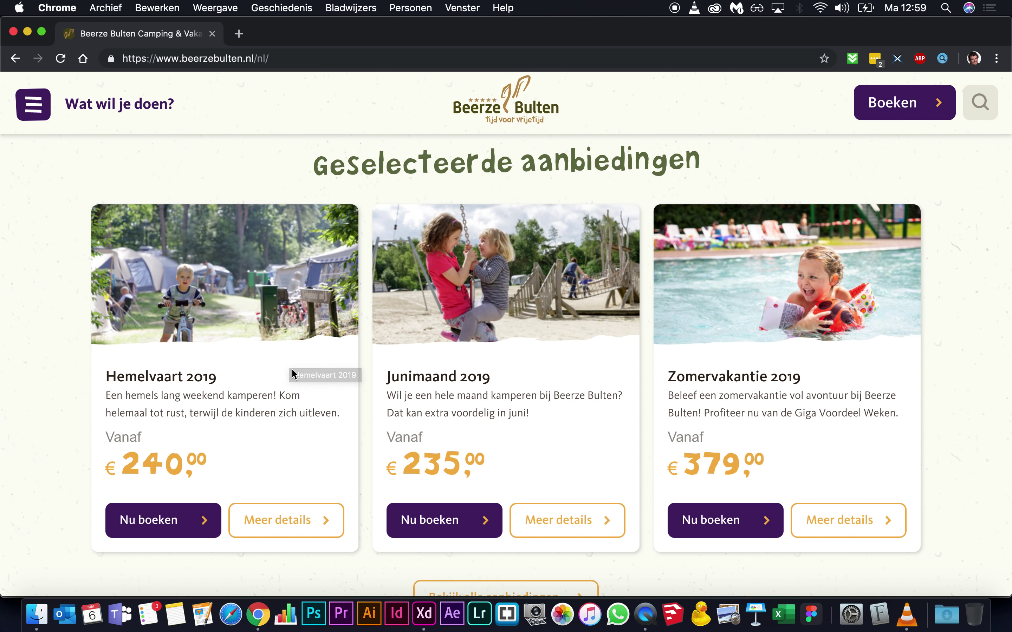
key(super+Tab)
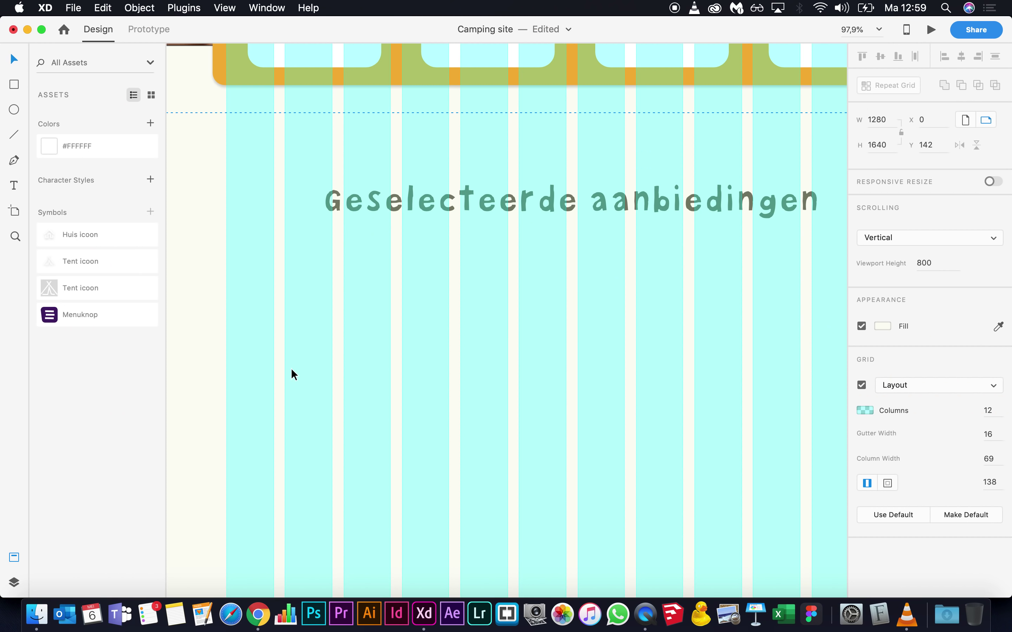
click(13, 84)
mouse_move(344, 435)
mouse_down()
mouse_move(414, 487)
mouse_move(447, 575)
mouse_up()
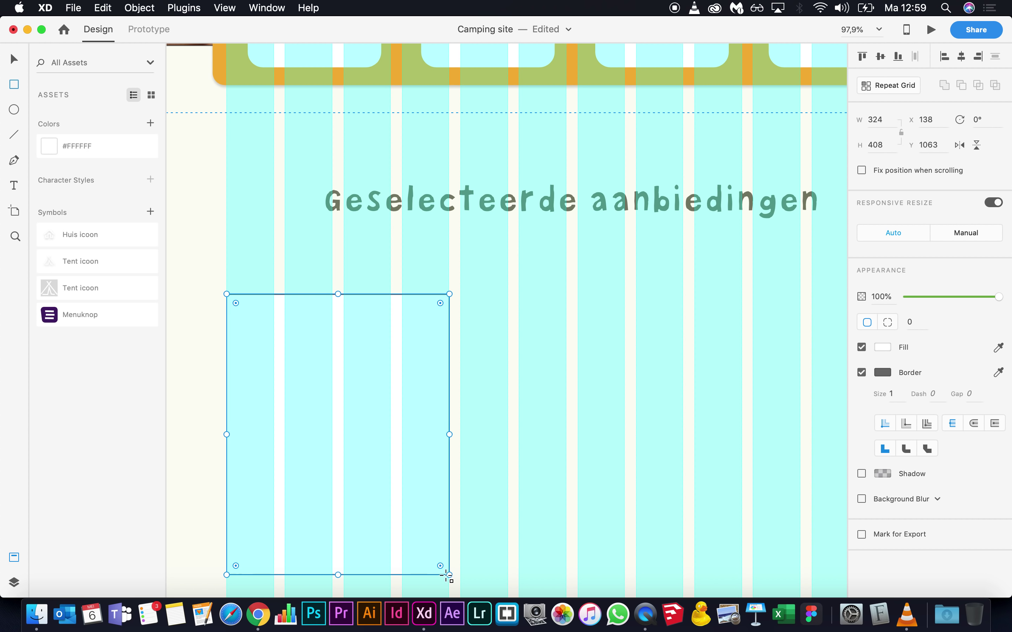
Step: Duplicate the card rectangle twice in the same row, filling the remaining grid columns with 16 between cards and the last copy at X 818
scroll(438, 440, down, 4)
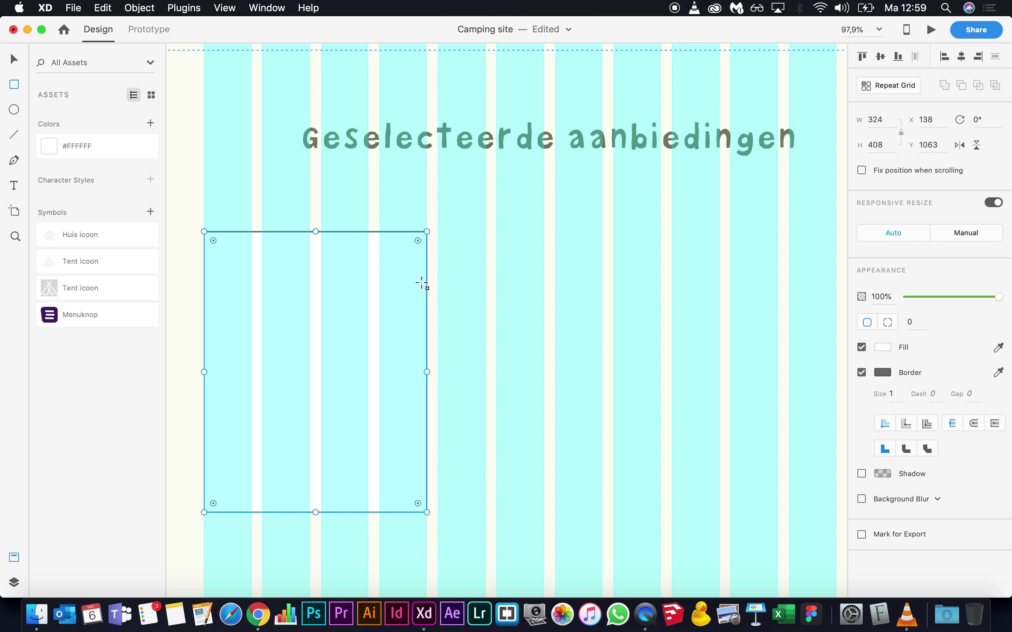
scroll(423, 281, up, 5)
scroll(425, 279, left, 3)
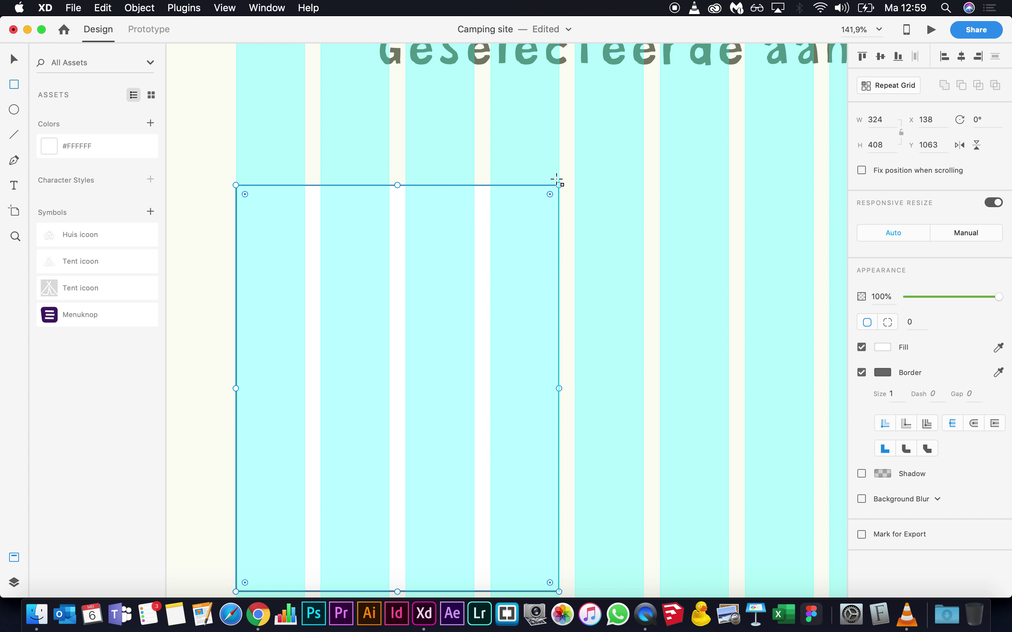
scroll(556, 180, down, 6)
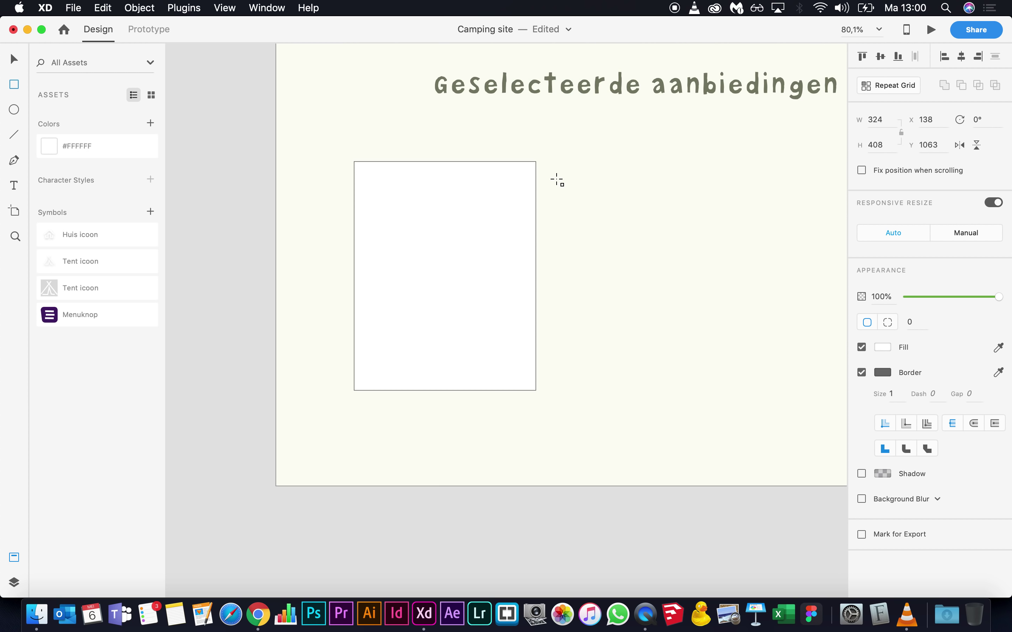
scroll(552, 204, up, 2)
scroll(552, 204, right, 2)
key(v)
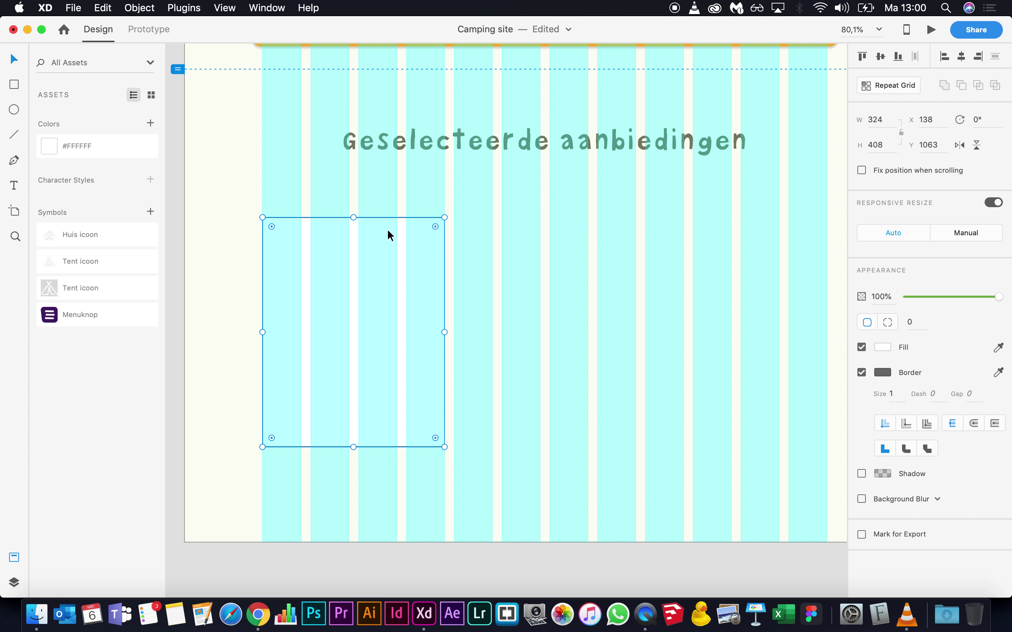
drag(380, 273, 568, 268)
drag(490, 253, 679, 243)
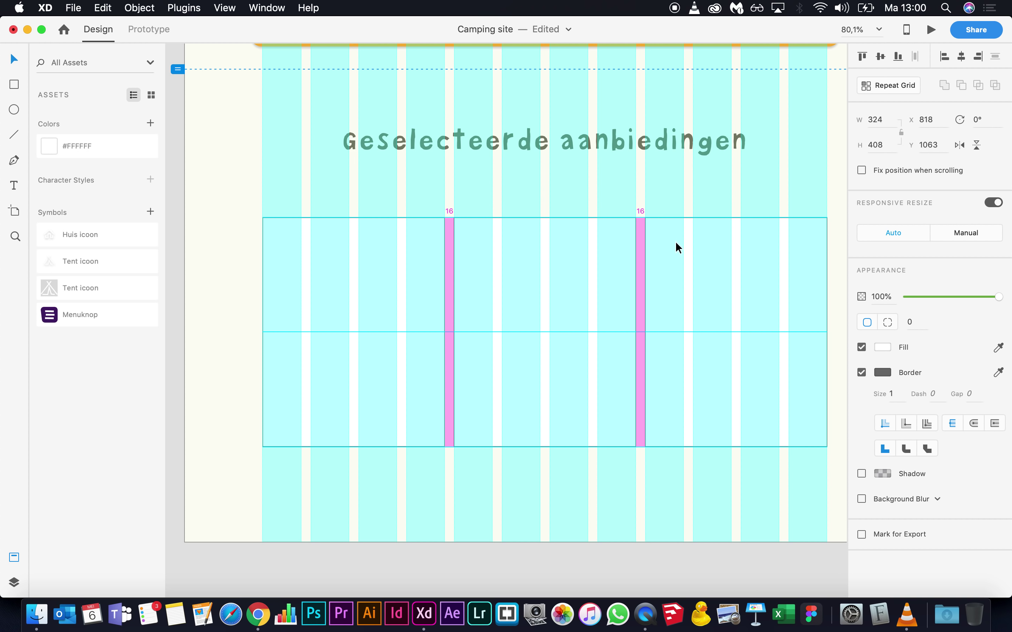
double_click(675, 243)
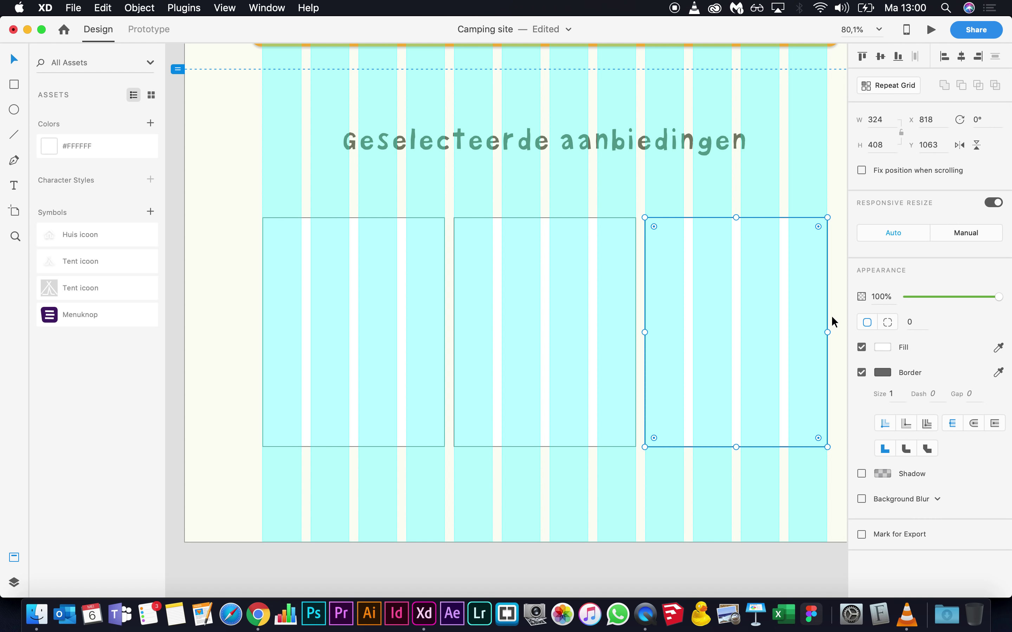
Step: Select the Homepage artboard and set its layout grid to 3 columns to compare it with the three cards
click(202, 444)
scroll(452, 167, up, 4)
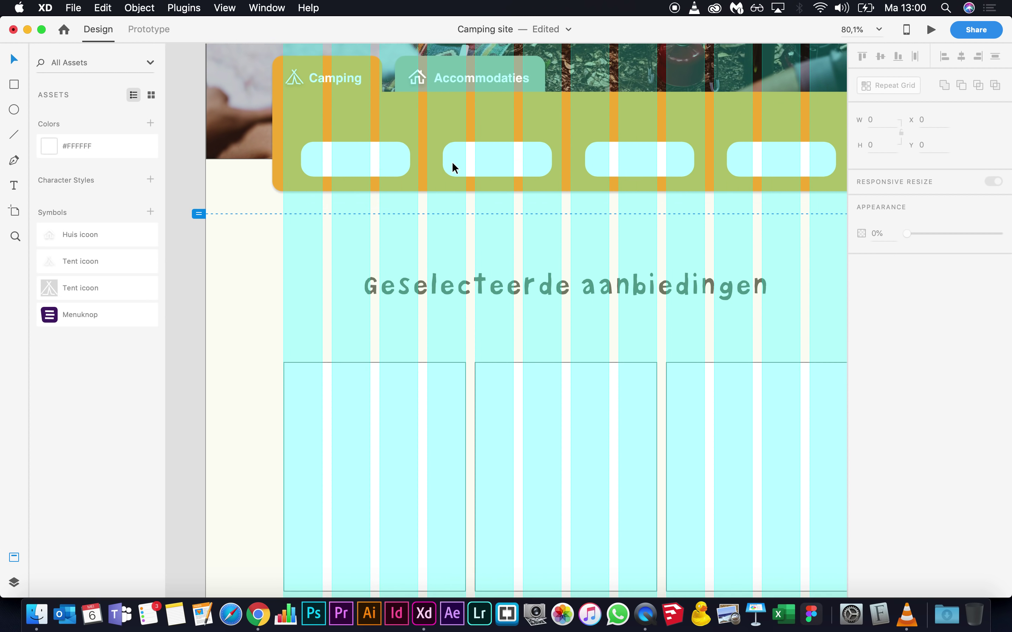
scroll(451, 161, up, 9)
click(256, 76)
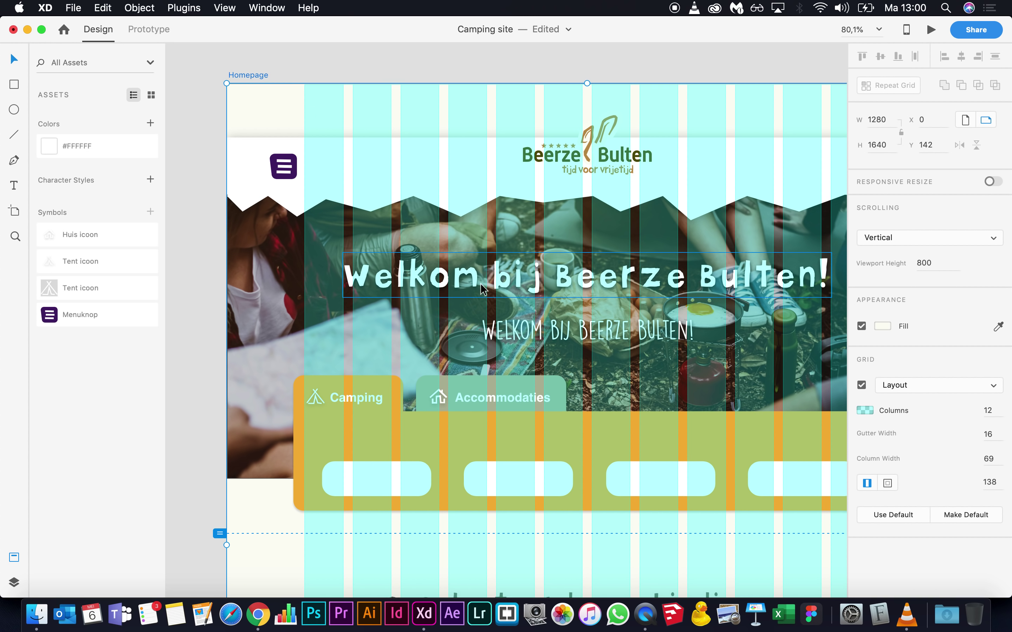
scroll(483, 288, down, 9)
click(992, 410)
text(3)
key(Return)
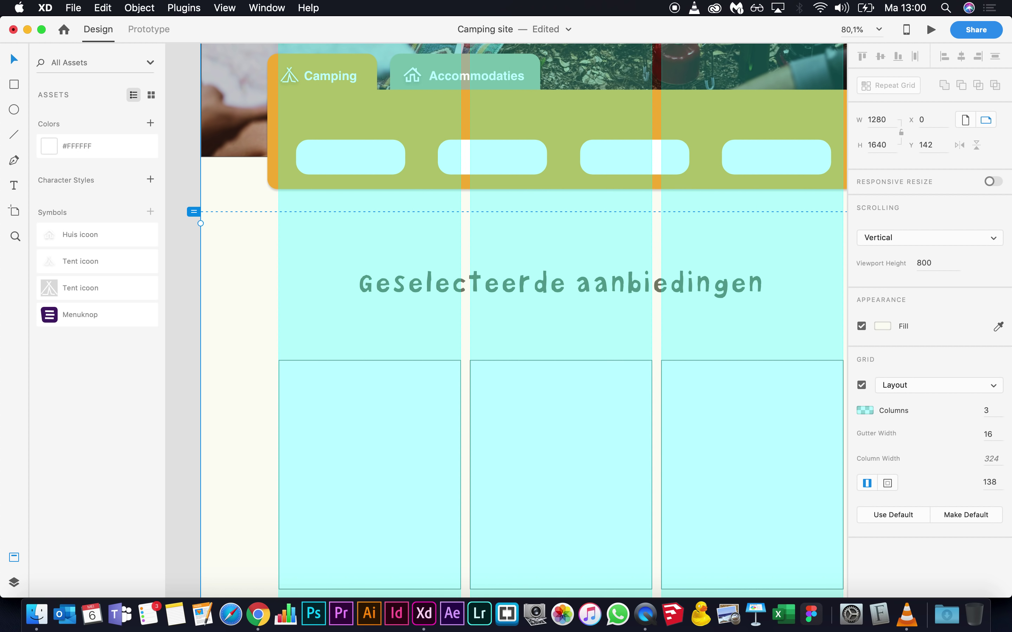
scroll(992, 410, down, 1)
scroll(726, 442, down, 8)
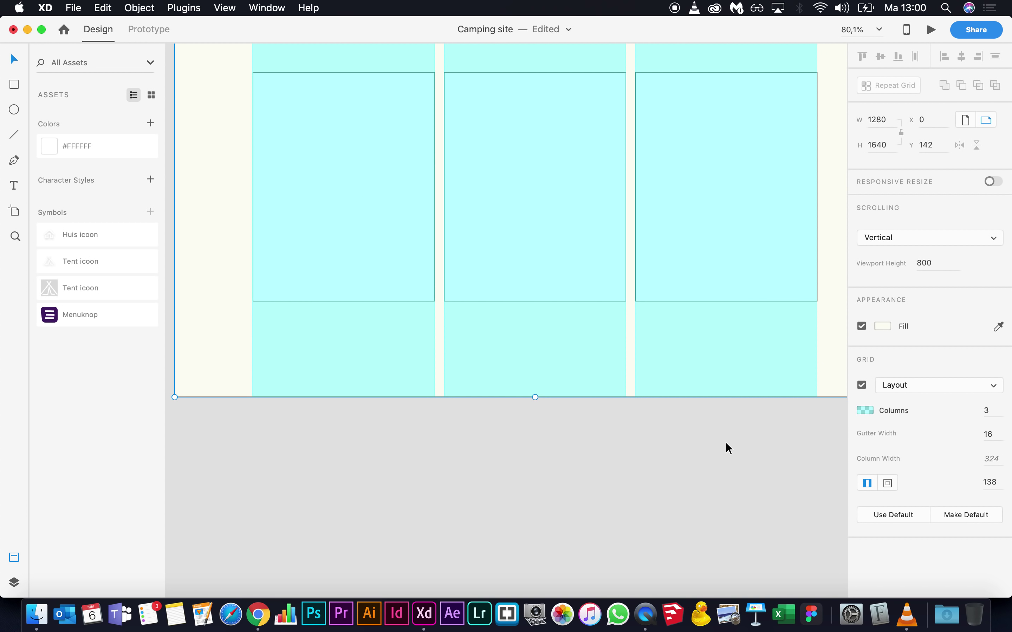
Step: Switch to the website in Chrome and examine the column layout of the sections below the offers down to the footer
key(super+Tab)
scroll(639, 396, down, 10)
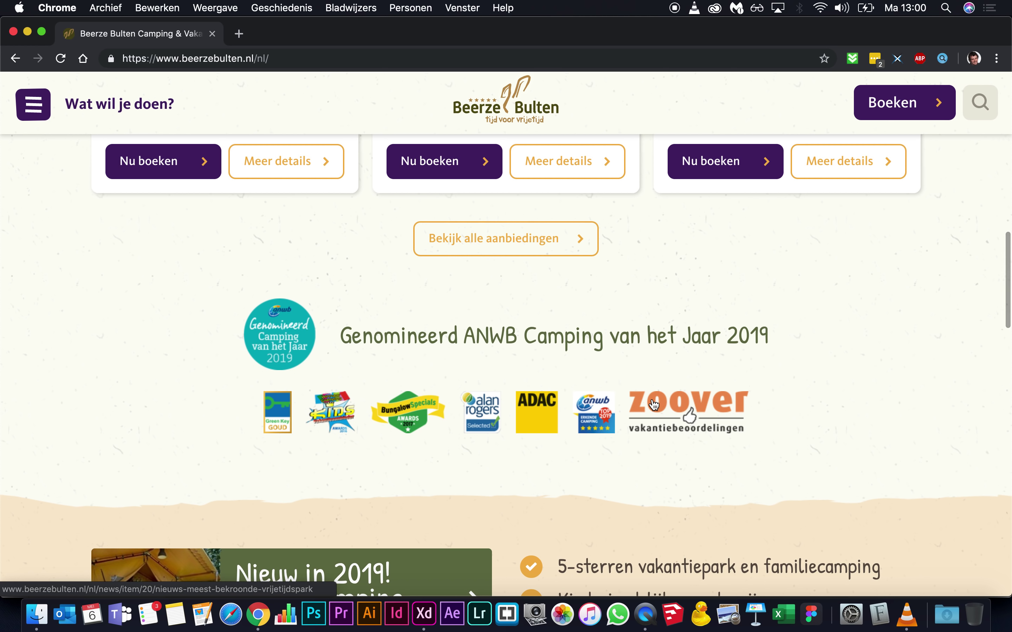
scroll(653, 404, down, 4)
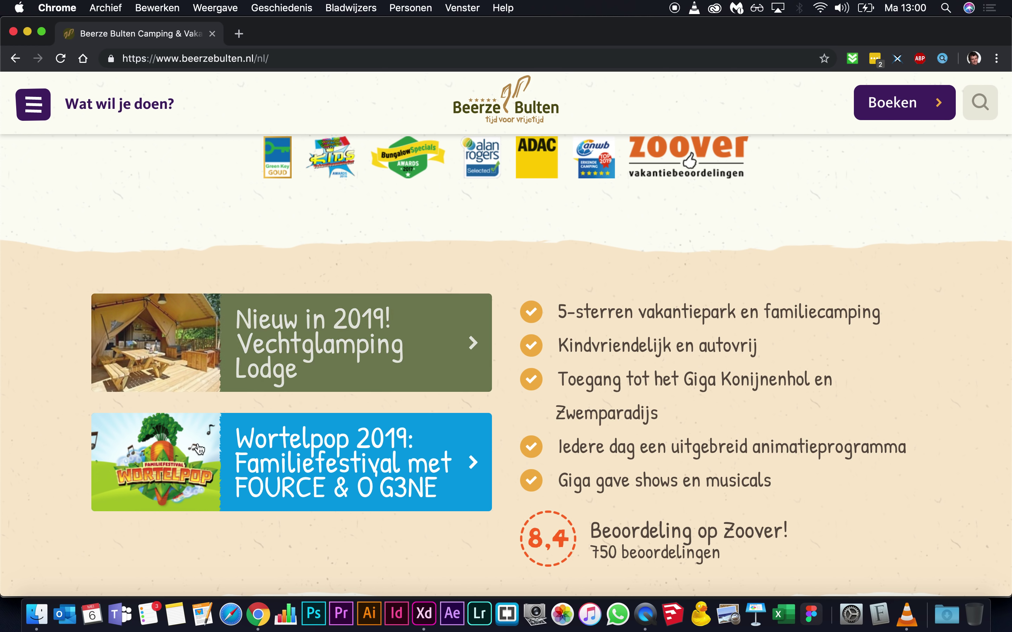
scroll(366, 418, down, 1)
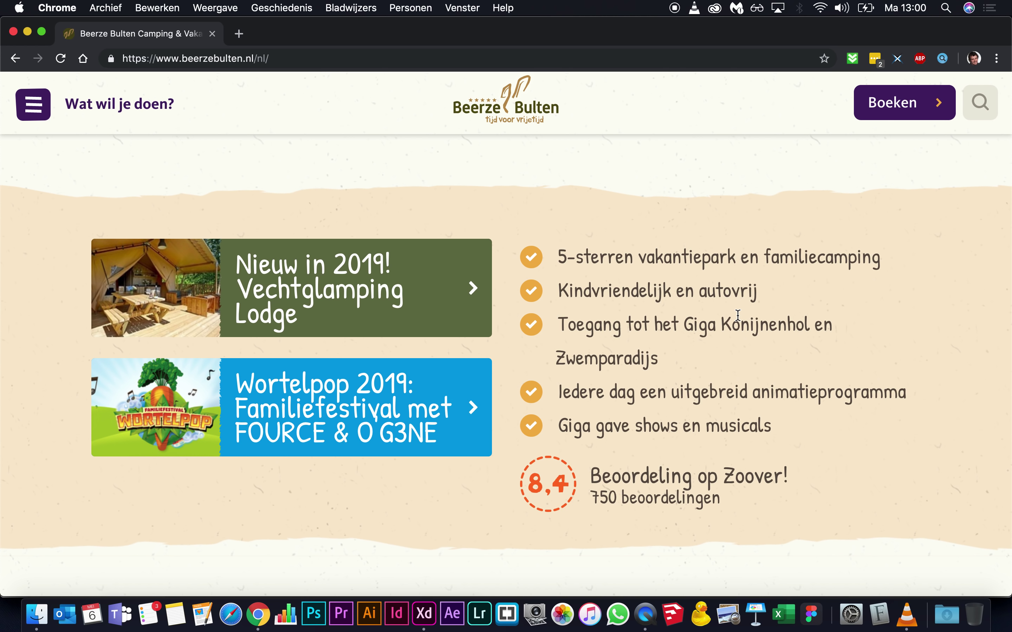
scroll(737, 315, down, 7)
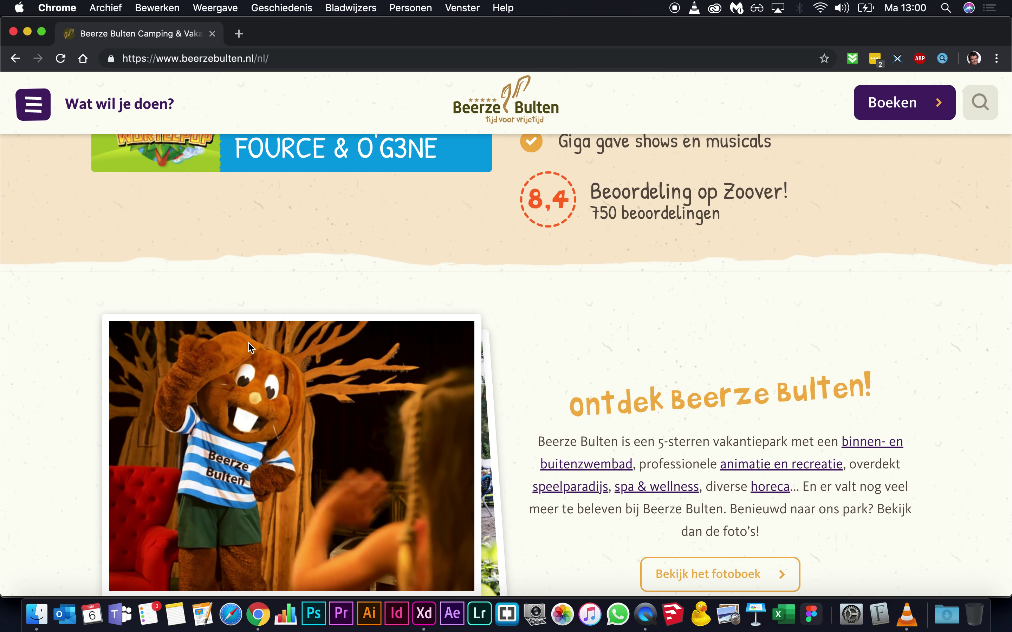
scroll(249, 347, down, 2)
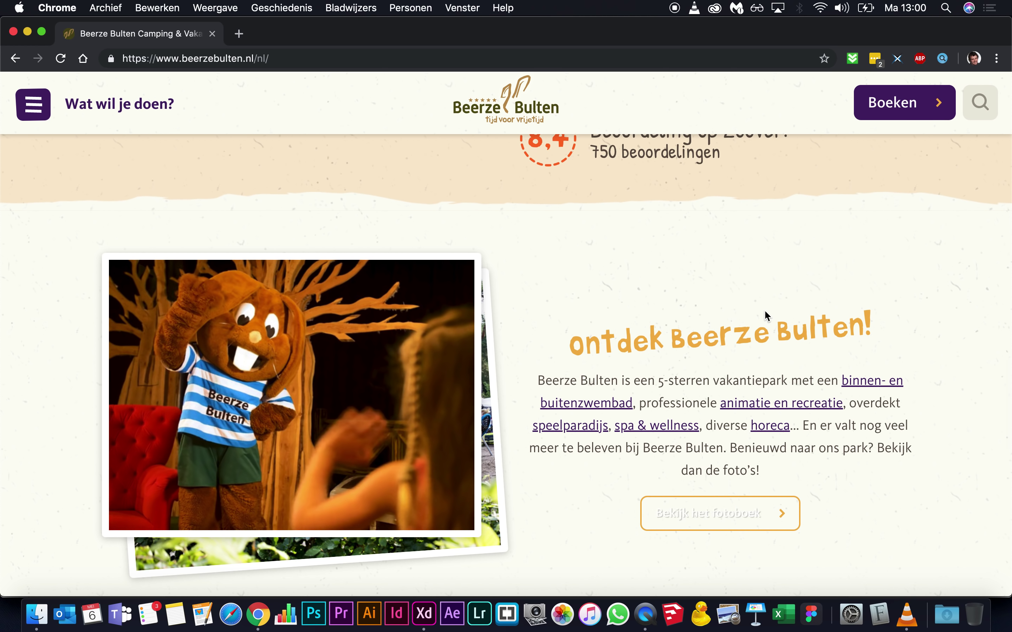
scroll(765, 311, down, 13)
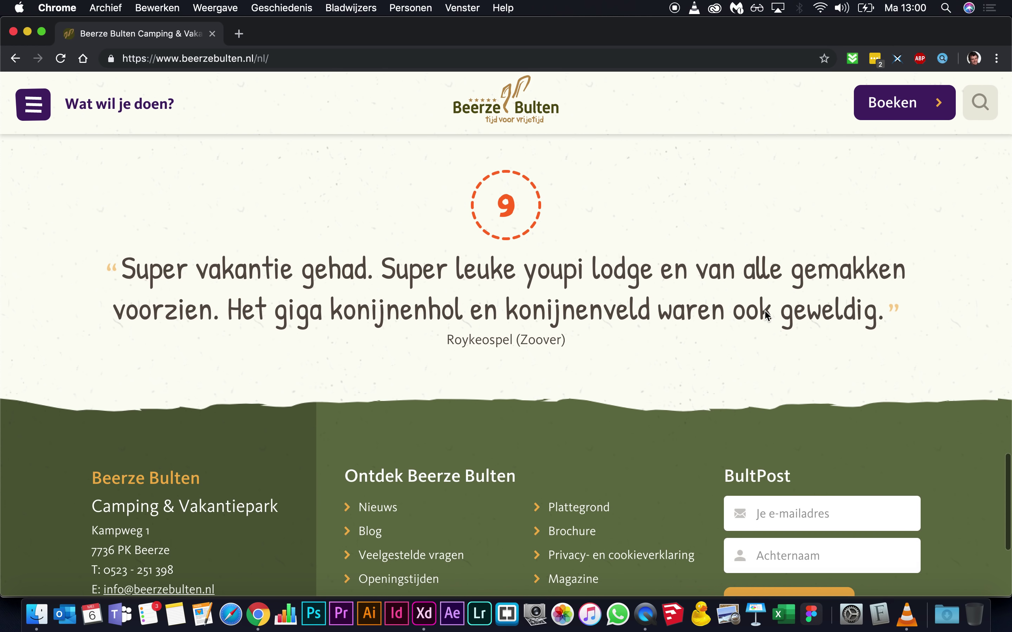
scroll(641, 344, down, 5)
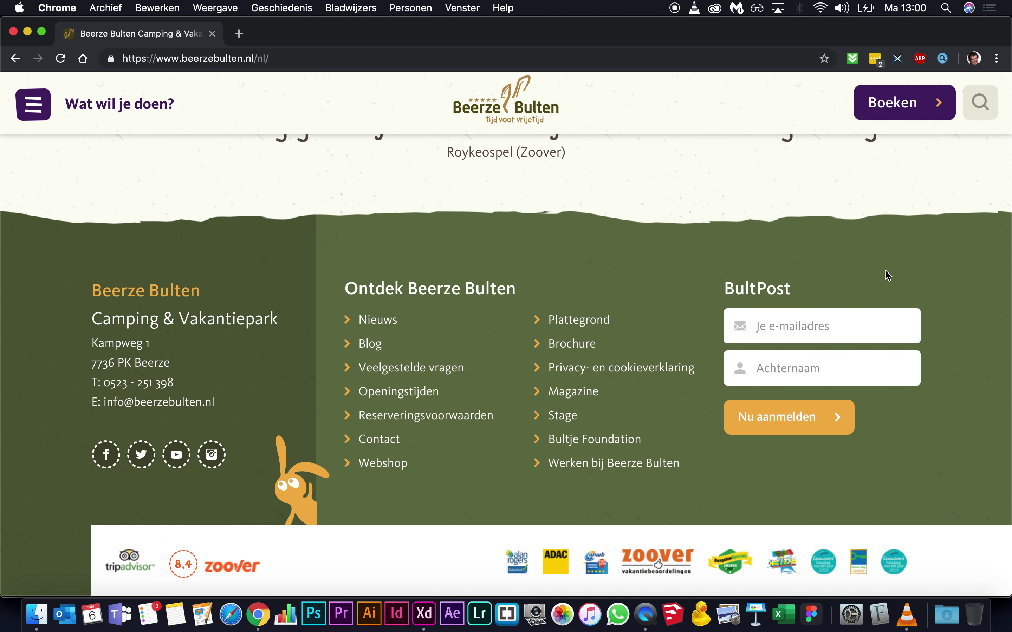
scroll(661, 292, down, 2)
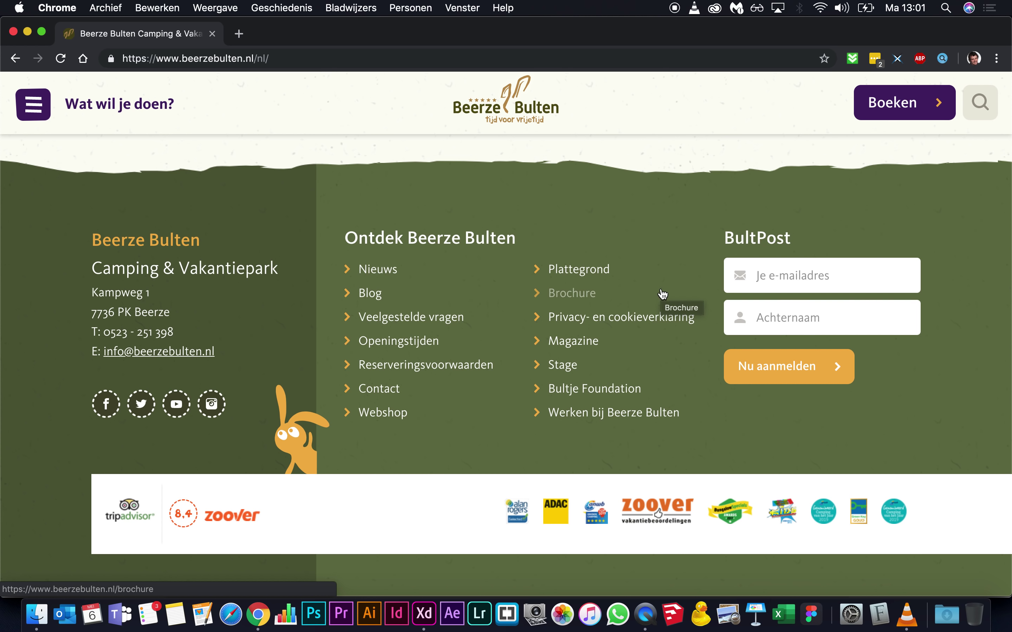
scroll(663, 294, up, 15)
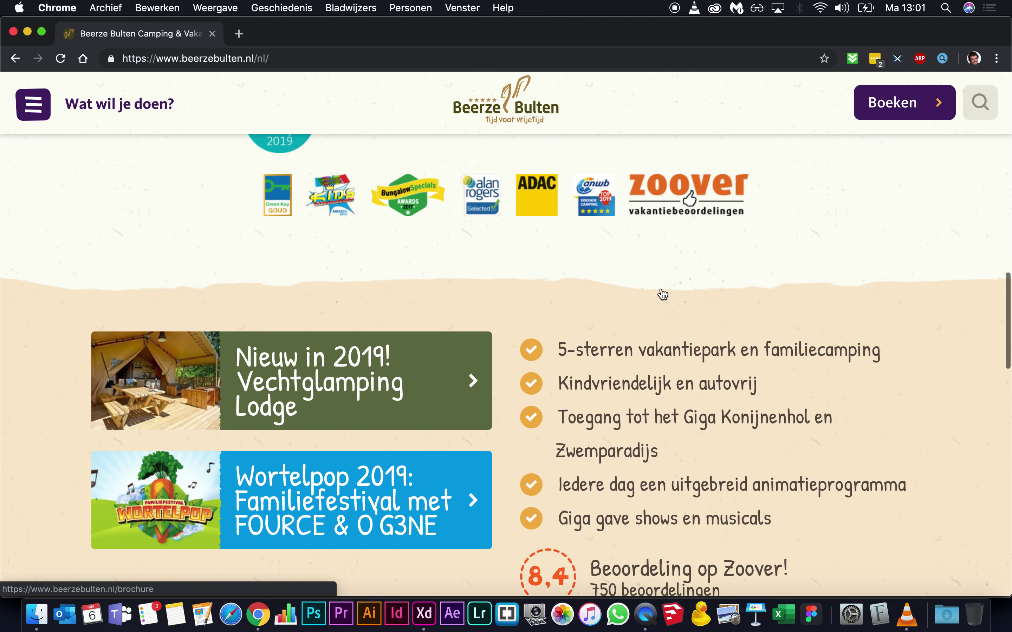
scroll(662, 294, up, 10)
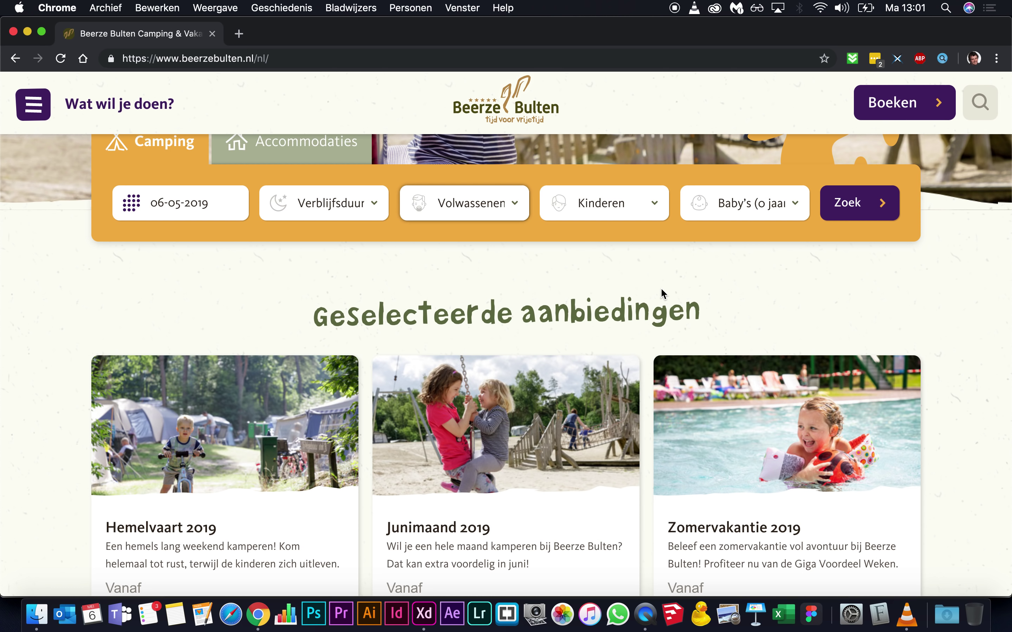
Step: Switch back to Adobe XD and set the Homepage artboard's layout grid to 12 columns
key(super+Tab)
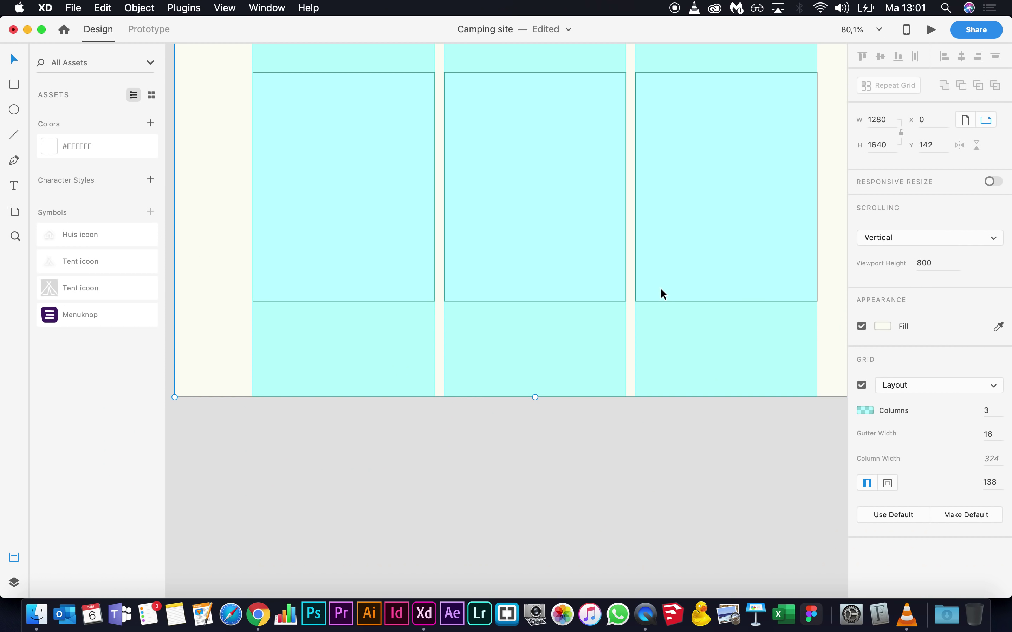
click(986, 408)
text(12)
key(Return)
scroll(499, 317, up, 5)
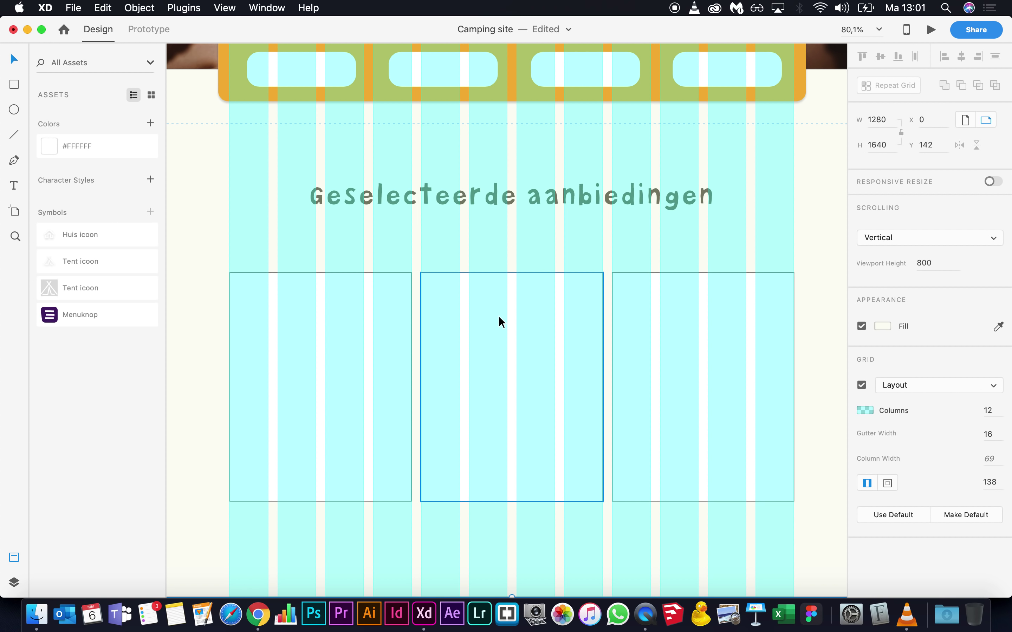
scroll(498, 316, up, 1)
Step: Check the booking panel's alignment on the website, then try to stretch the orange panel and Camping tab together to start at X 138
key(super+Tab)
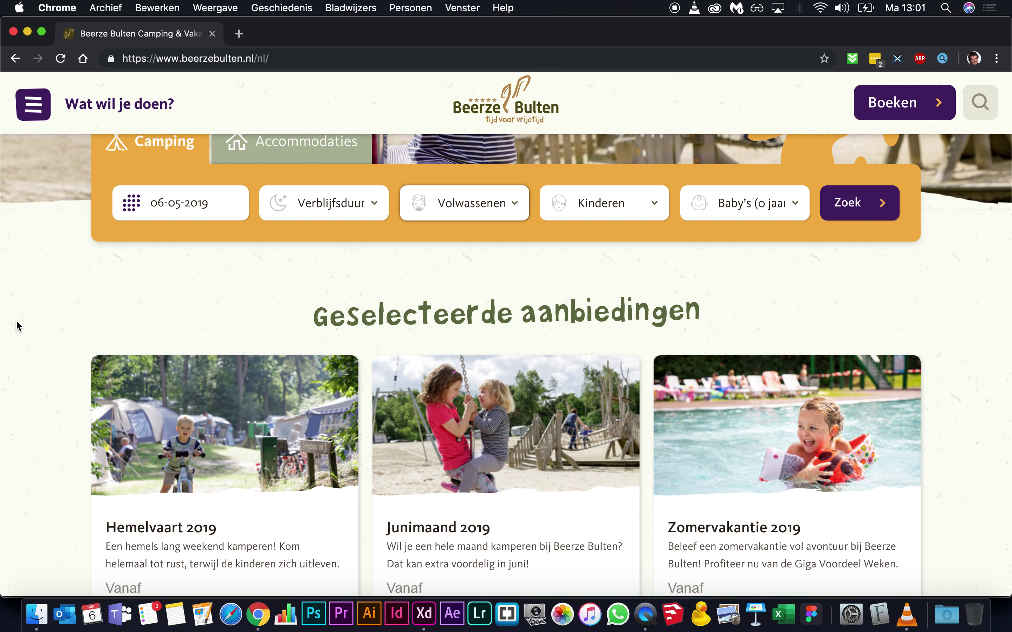
scroll(17, 326, up, 2)
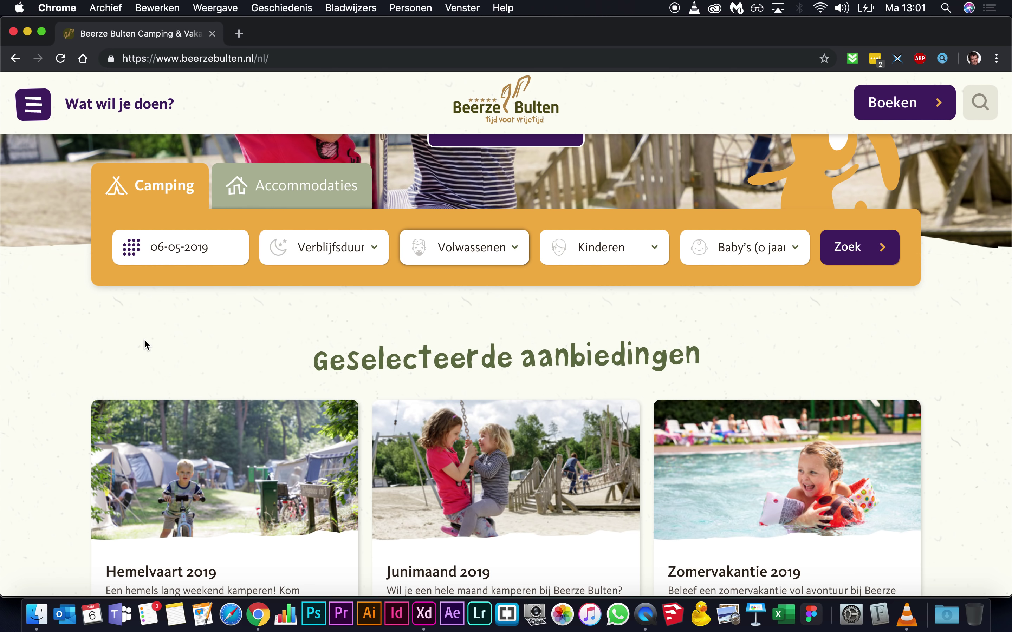
key(super+Tab)
scroll(526, 255, up, 4)
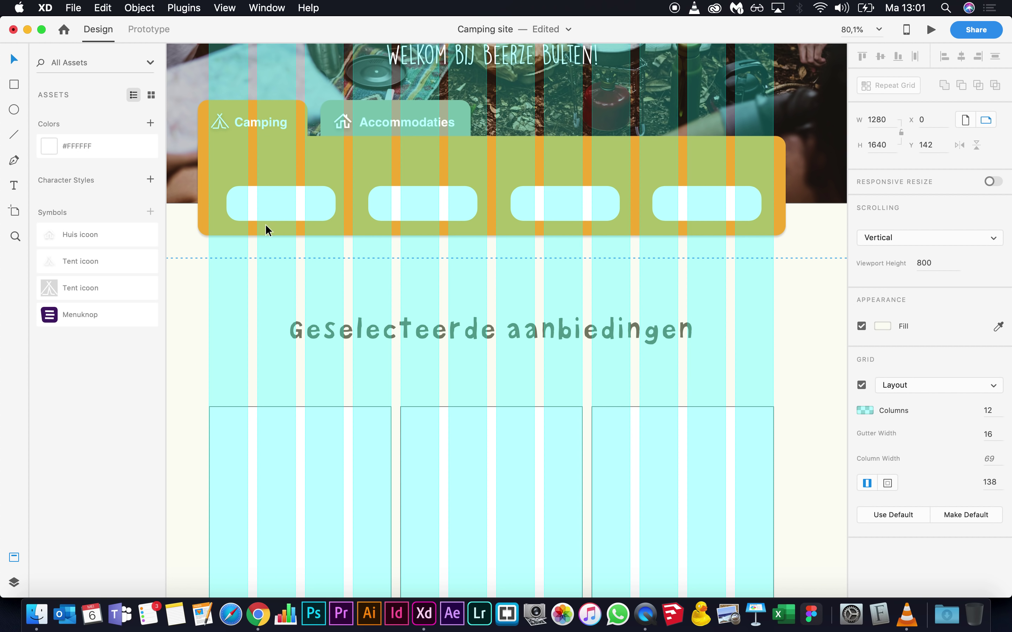
click(207, 165)
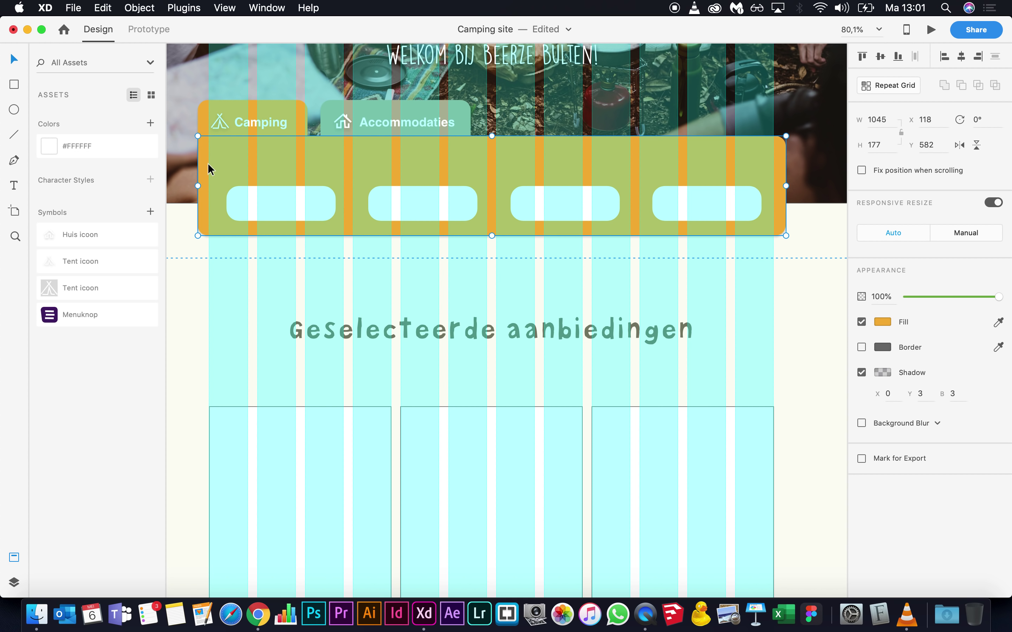
shift+click(204, 125)
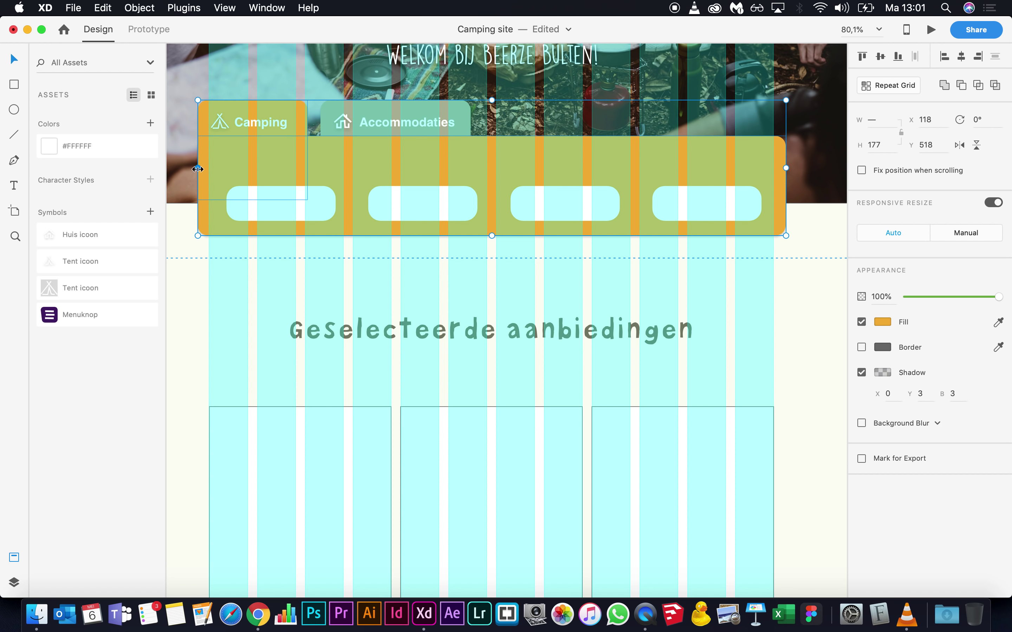
drag(200, 167, 210, 169)
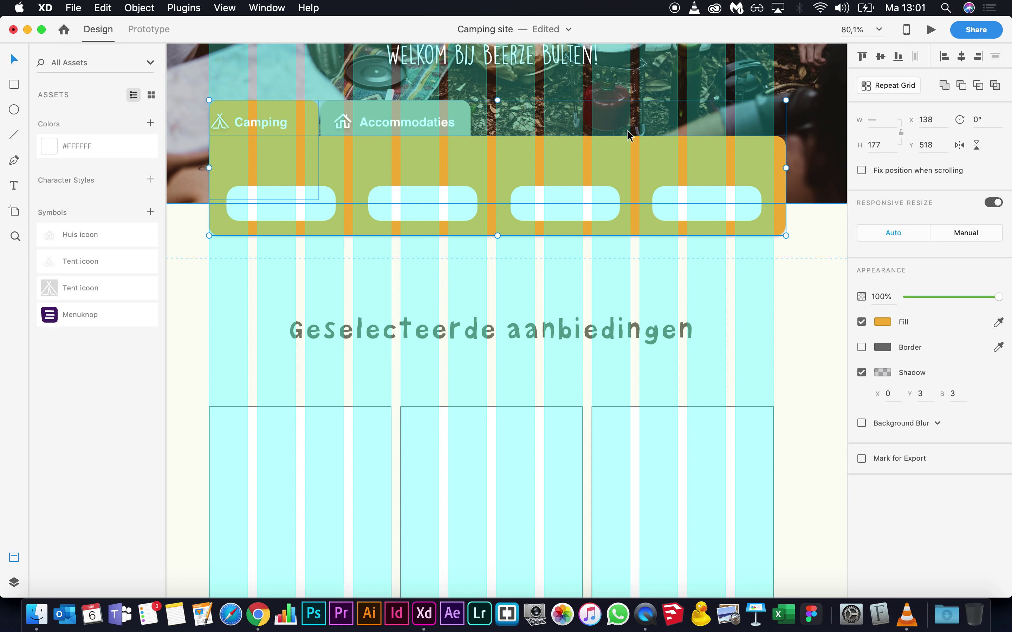
click(814, 182)
click(781, 164)
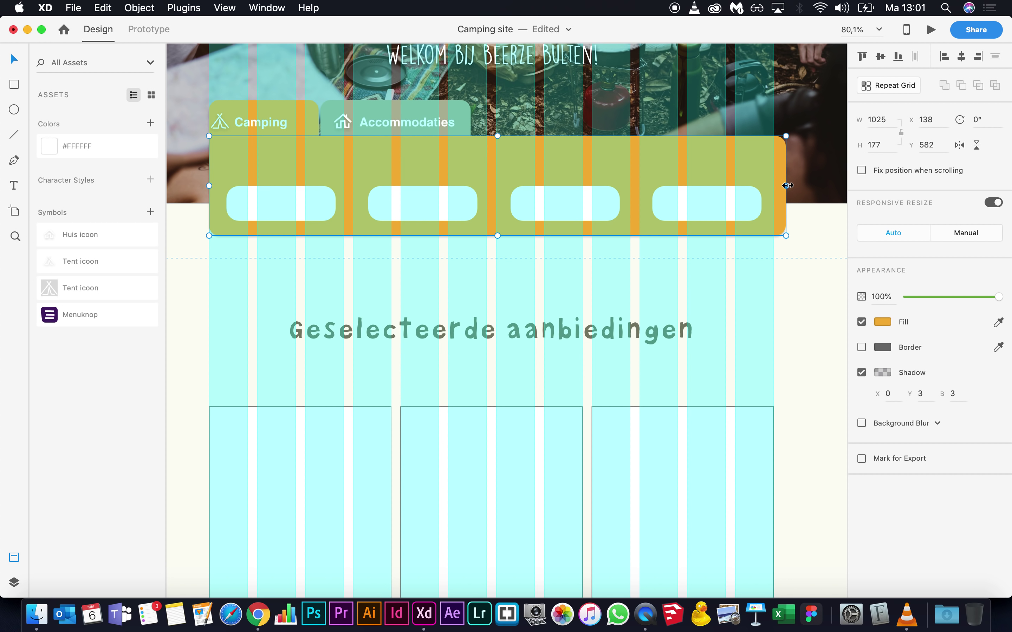
key(super+z)
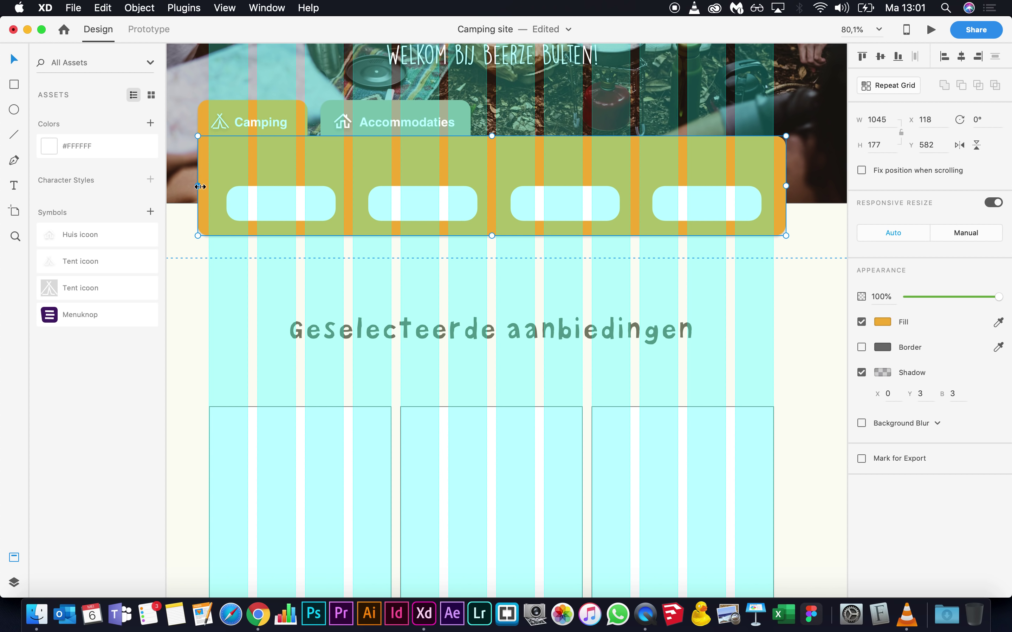
Step: Resize the orange booking panel to fit between the outer grid margins, starting at X 138 with a width of 1004
drag(198, 187, 209, 187)
drag(785, 187, 776, 189)
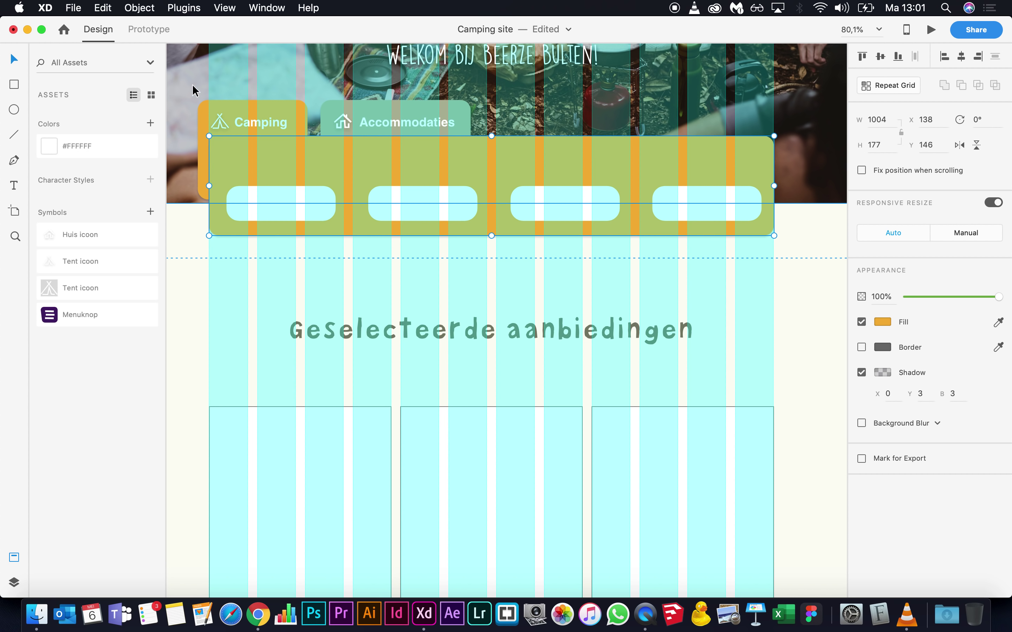
Step: Move the Camping and Accommodaties tabs together with their icons and labels to X 138, flush with the orange panel's edge
click(370, 107)
click(265, 108)
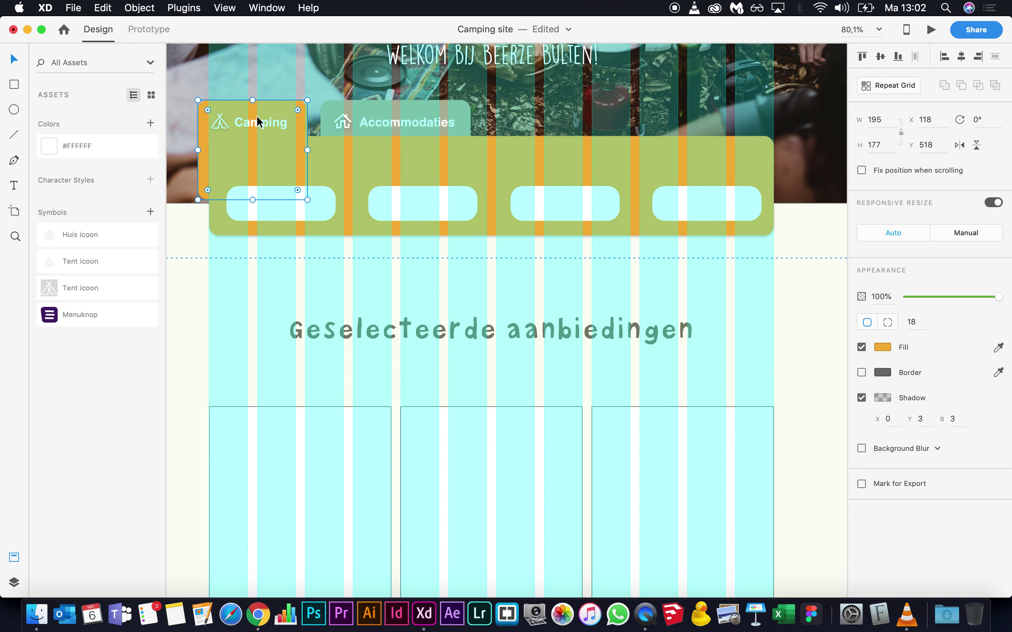
shift+click(380, 117)
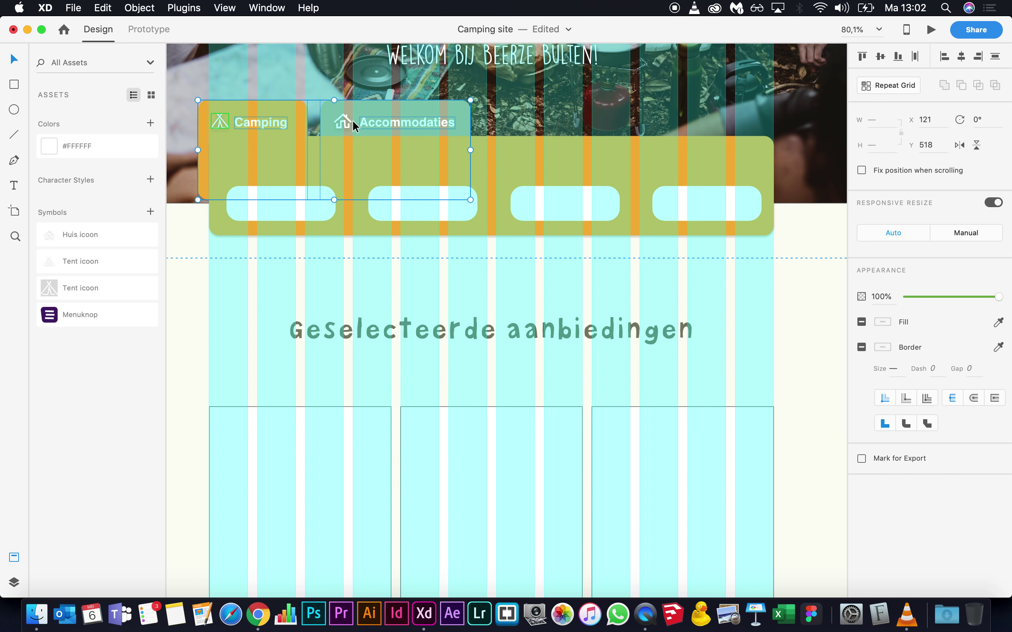
key(super+z)
drag(348, 122, 357, 121)
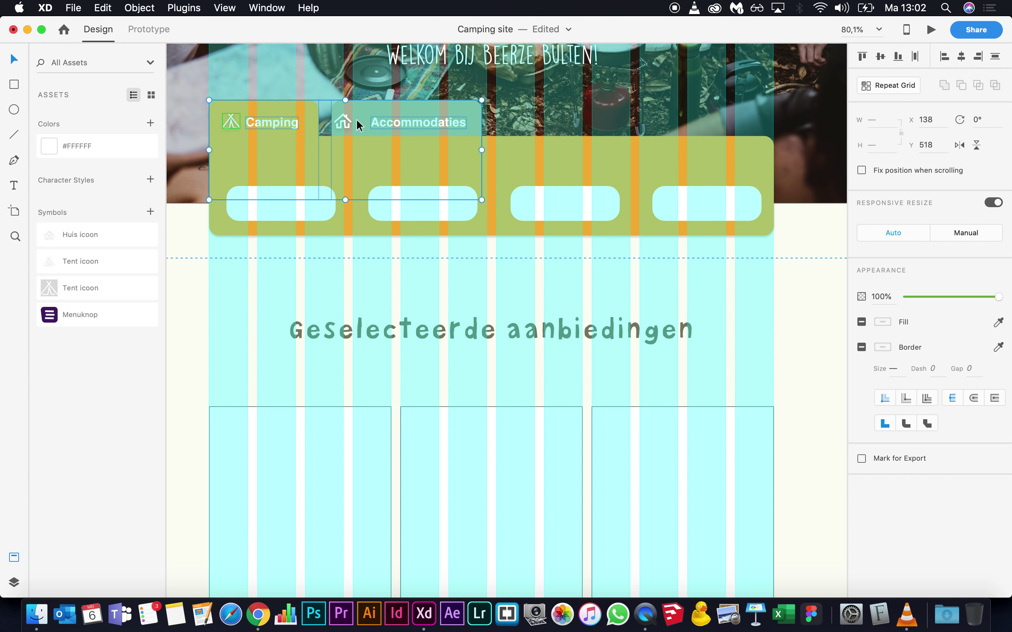
key(super+z)
scroll(337, 124, up, 5)
scroll(337, 124, left, 3)
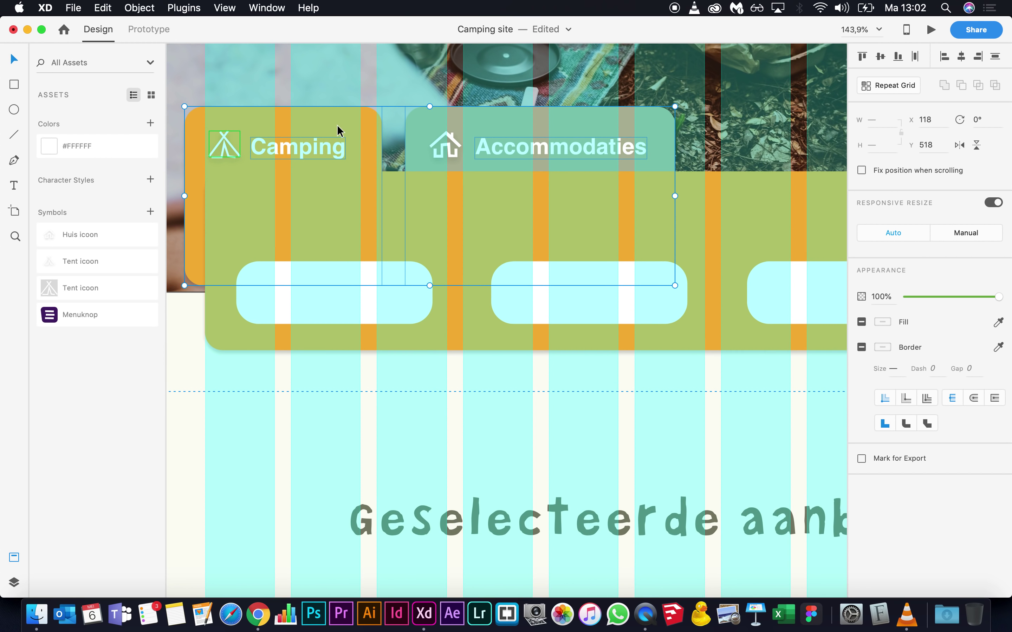
drag(448, 147, 471, 146)
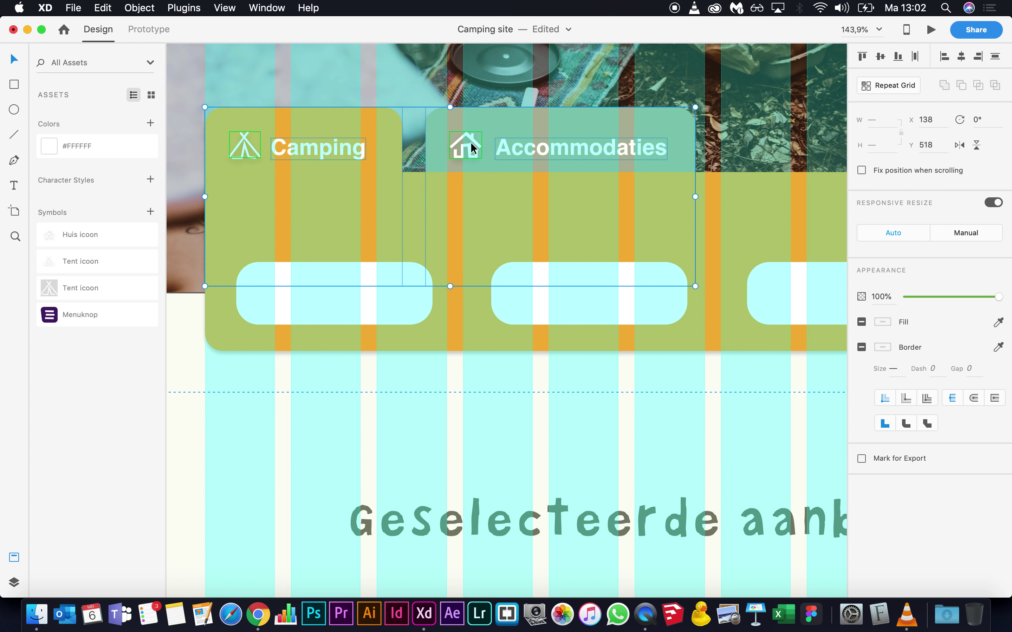
scroll(474, 434, down, 5)
scroll(475, 434, down, 5)
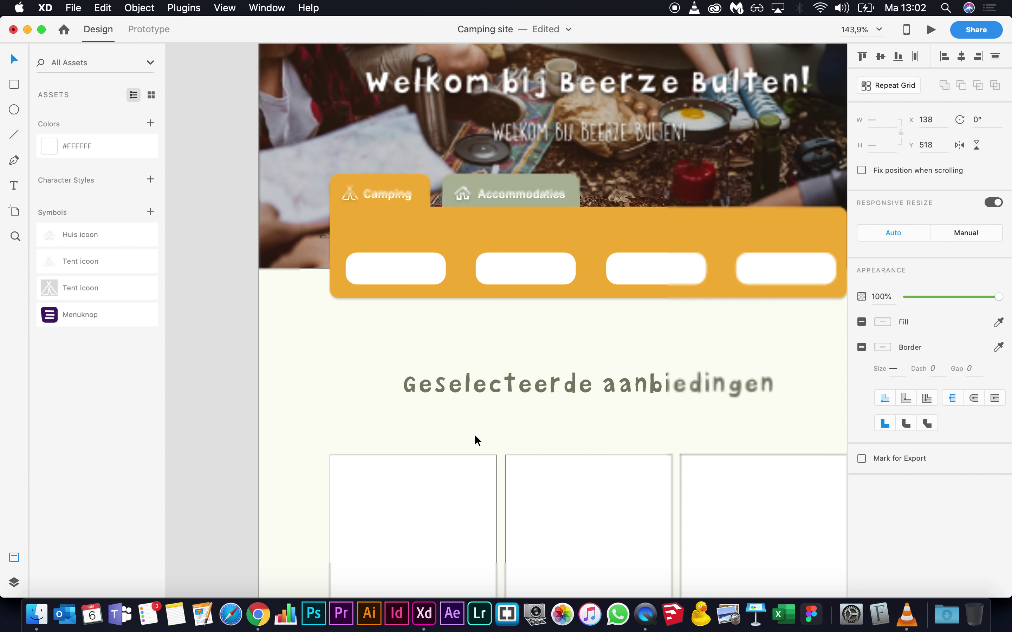
scroll(474, 434, down, 3)
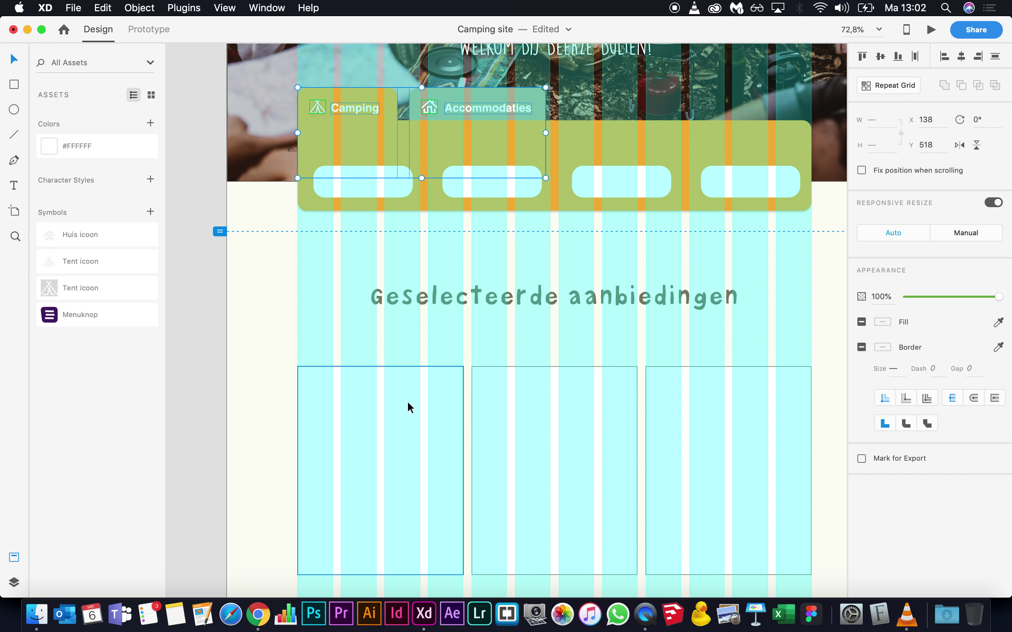
scroll(380, 366, right, 2)
scroll(380, 366, up, 1)
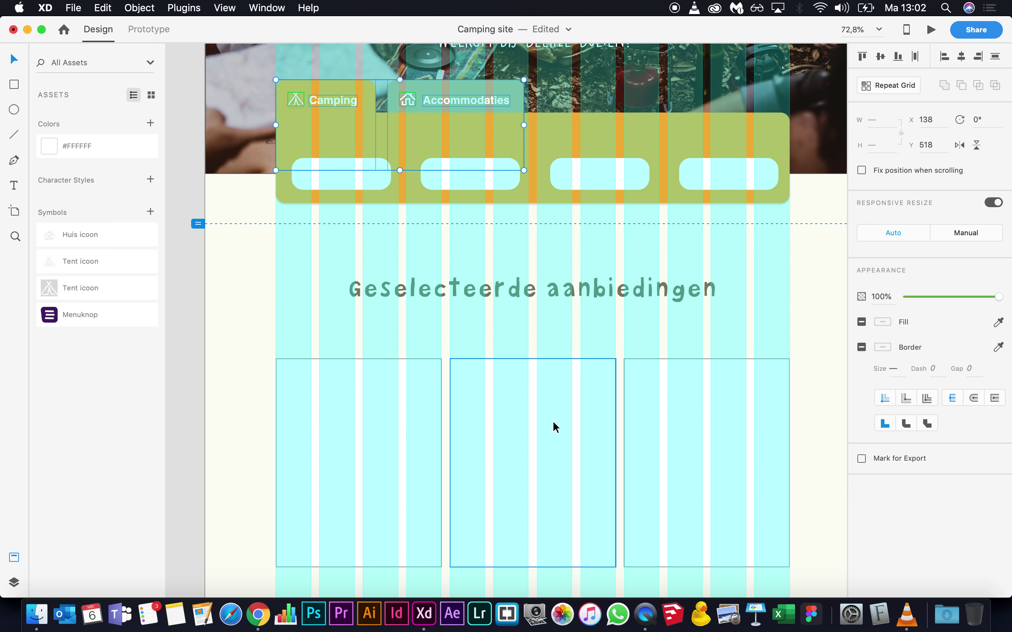
click(807, 323)
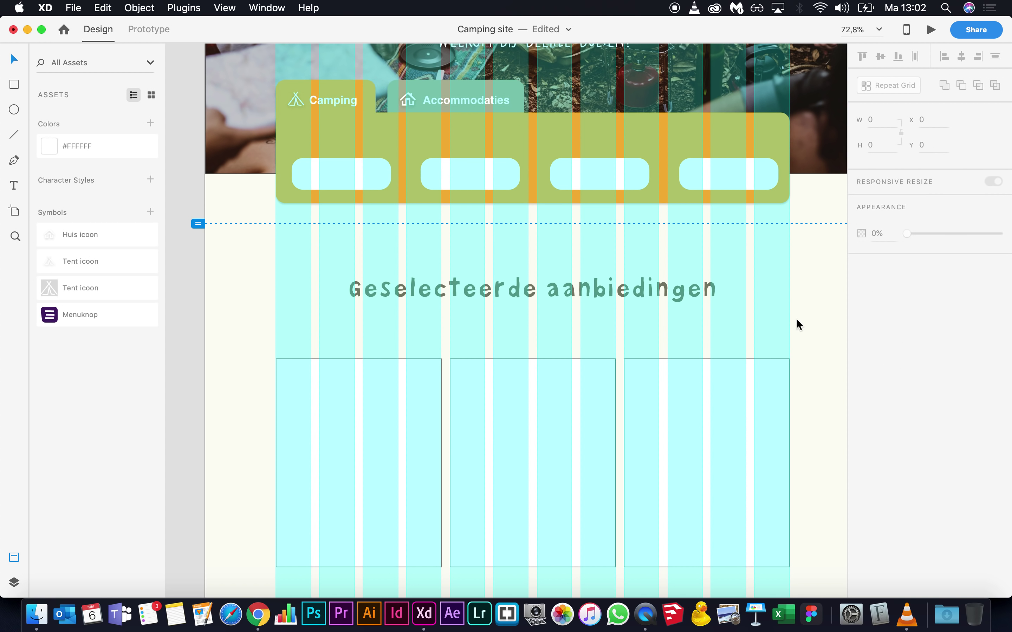
Step: Check the website's layout again, then set the Homepage artboard's layout grid to 3 columns
key(super+Tab)
scroll(347, 402, down, 3)
key(super+Tab)
scroll(353, 334, up, 10)
click(259, 108)
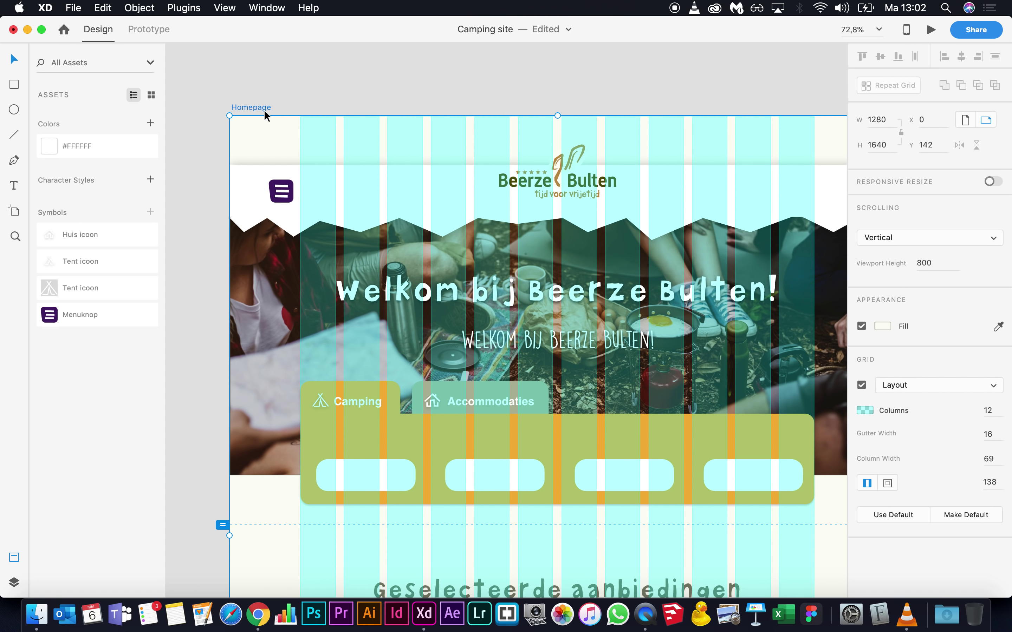
scroll(496, 378, down, 10)
click(990, 410)
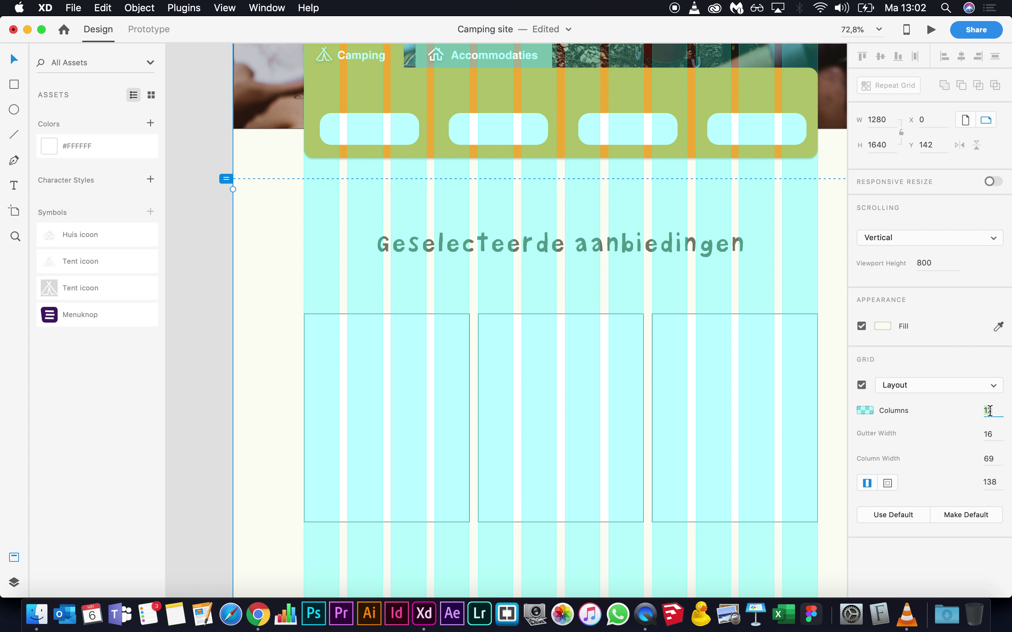
text(3)
key(Return)
Step: Set the layout grid's gutter width to 30
click(991, 434)
text(3)
key(Return)
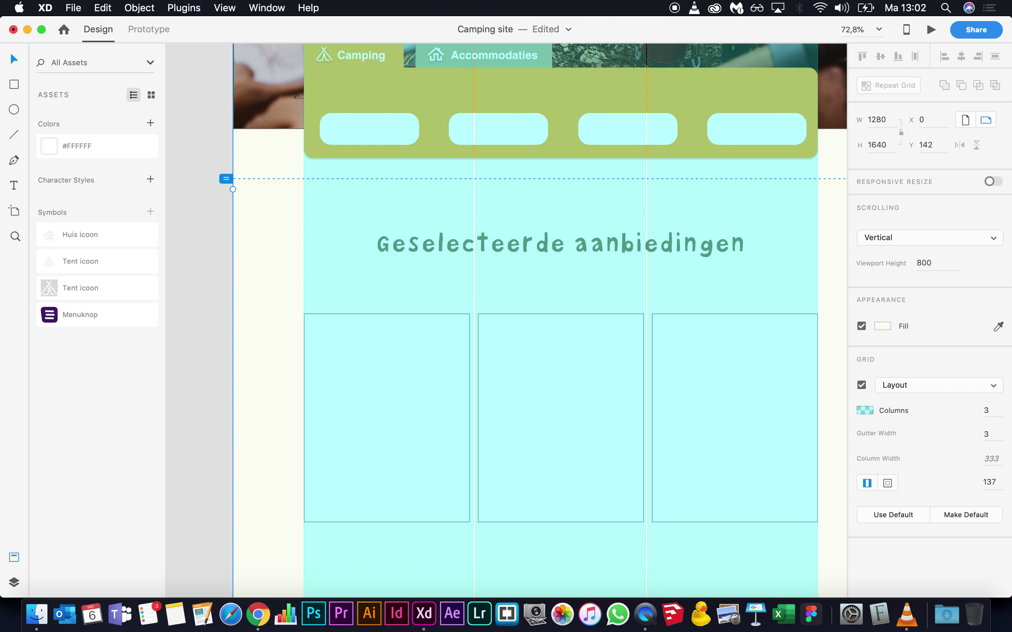
text(0)
key(Return)
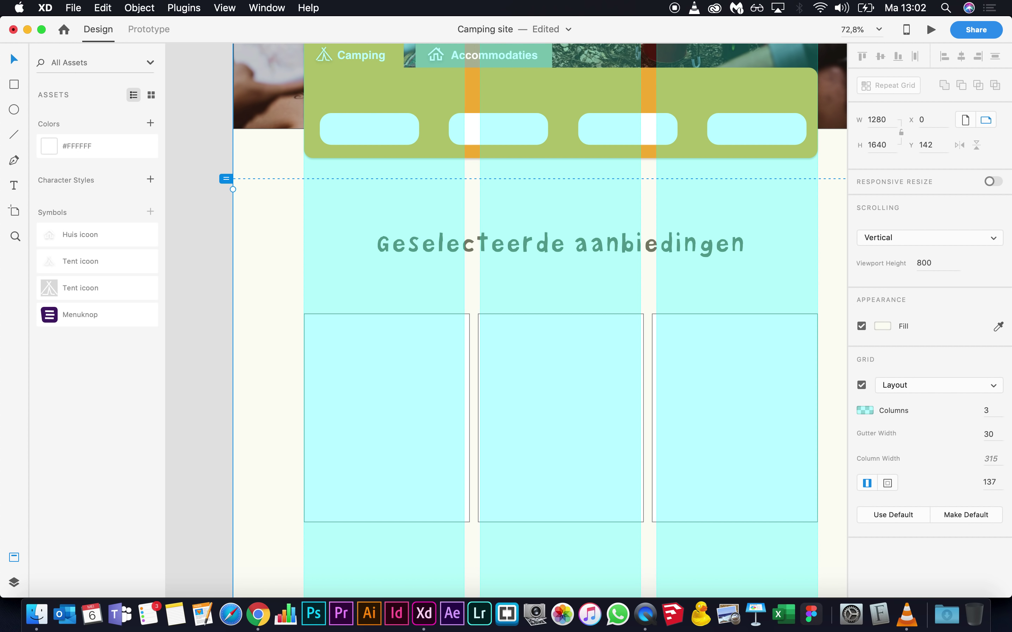
Step: Resize the three card rectangles below the "Geselecteerde aanbiedingen" heading so each fills exactly one grid column
click(445, 384)
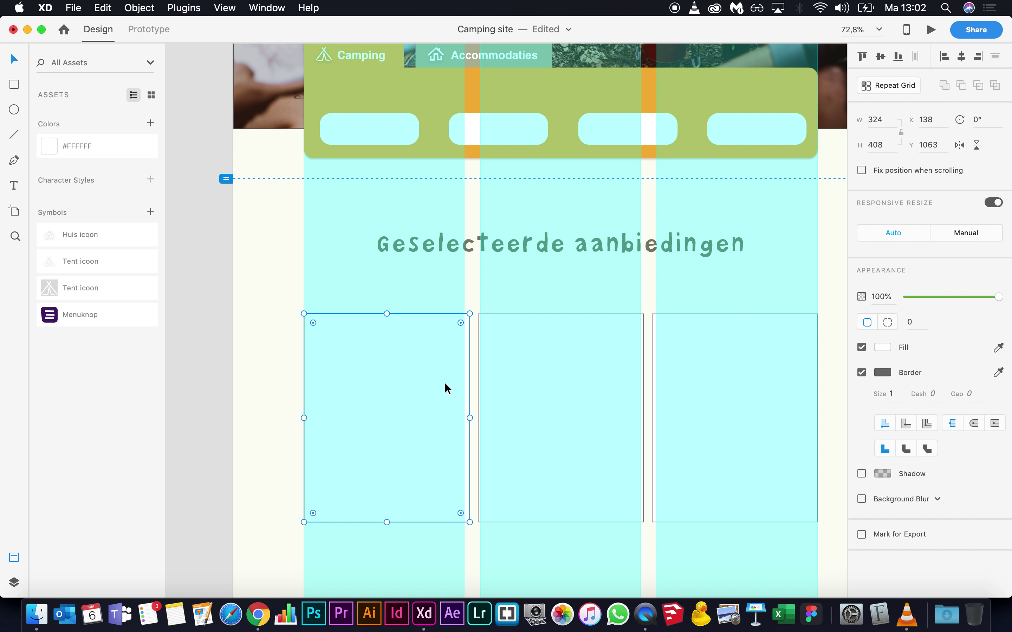
click(464, 419)
click(501, 409)
drag(479, 418, 479, 418)
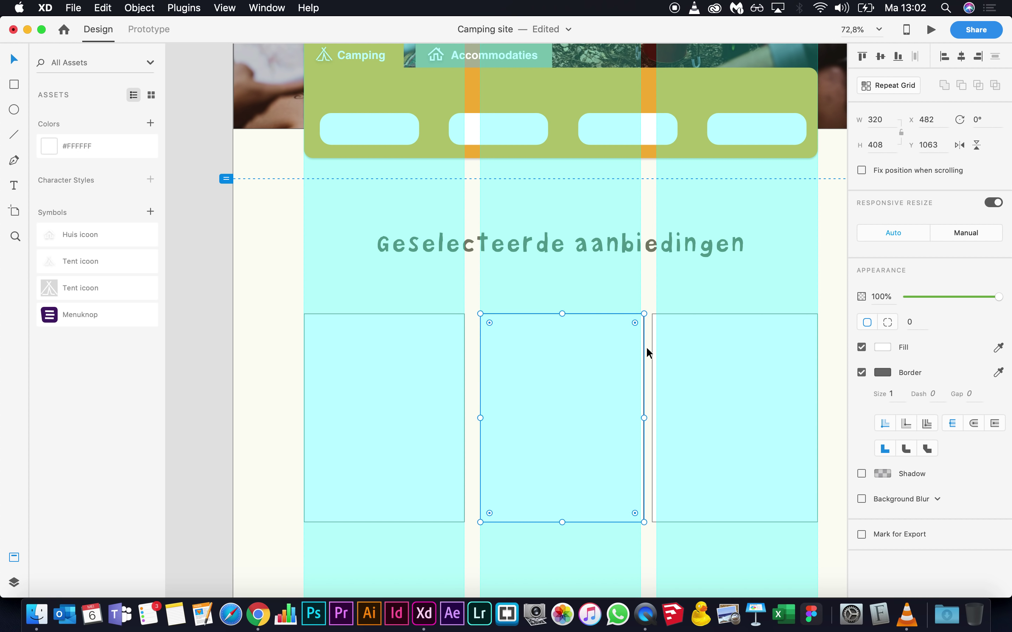
click(647, 409)
click(624, 413)
mouse_move(644, 416)
mouse_down()
mouse_move(637, 418)
mouse_move(657, 418)
mouse_up()
click(669, 422)
click(830, 421)
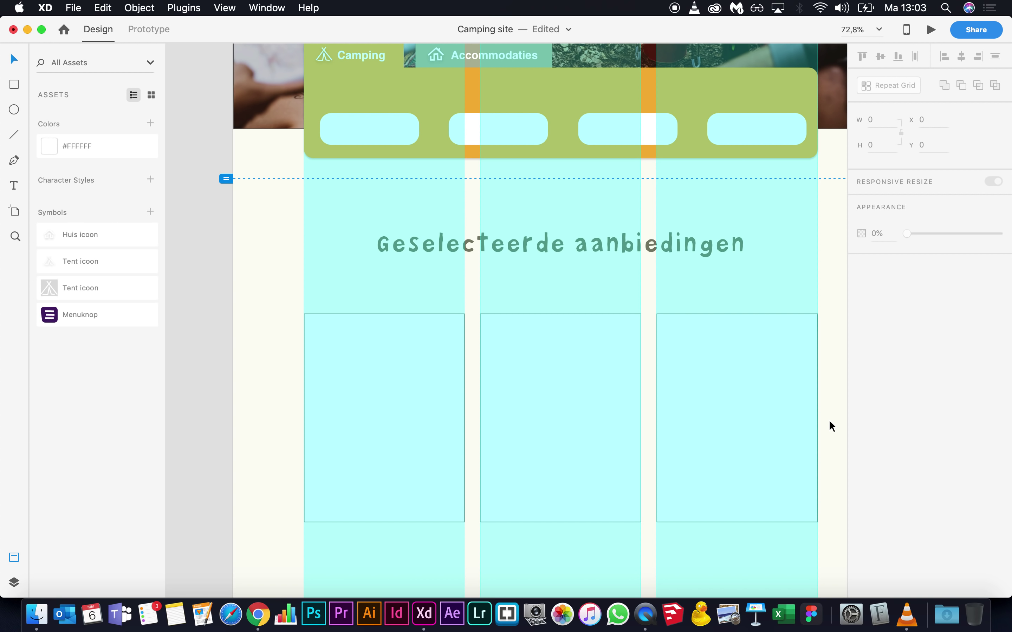
Step: Review the page's alignment with the grid and read the note beside the artboard on showing and hiding the grid
scroll(675, 356, up, 10)
scroll(677, 358, down, 12)
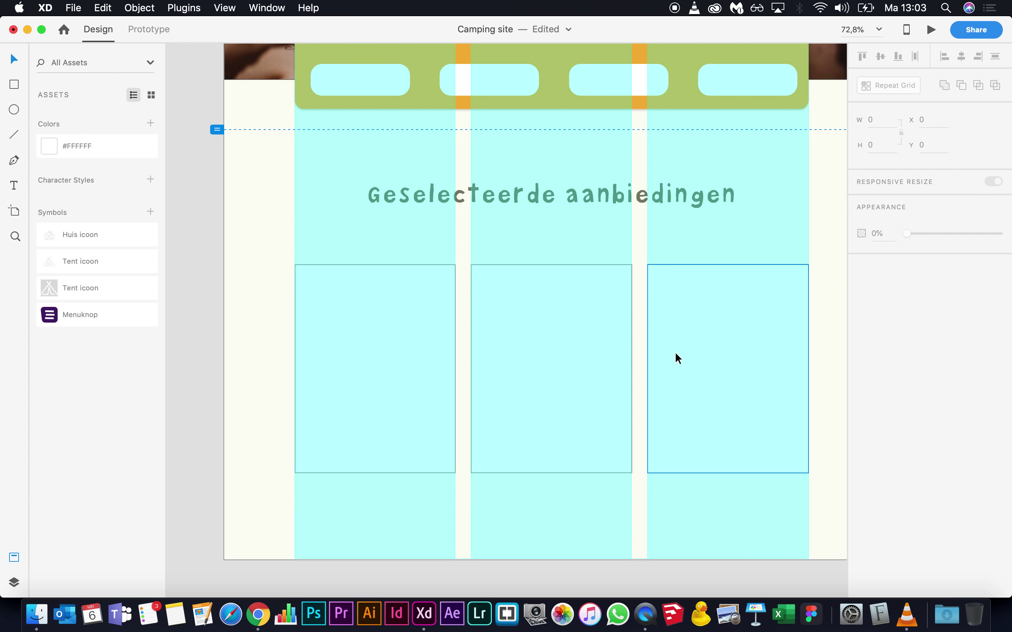
scroll(676, 357, up, 9)
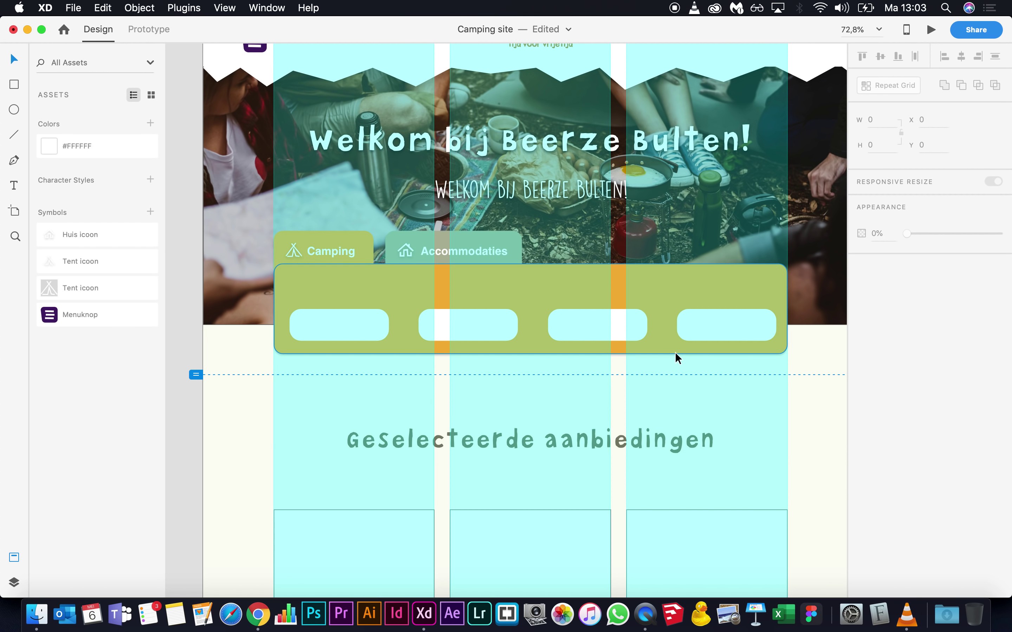
scroll(676, 355, up, 1)
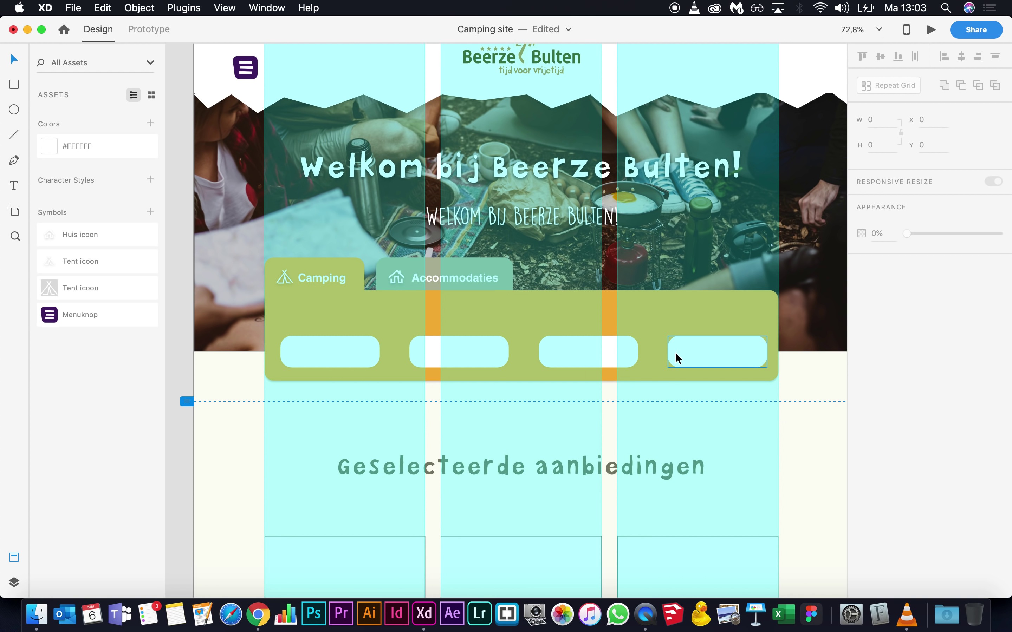
scroll(676, 355, up, 20)
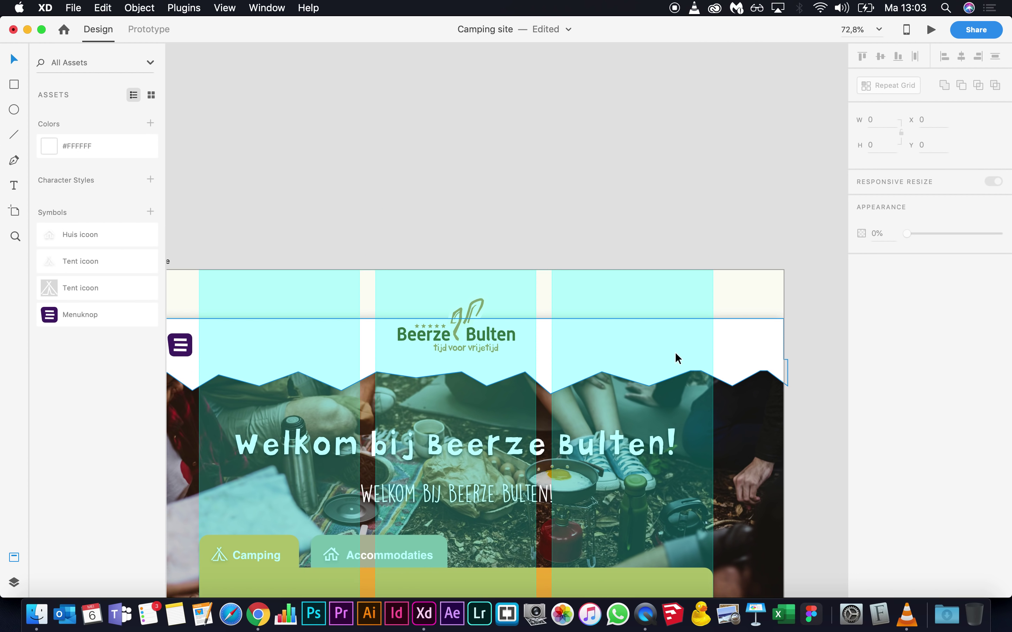
scroll(674, 354, right, 10)
scroll(675, 353, up, 1)
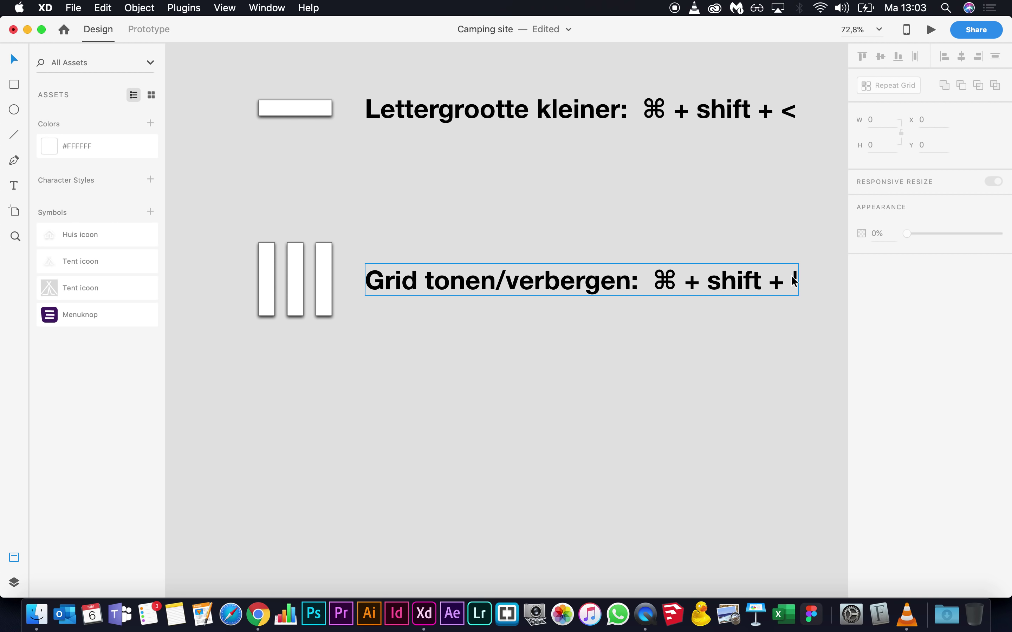
scroll(792, 277, down, 14)
scroll(791, 277, left, 10)
Step: Toggle the layout grid on the Homepage artboard and leave it hidden
key(shift+super+apostrophe)
key(super+shift+apostrophe)
key(super+shift+apostrophe)
key(super+shift+apostrophe)
key(super+shift+apostrophe)
scroll(608, 334, down, 5)
scroll(609, 334, right, 3)
scroll(607, 329, down, 1)
scroll(607, 329, right, 1)
scroll(607, 328, up, 1)
scroll(607, 328, left, 1)
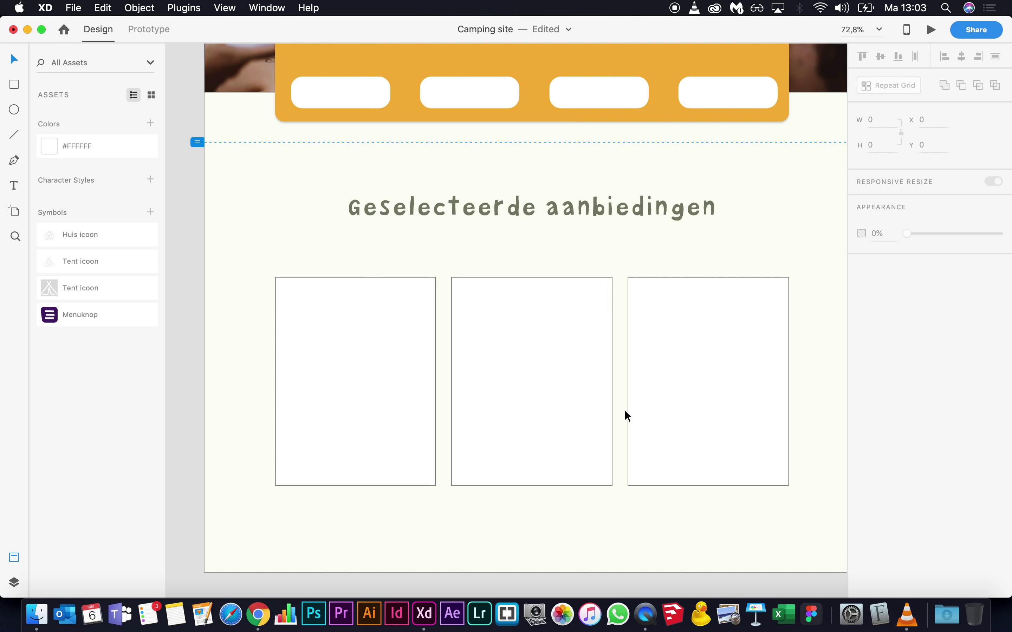
Step: Move the three card rectangles up together, closer to the "Geselecteerde aanbiedingen" heading
drag(823, 496, 365, 332)
drag(469, 355, 481, 331)
click(233, 340)
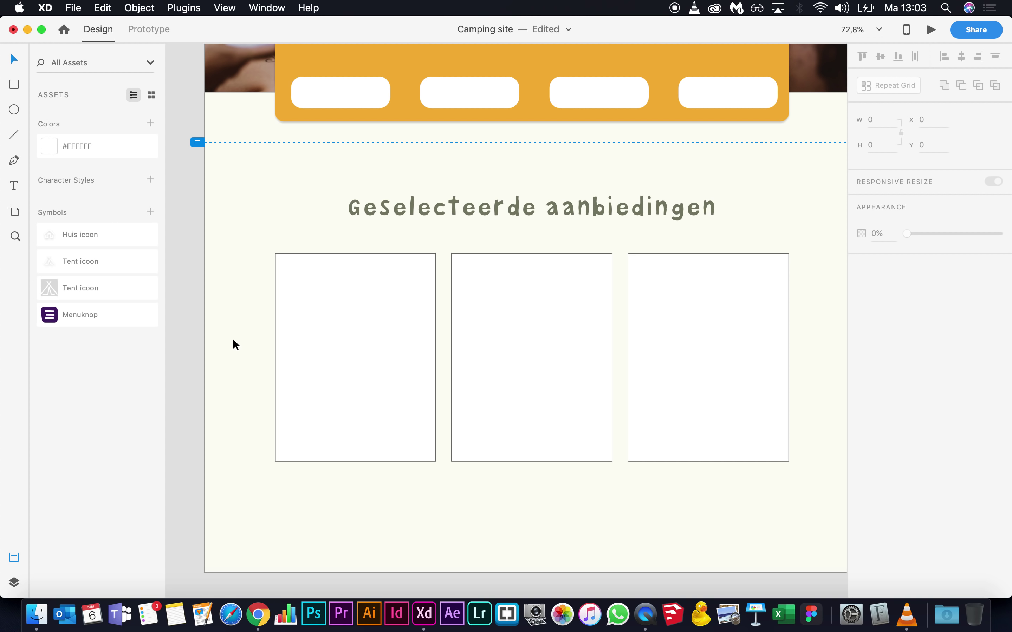
scroll(234, 340, down, 5)
scroll(233, 339, up, 3)
scroll(232, 338, left, 3)
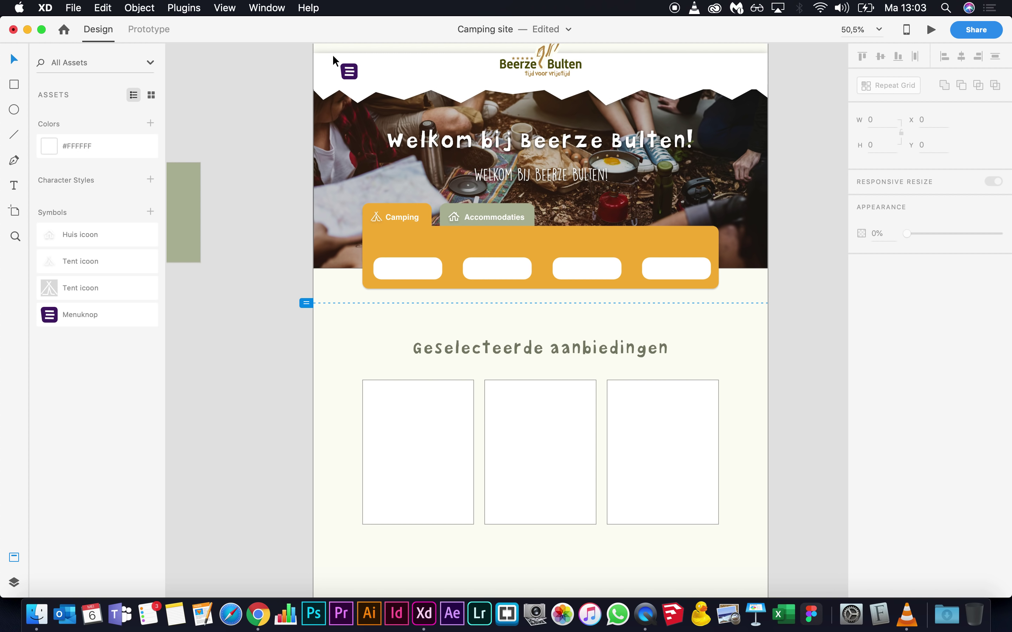
Step: Align the header's menu button with the first grid column's left edge at X 137 and hide the layout grid again
drag(350, 69, 365, 70)
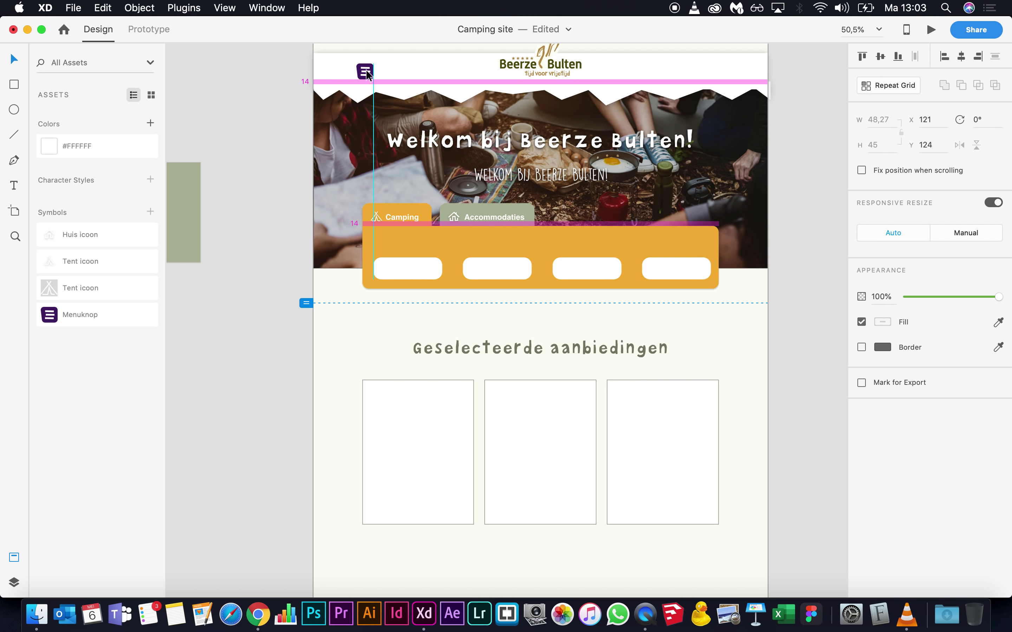
drag(366, 69, 366, 70)
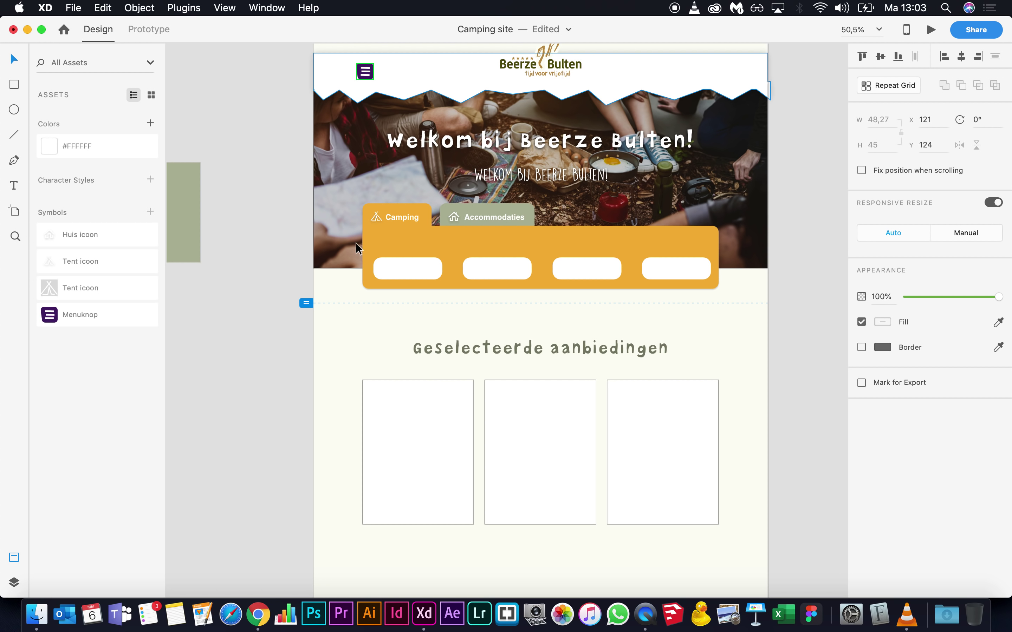
scroll(391, 101, up, 5)
scroll(391, 103, down, 3)
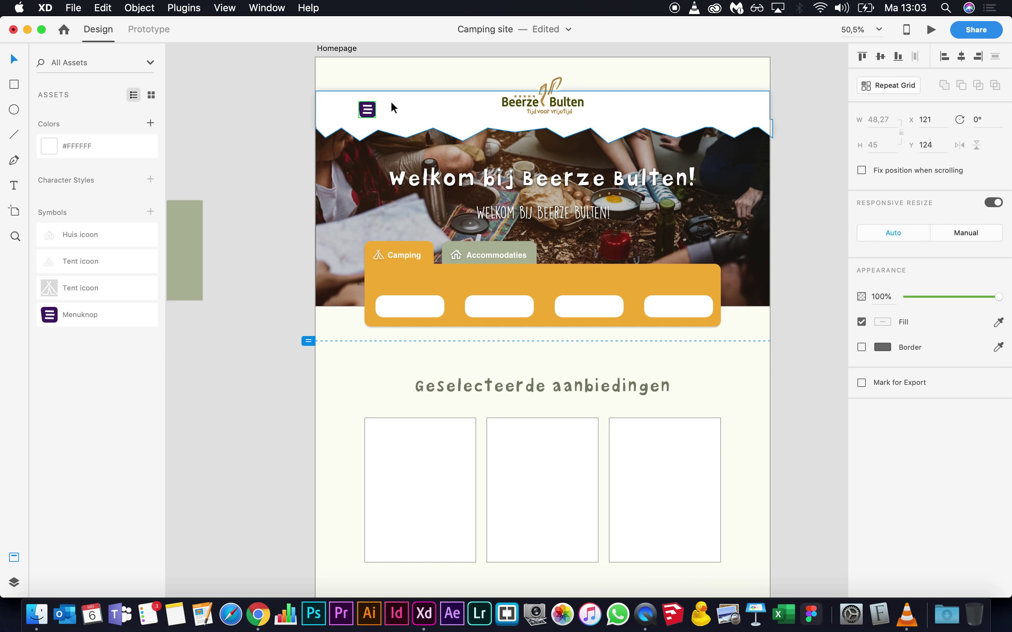
key(super+shift+apostrophe)
scroll(350, 126, up, 5)
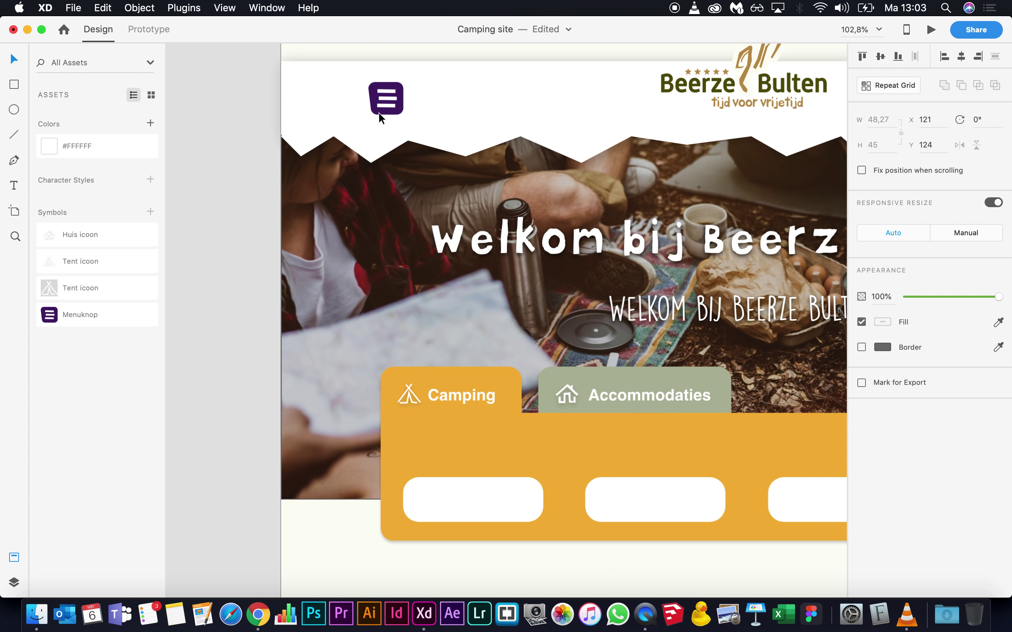
drag(389, 97, 403, 96)
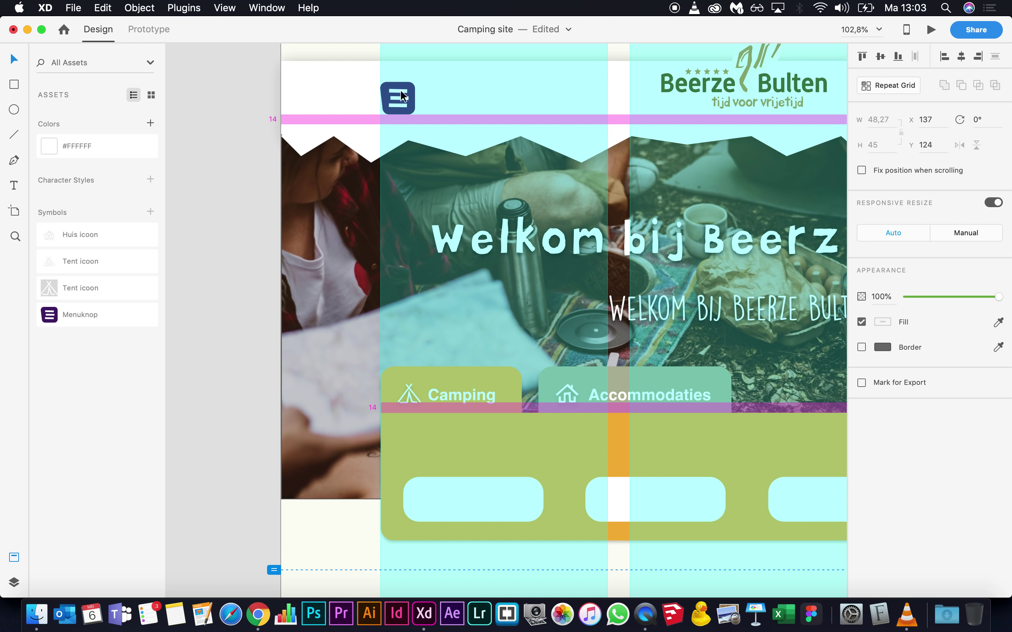
key(super+shift+apostrophe)
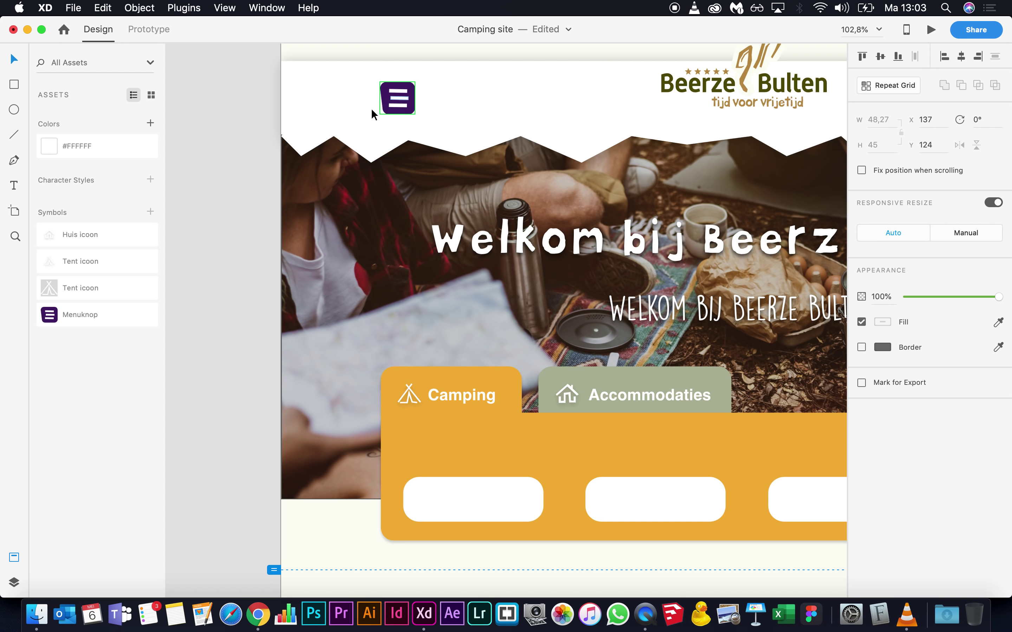
click(227, 122)
Step: Compare the three empty card rectangles with the offer cards on the Beerze Bulten website in Chrome, returning to XD
scroll(227, 121, down, 4)
scroll(227, 121, down, 5)
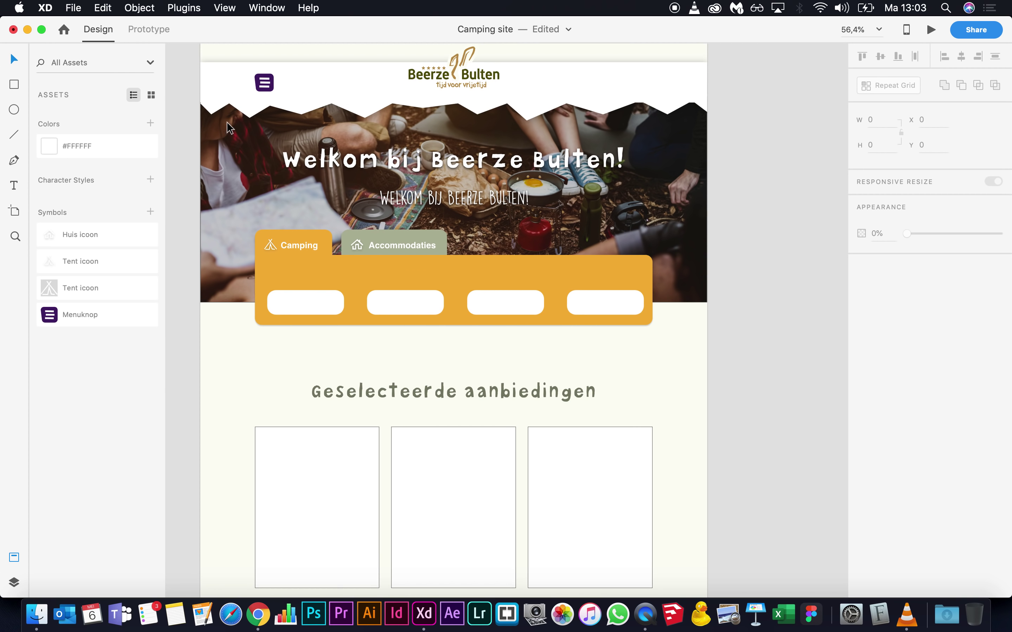
scroll(227, 121, down, 5)
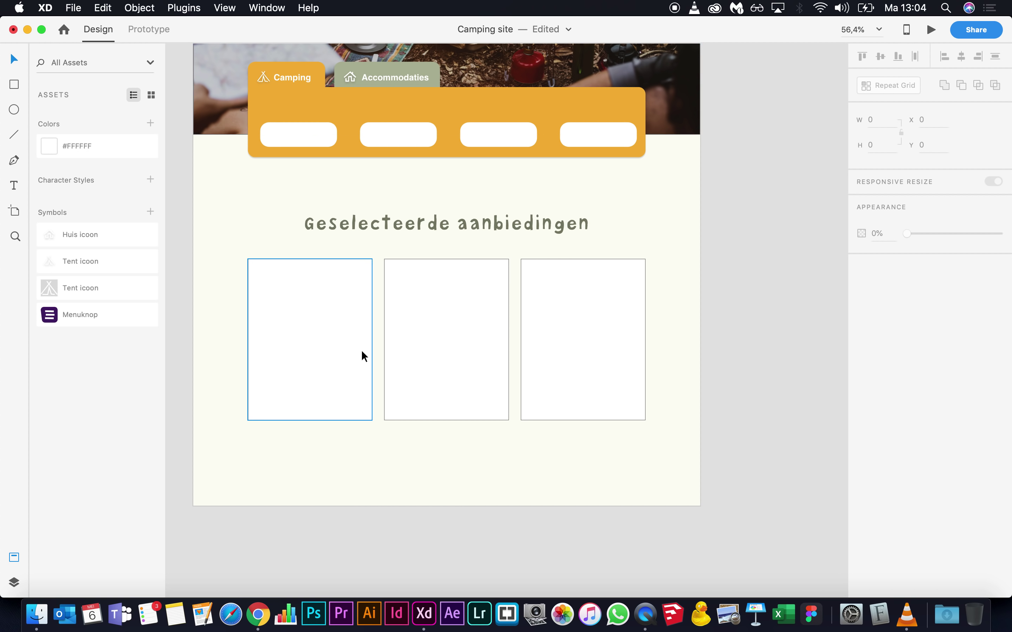
key(super+Tab)
scroll(362, 353, down, 2)
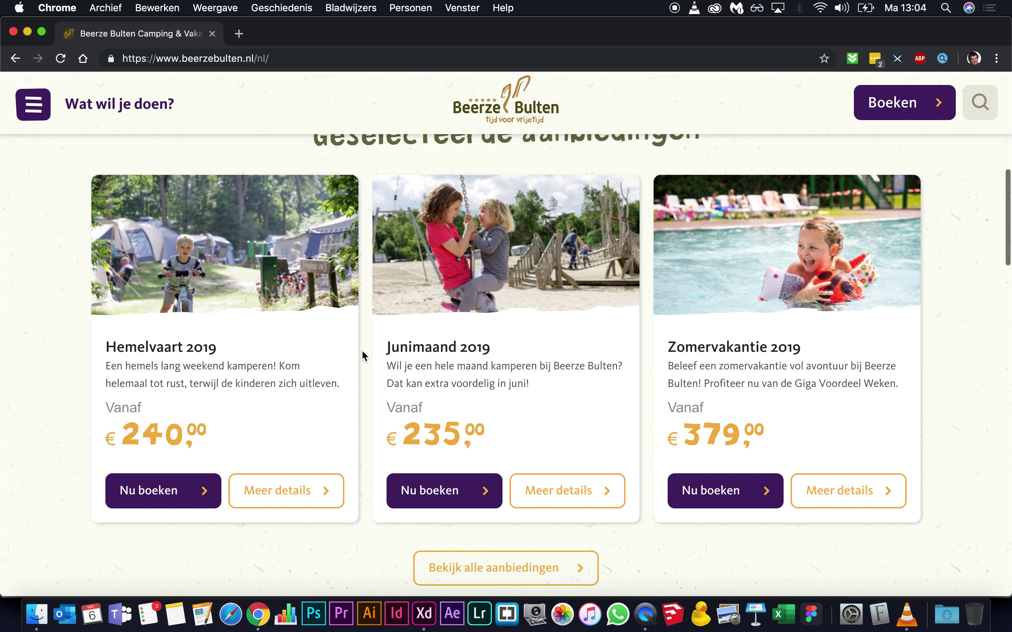
key(super+Tab)
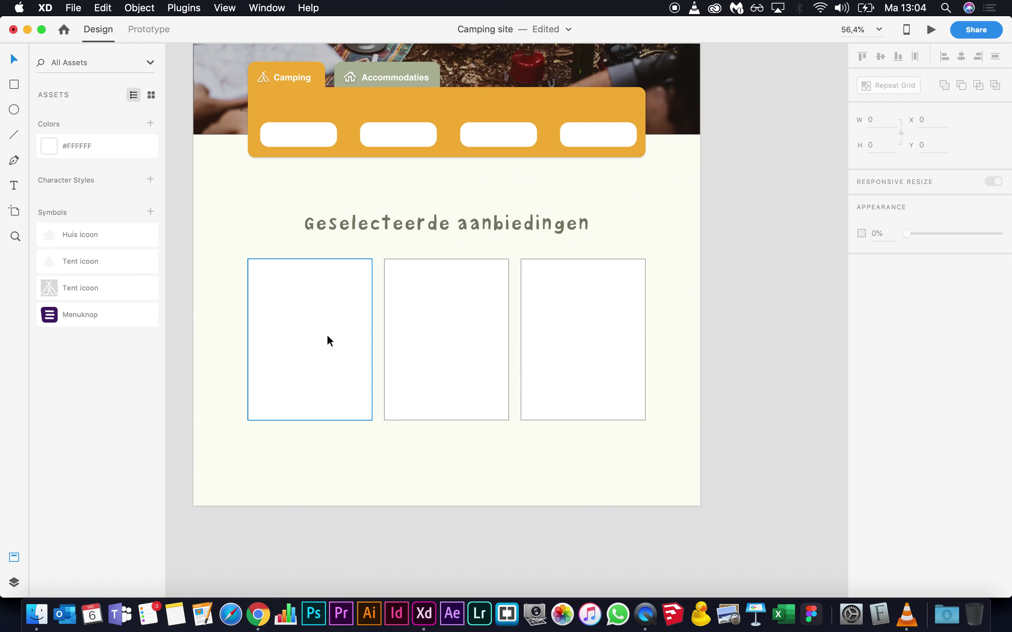
scroll(327, 337, up, 3)
key(super+Tab)
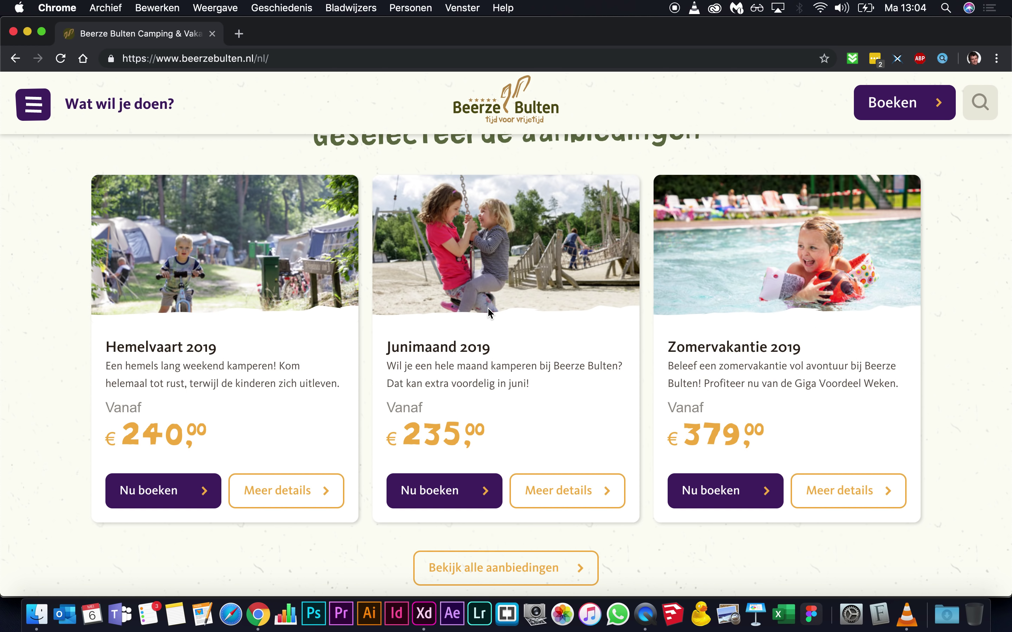
key(super+Tab)
Step: Delete the second and third card rectangles below the "Geselecteerde aanbiedingen" heading
drag(803, 317, 240, 326)
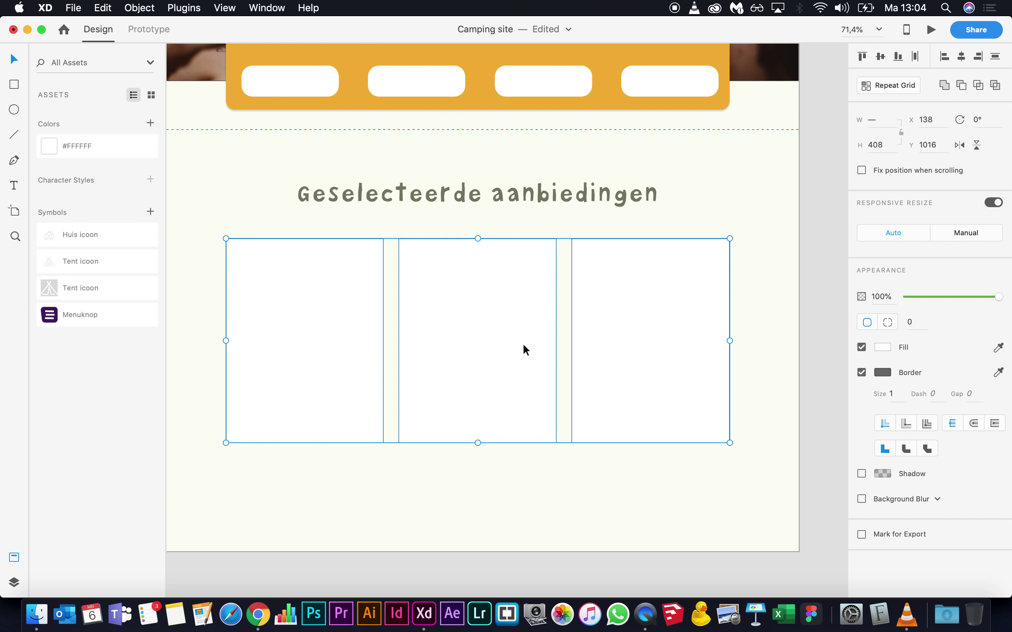
scroll(525, 349, left, 4)
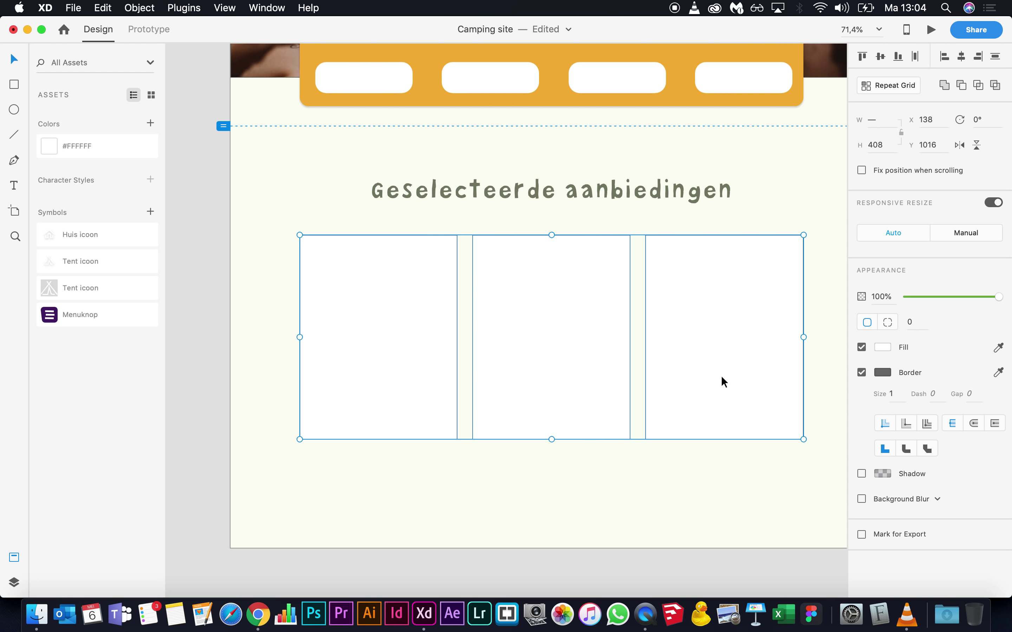
click(827, 335)
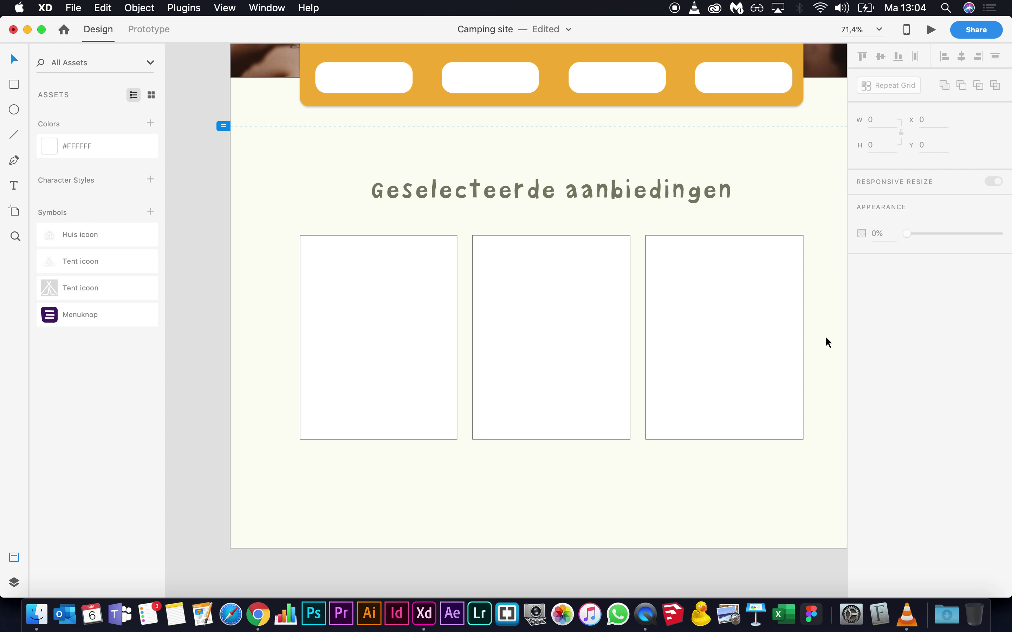
drag(825, 338, 574, 327)
key(Delete)
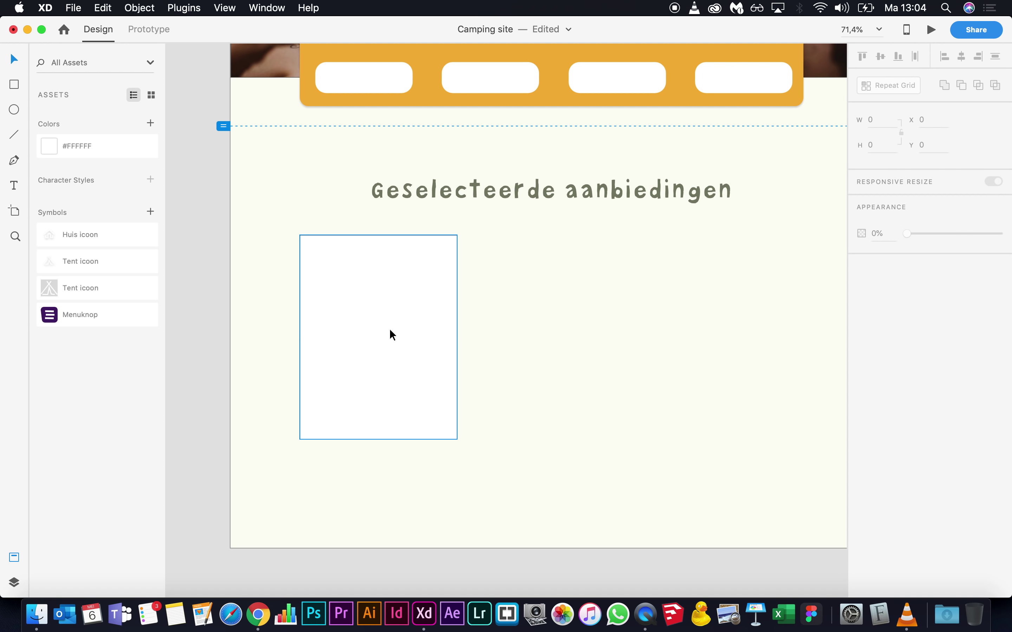
Step: Round the remaining card's corners to a radius of 9 and compare them with the website's offer cards
click(390, 330)
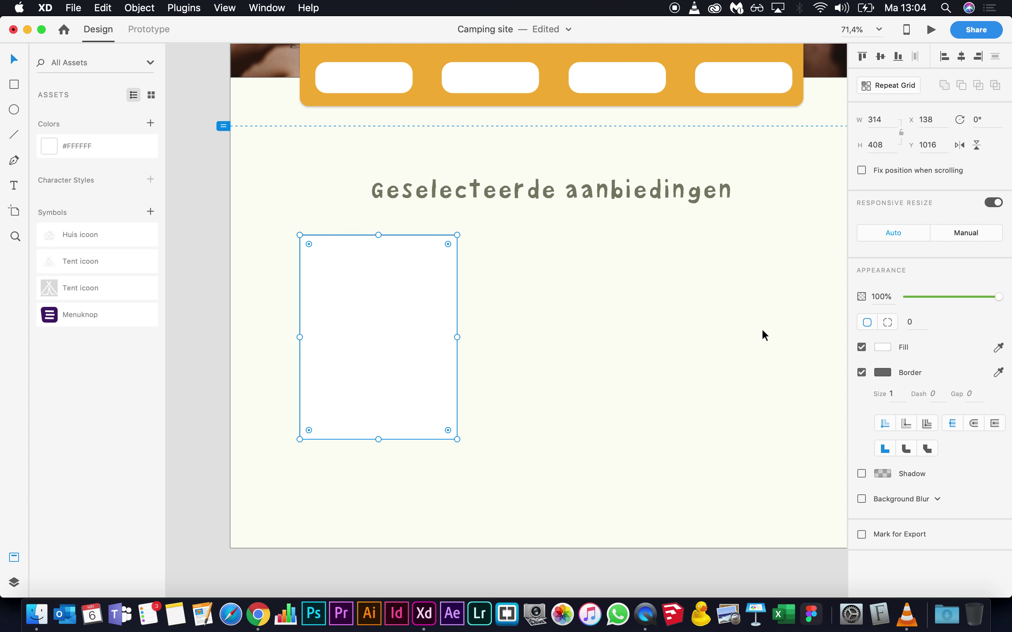
click(861, 373)
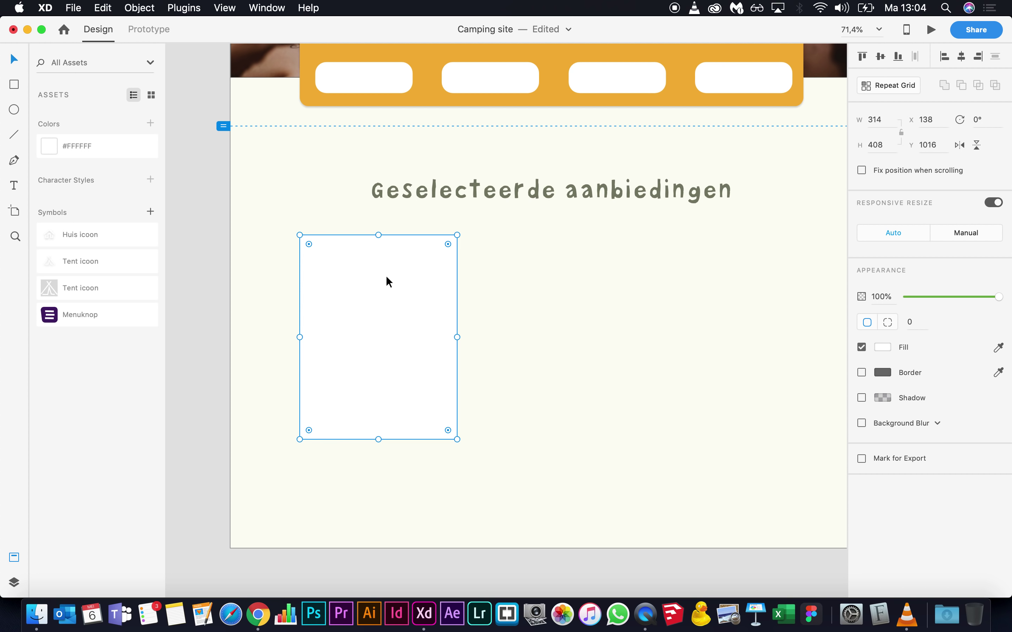
click(268, 267)
scroll(304, 248, up, 3)
scroll(304, 247, up, 2)
click(303, 250)
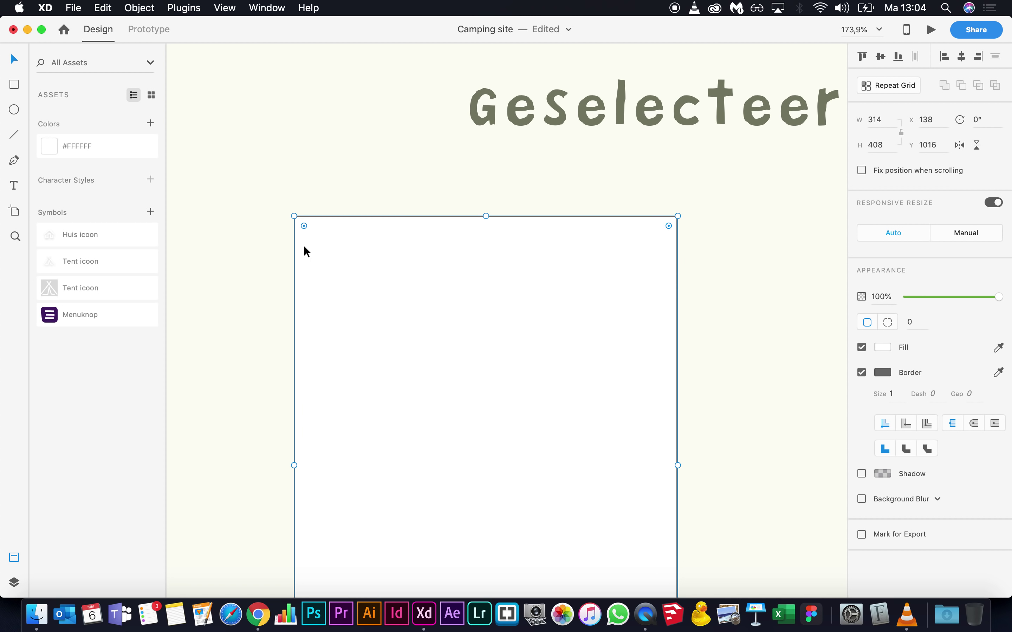
mouse_move(304, 226)
mouse_down()
mouse_move(315, 226)
mouse_move(304, 228)
mouse_up()
key(super+Tab)
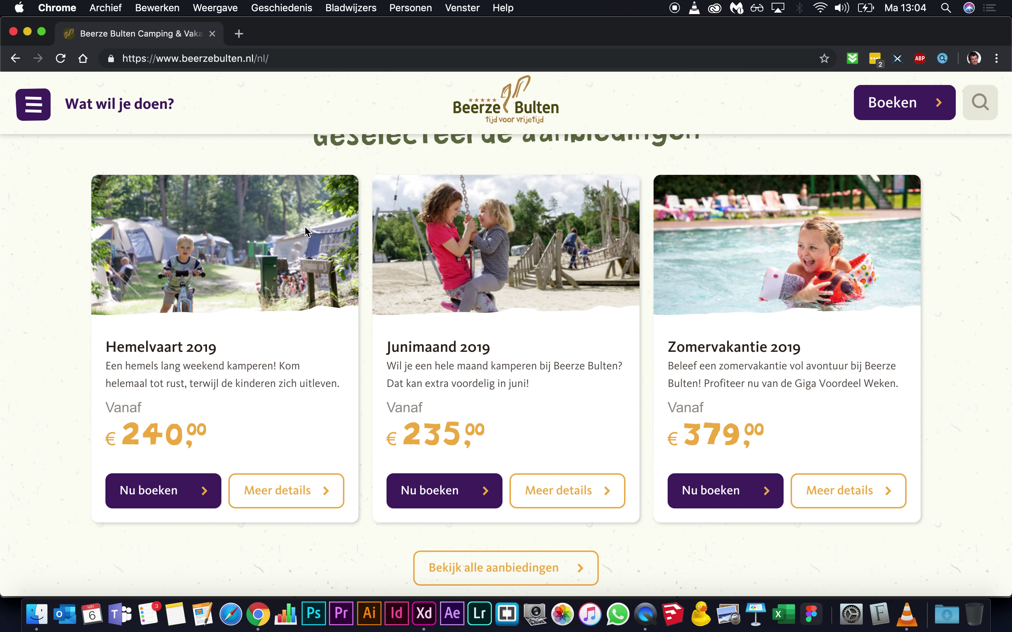
key(super+Tab)
click(253, 241)
click(398, 255)
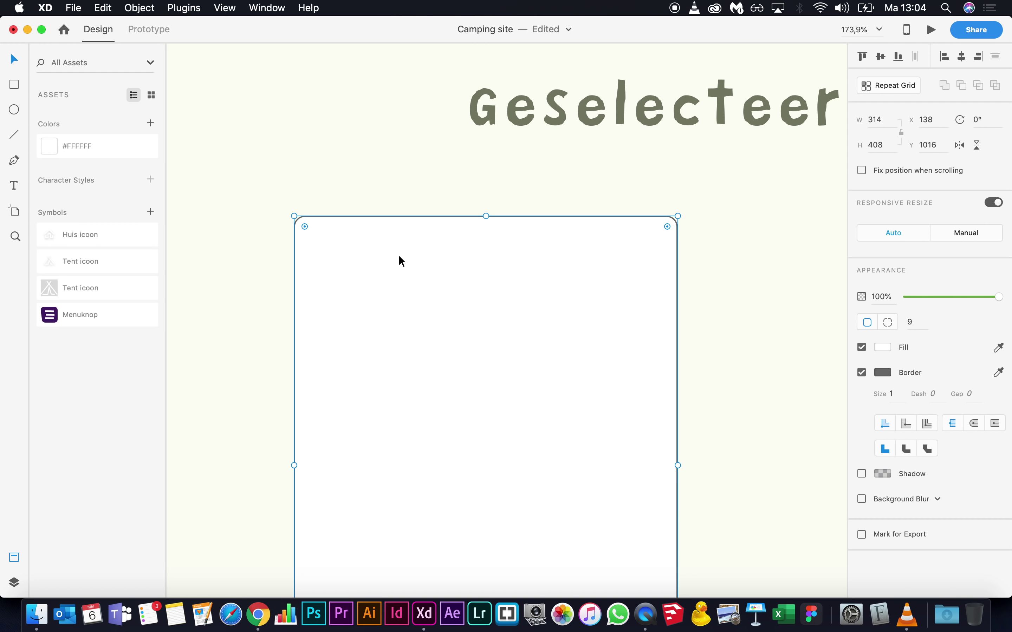
Step: Replace the card's border with a shadow with a blur of 10 and compare it with the website's cards
click(862, 372)
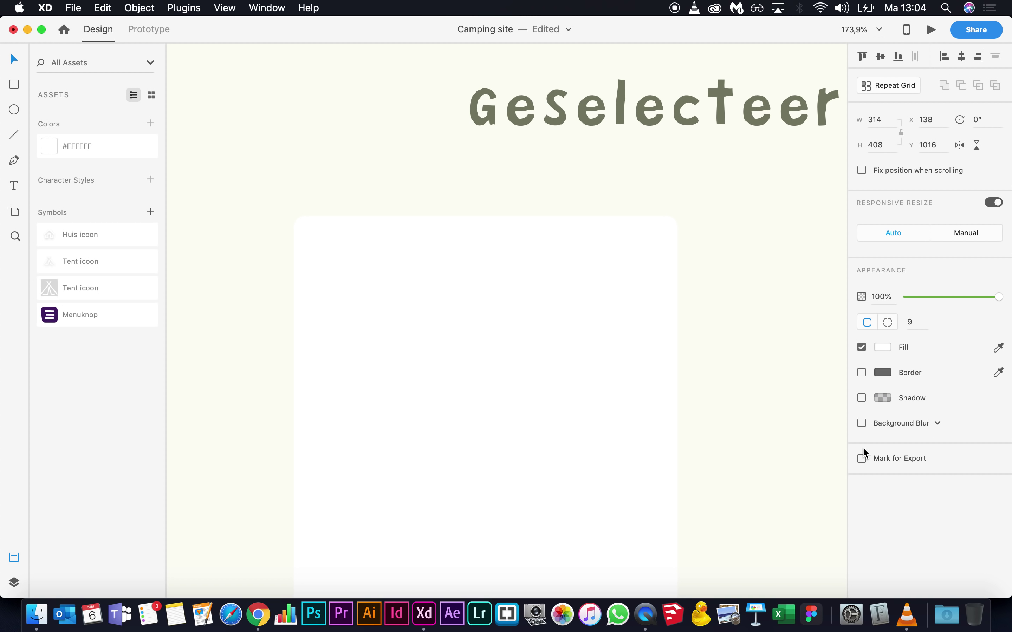
click(863, 397)
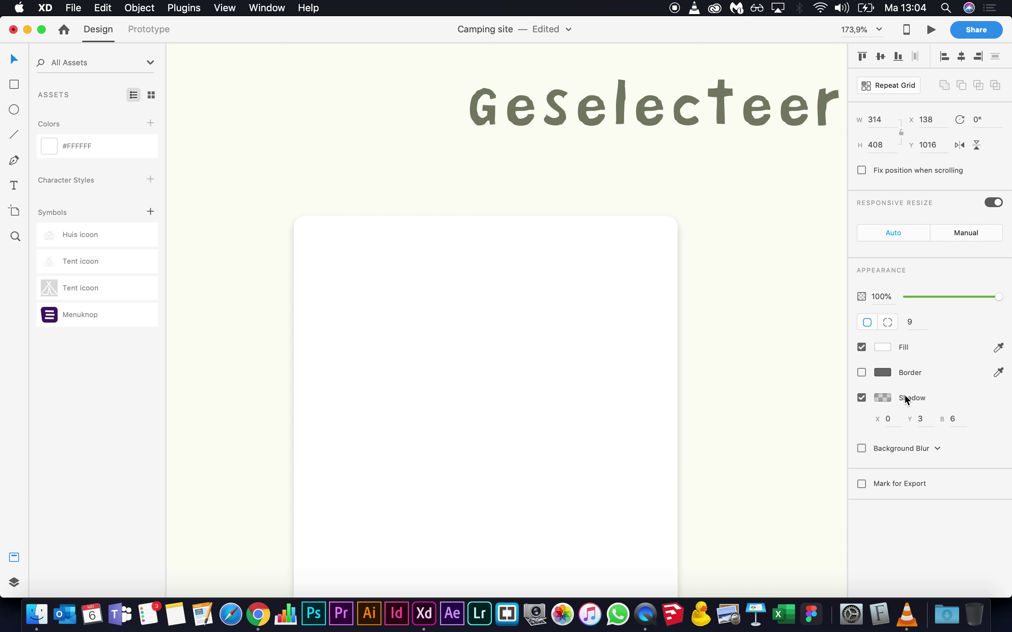
click(952, 419)
text(10)
key(Return)
click(731, 375)
scroll(731, 377, down, 5)
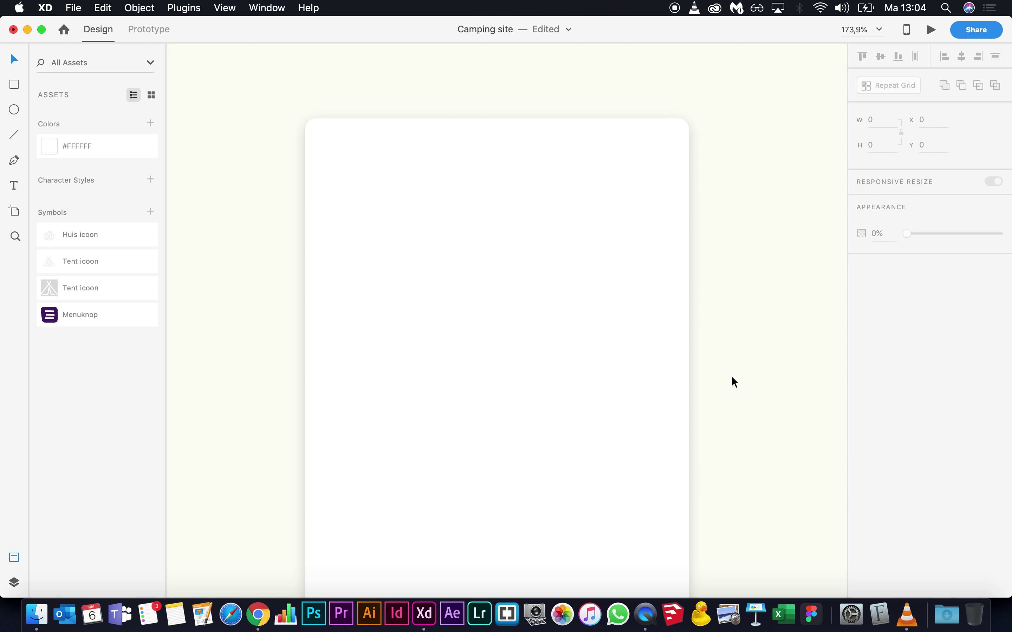
key(super+Tab)
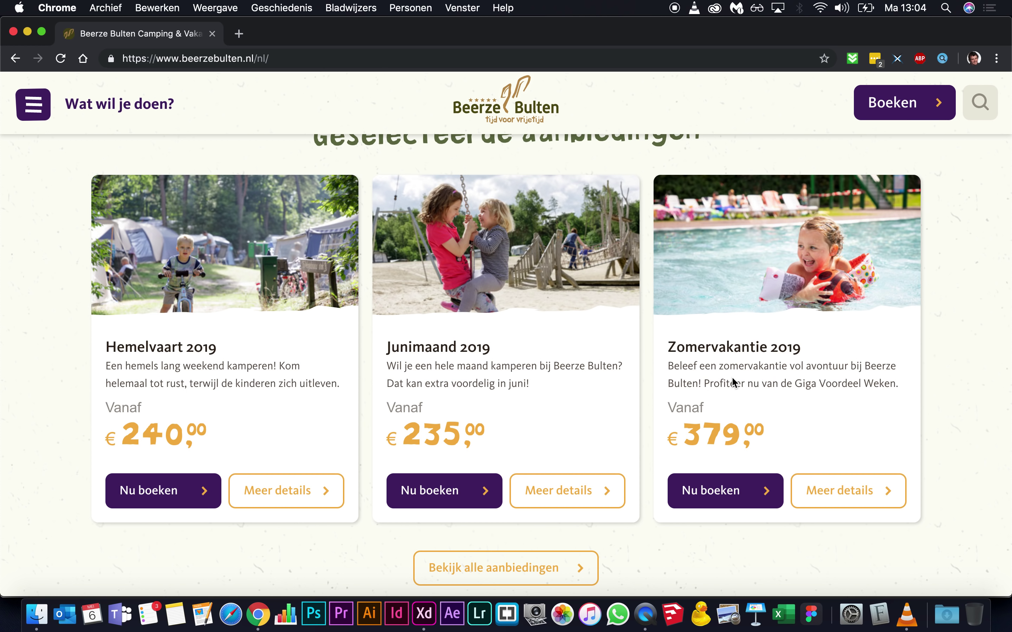
key(super+Tab)
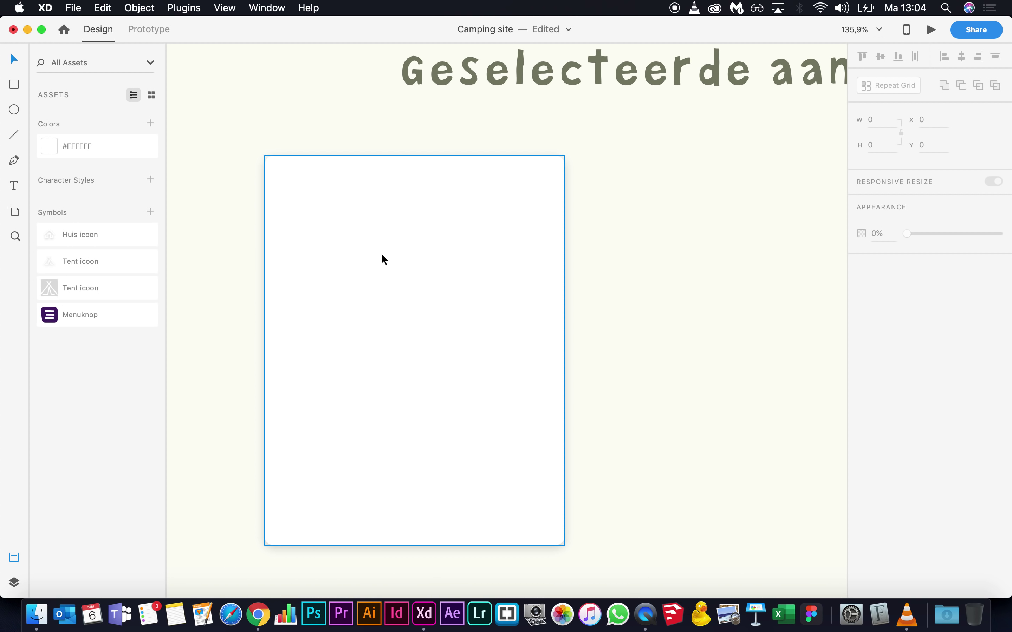
Step: Place a 162-high duplicate of the card over its upper part, with a border instead of a shadow
click(381, 254)
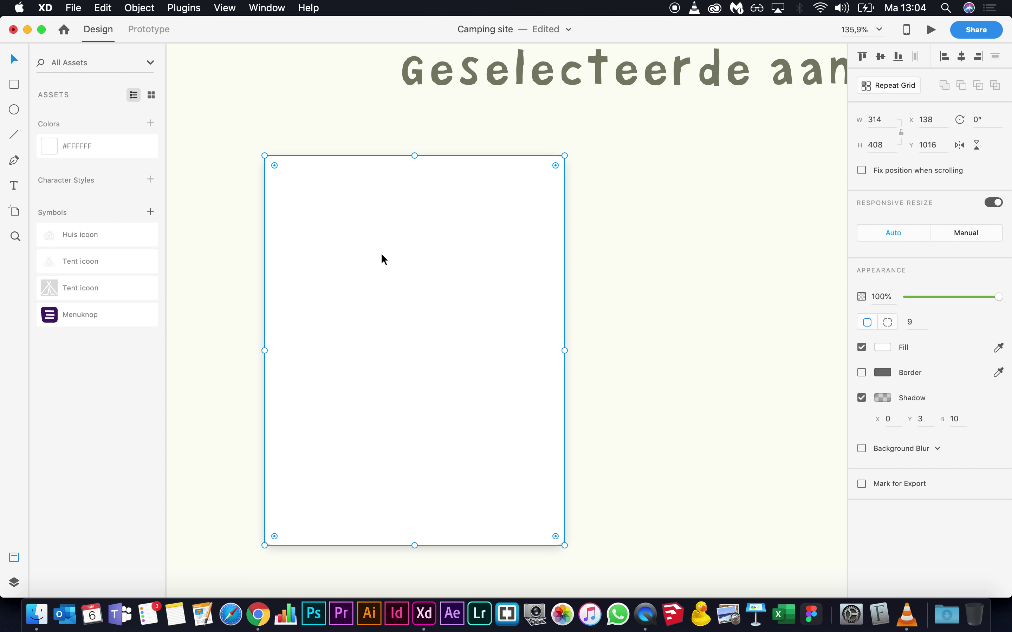
key(super+d)
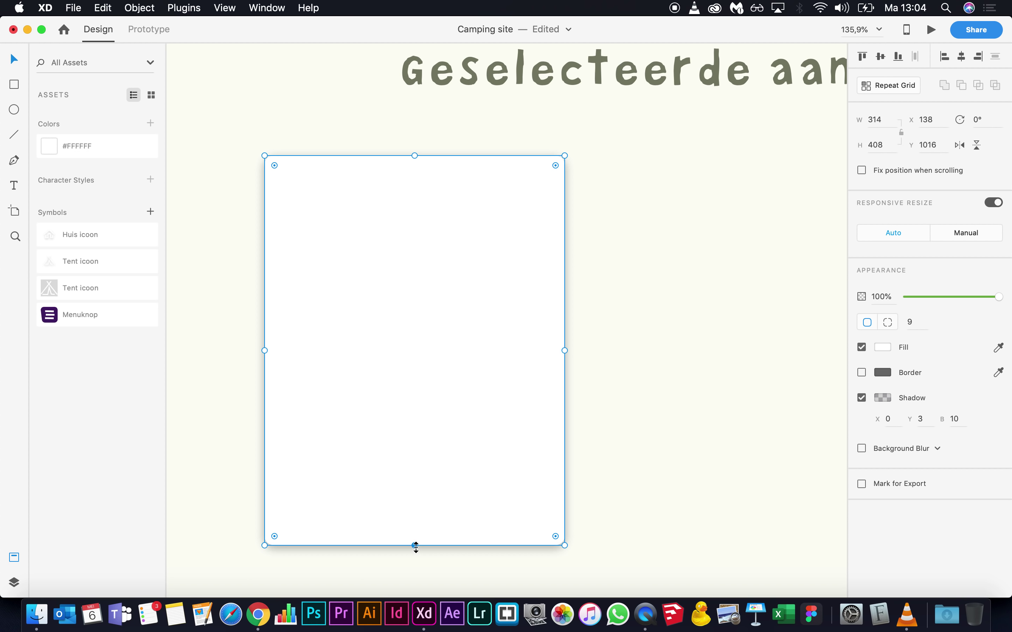
drag(415, 546, 396, 310)
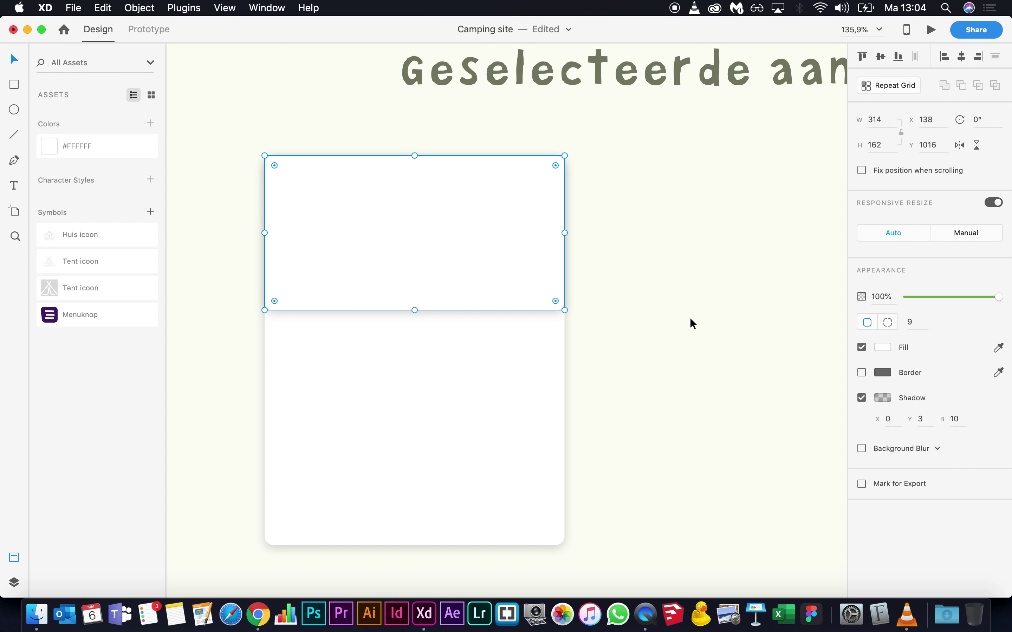
click(862, 399)
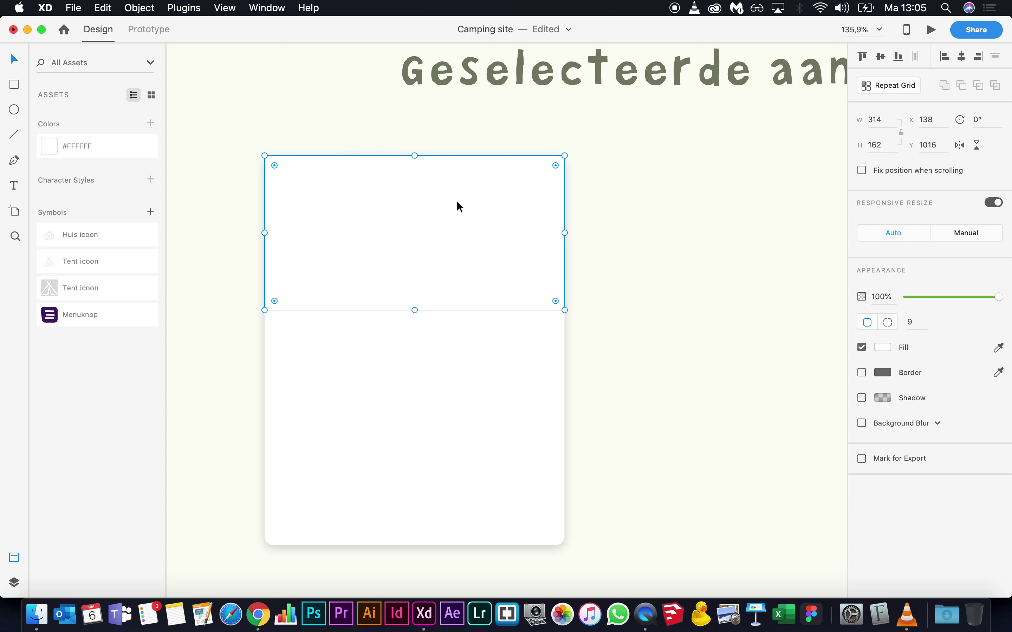
click(862, 373)
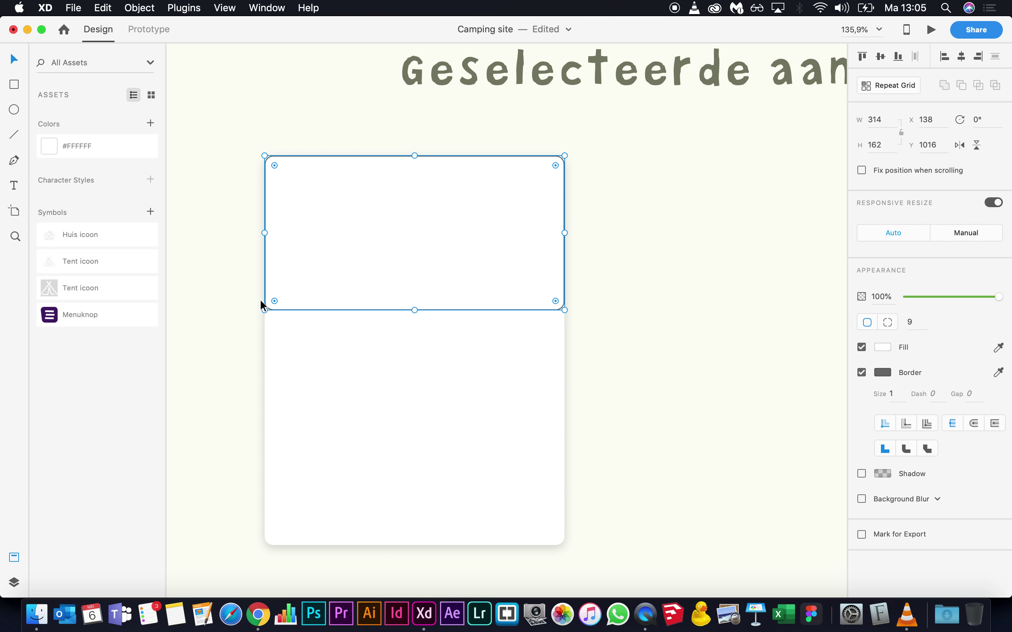
Step: Try to square off the corners of the shortened duplicate by reducing their radius to 0
scroll(569, 302, up, 5)
scroll(569, 300, up, 5)
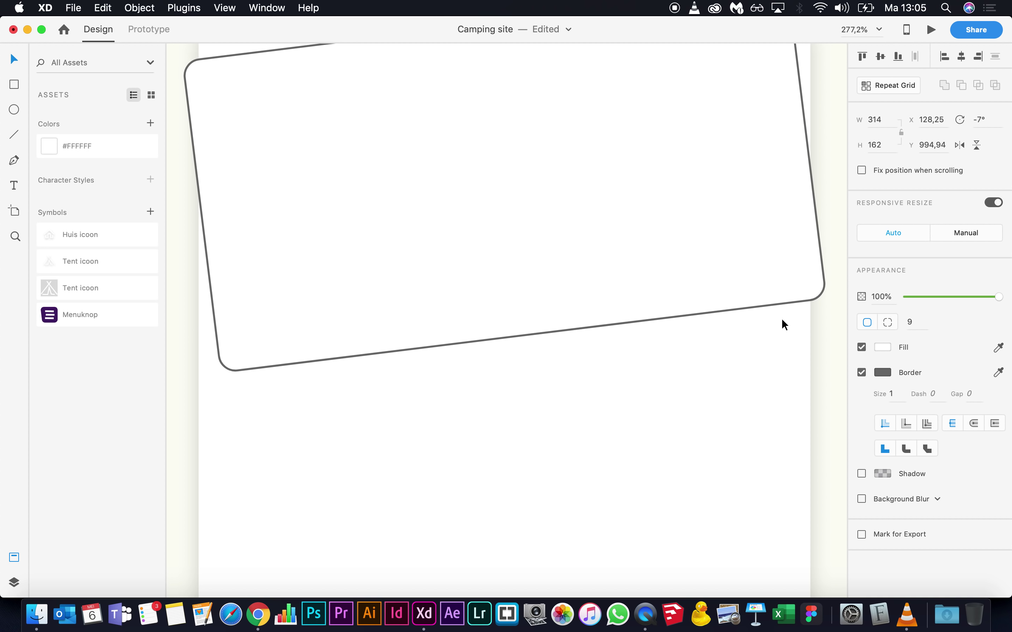
key(super+z)
scroll(753, 338, right, 3)
scroll(752, 339, up, 2)
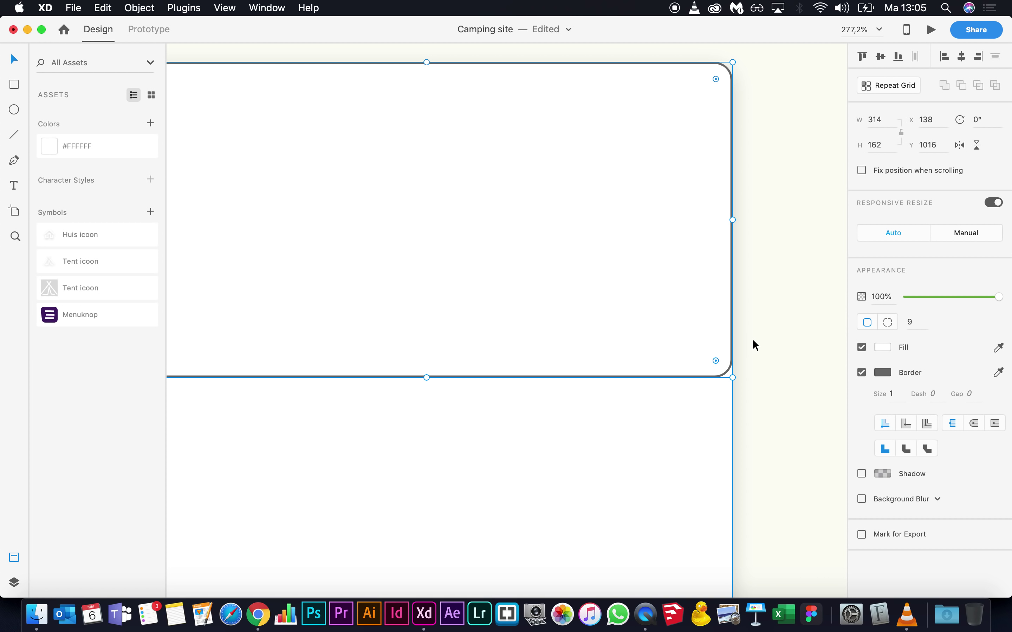
drag(716, 362, 778, 387)
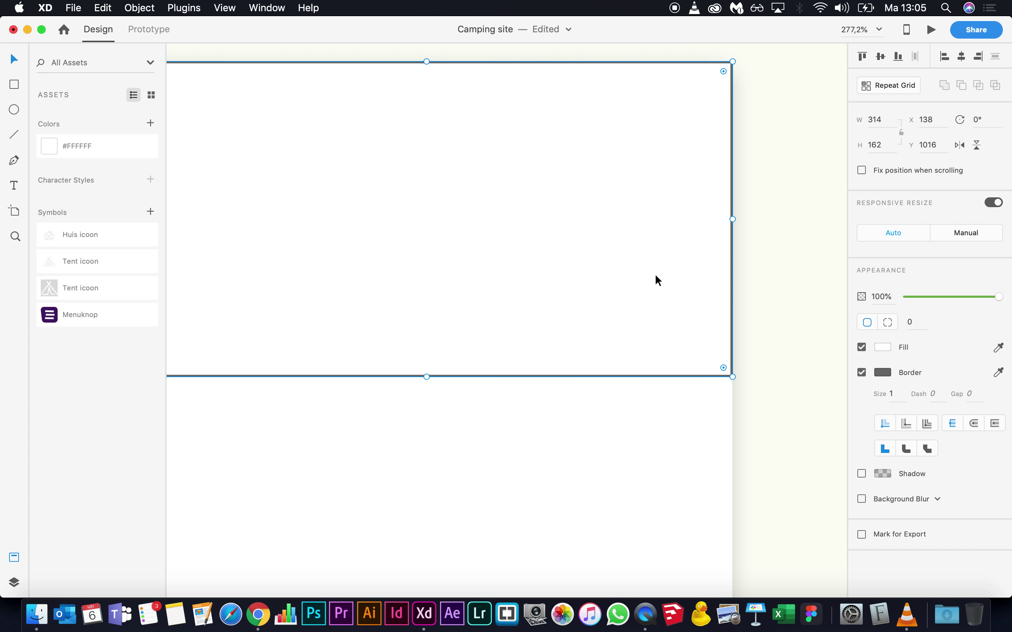
key(super+z)
click(759, 258)
click(715, 352)
double_click(718, 358)
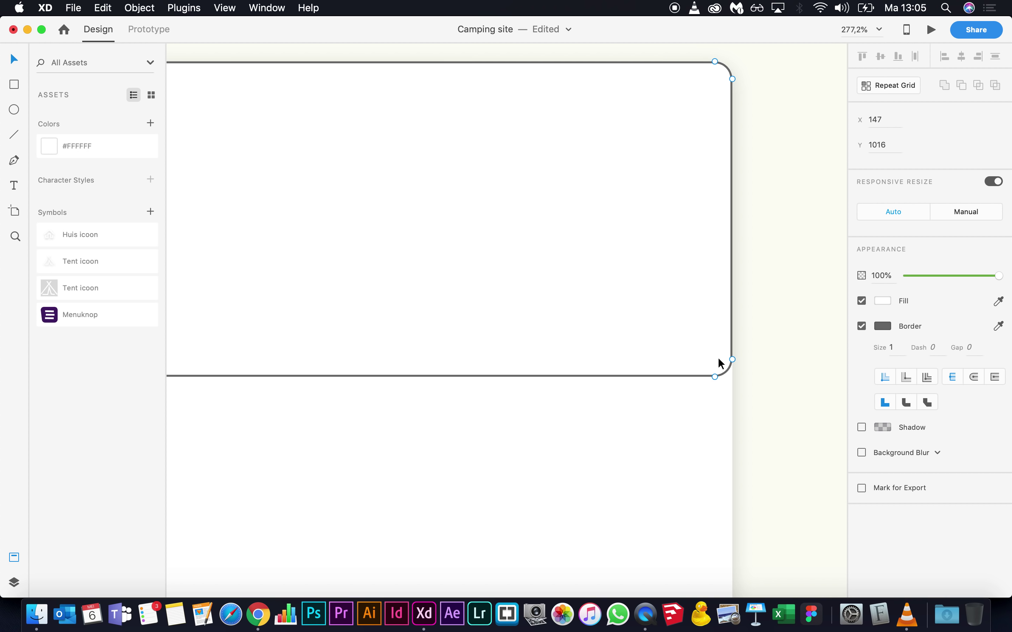
key(Escape)
Step: Square off the two lower corners of the shortened duplicate to radius 0, keeping the upper corners at 9
key(alt)
drag(716, 361, 726, 367)
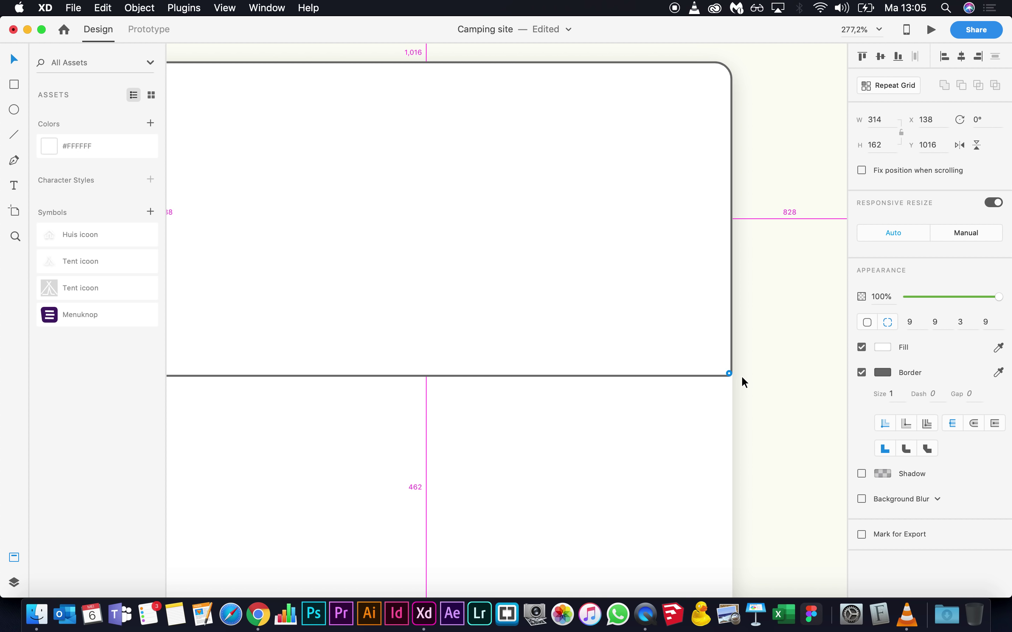
drag(750, 385, 750, 384)
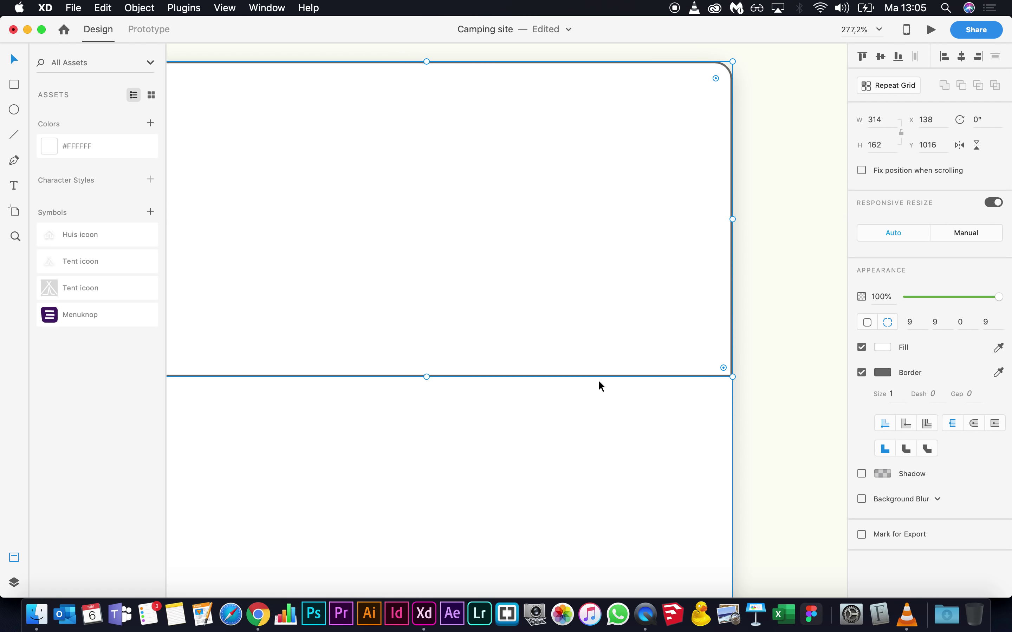
scroll(598, 380, left, 8)
drag(358, 353, 322, 389)
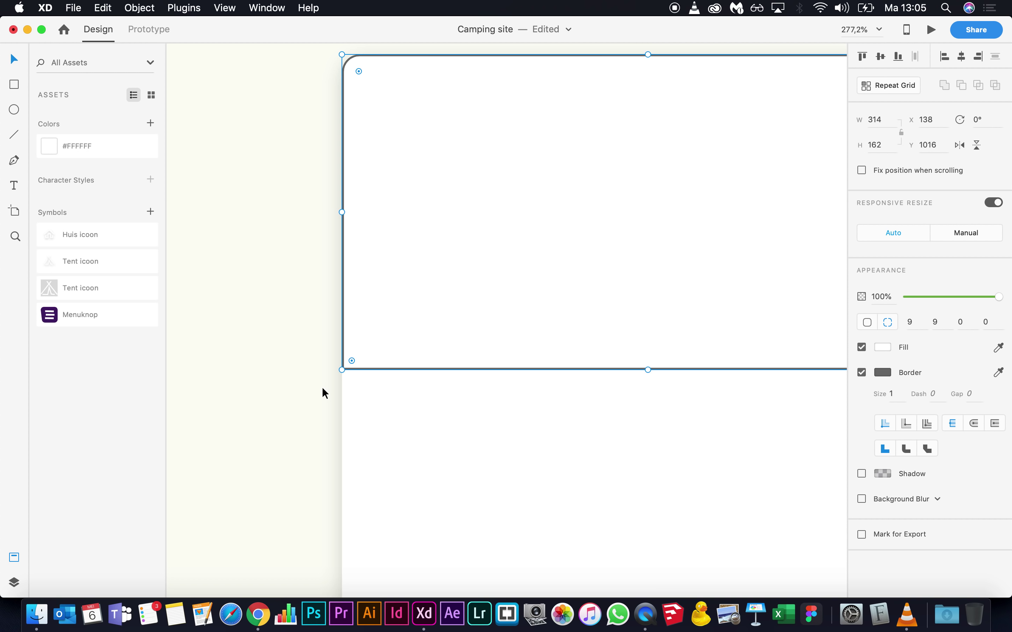
Step: Remove the border from the shortened duplicate over the card's upper part
click(862, 373)
scroll(581, 405, down, 5)
click(601, 360)
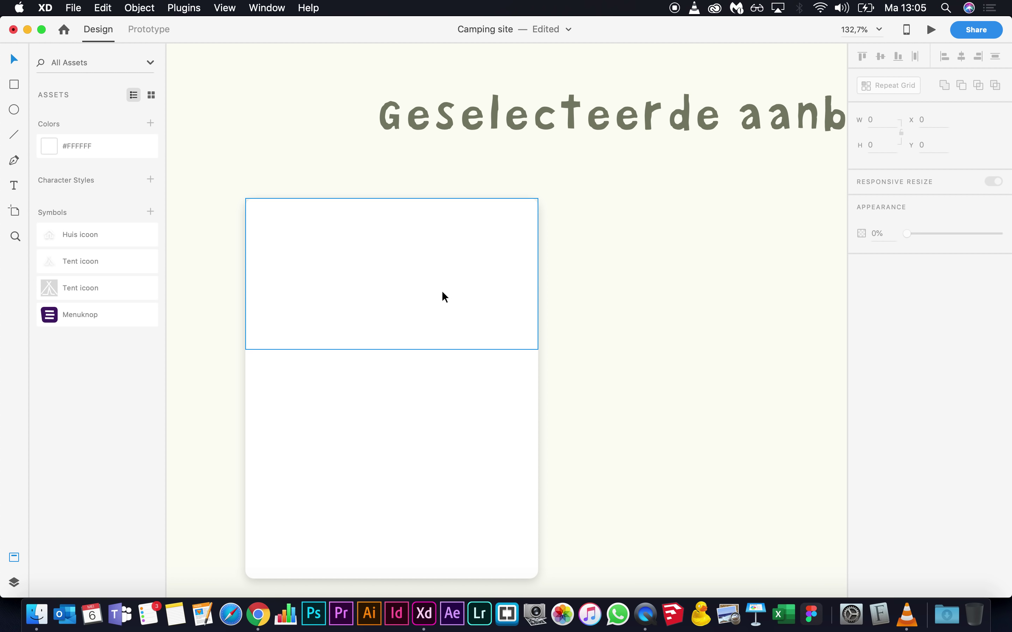
Step: Fill the card's upper area with the campfire photo from Finder and compare it with the website's offer cards
click(443, 295)
key(super+Tab)
key(super+Tab)
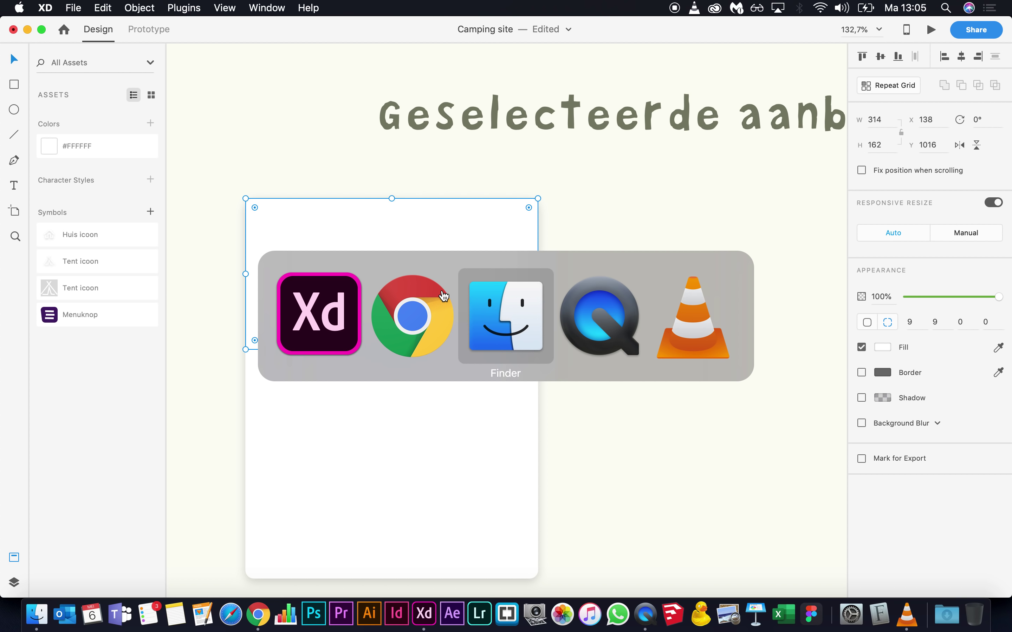
drag(658, 105, 355, 274)
key(super+Tab)
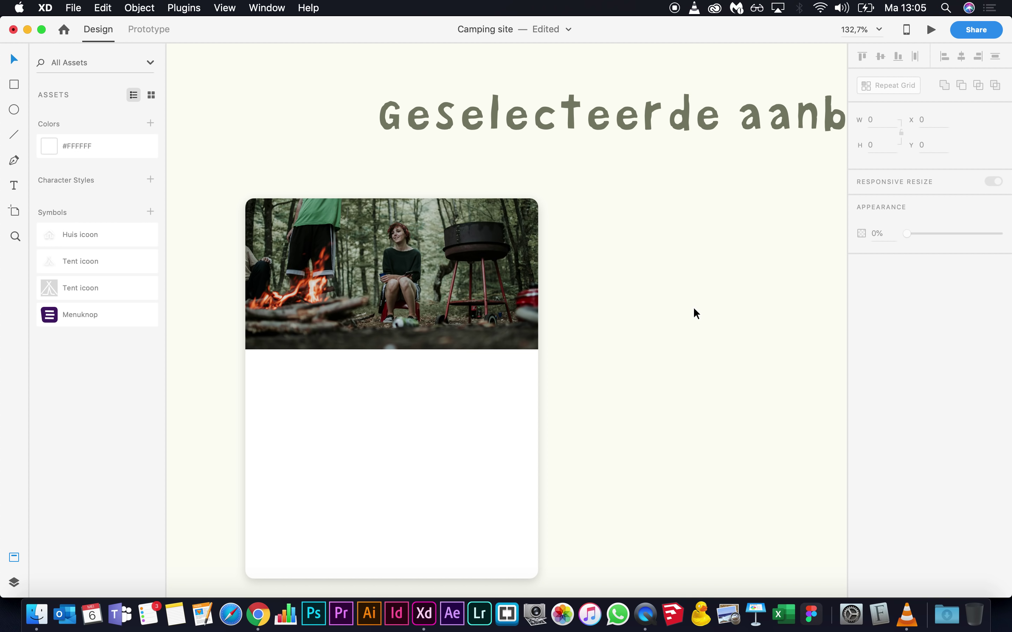
key(super+Tab)
key(super+Tab)
key(Tab)
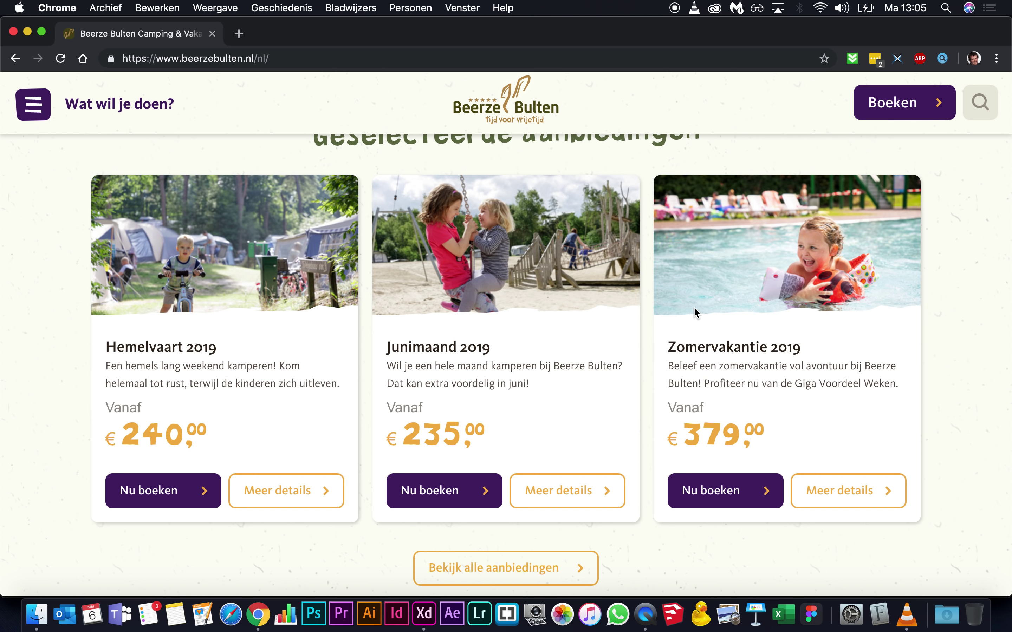
key(super+Tab)
key(Tab)
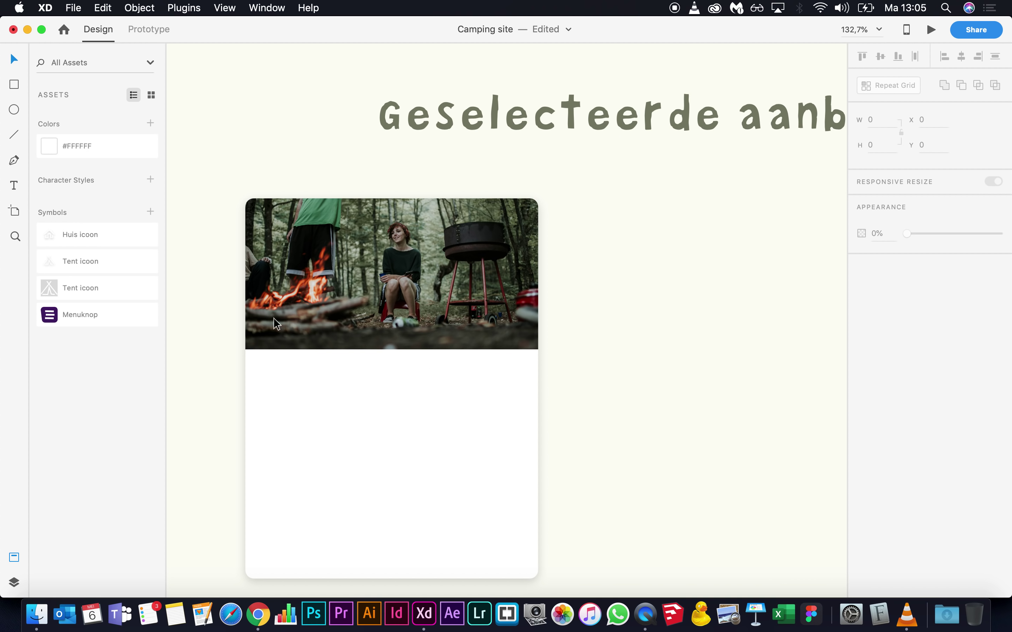
Step: Copy the "Camping" tab label and place the copy just below the photo in the offer card
scroll(379, 245, up, 10)
click(270, 134)
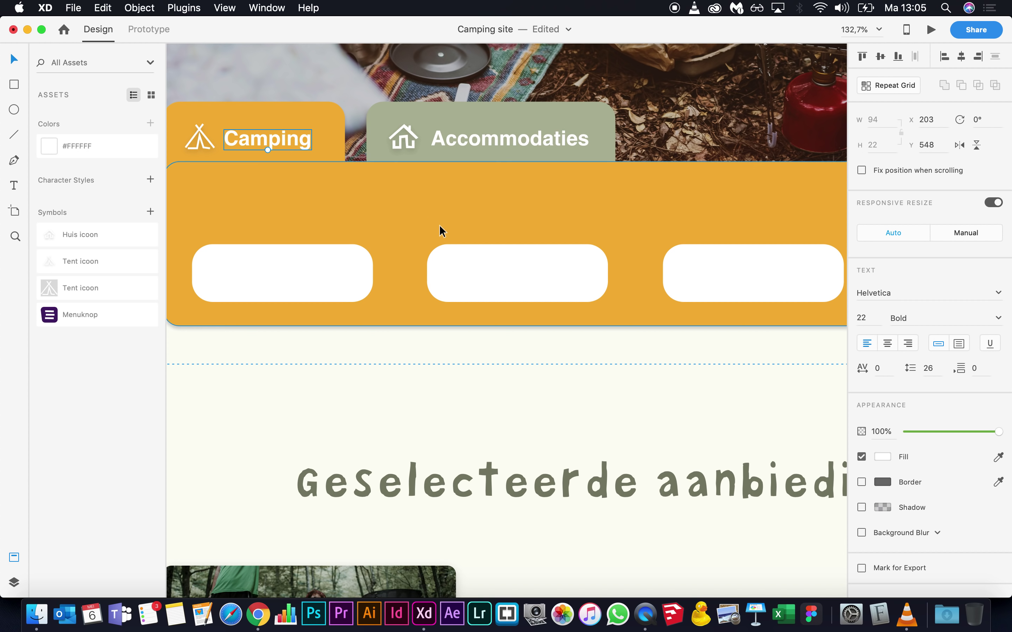
scroll(439, 225, down, 10)
click(223, 391)
key(super+v)
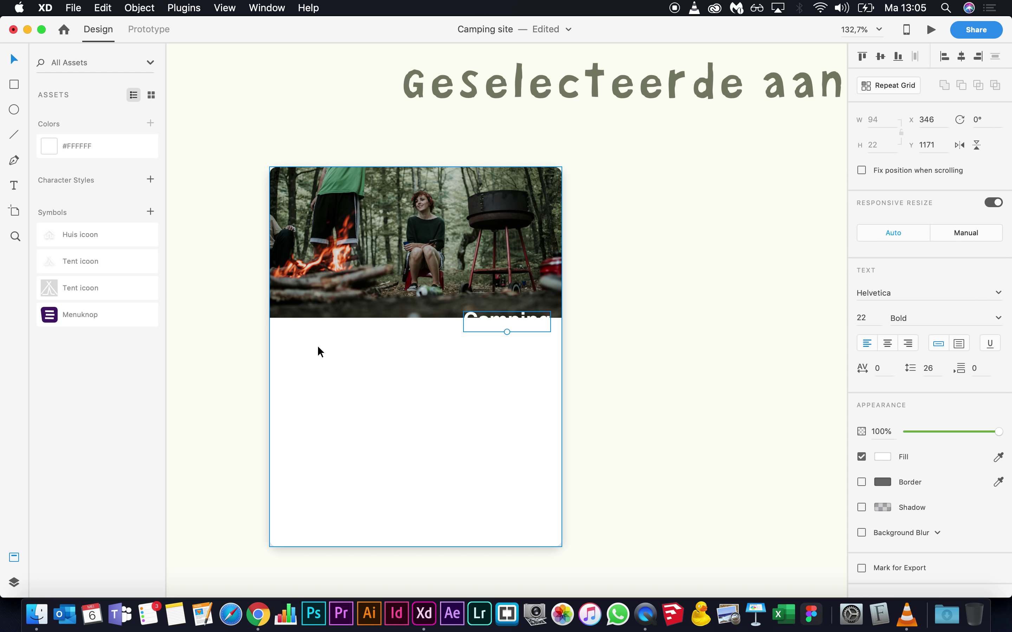
drag(501, 325, 327, 354)
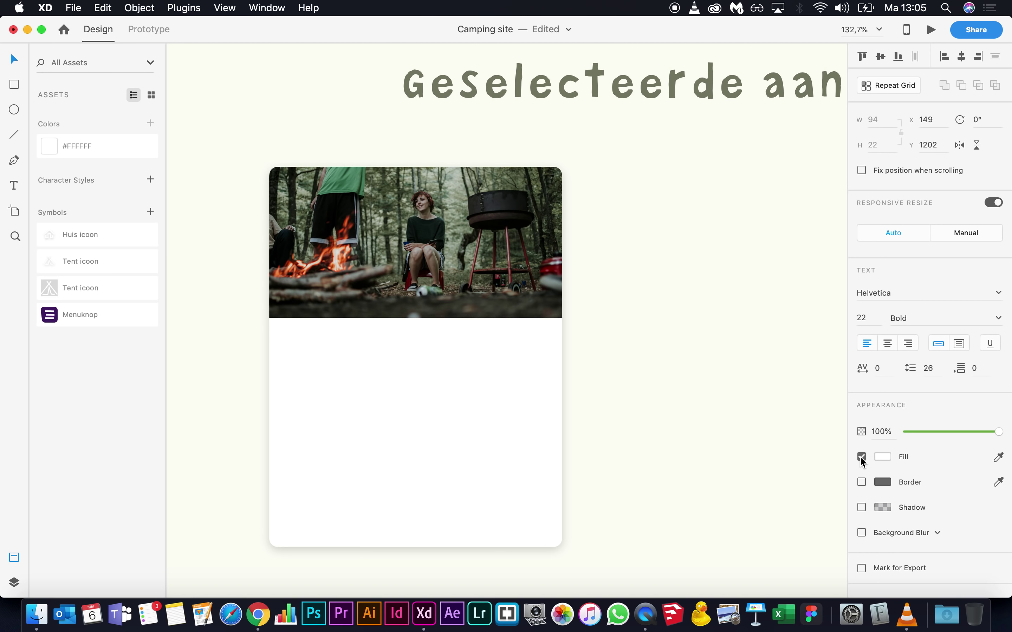
Step: Set the copied label's fill to black (#000000) and position it at about X 160, Y 1198
click(878, 458)
drag(796, 488, 823, 488)
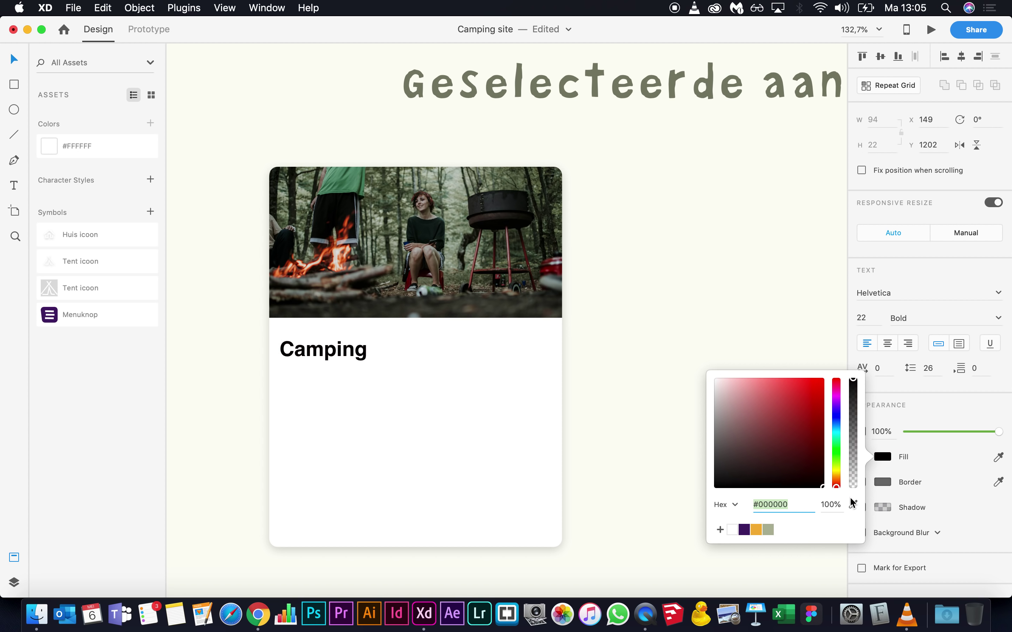
click(590, 377)
drag(337, 351, 348, 349)
Step: Examine the titles of the offer cards under "Geselecteerde aanbiedingen" on the Beerze Bulten website
key(super+Tab)
scroll(347, 350, up, 7)
scroll(347, 350, down, 2)
scroll(347, 349, down, 4)
scroll(152, 437, up, 5)
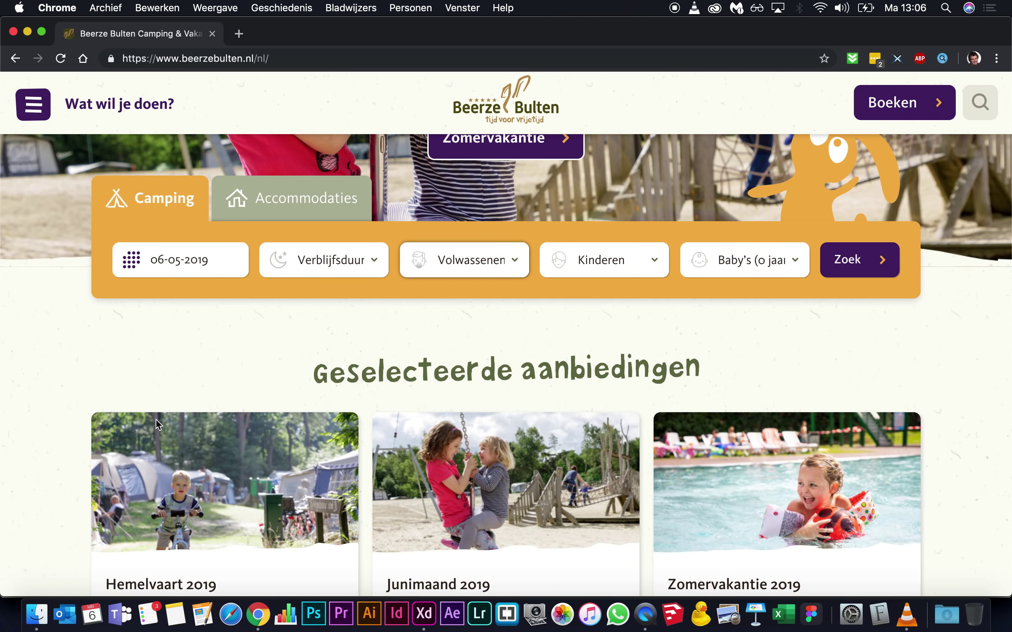
scroll(175, 279, down, 5)
key(super+Tab)
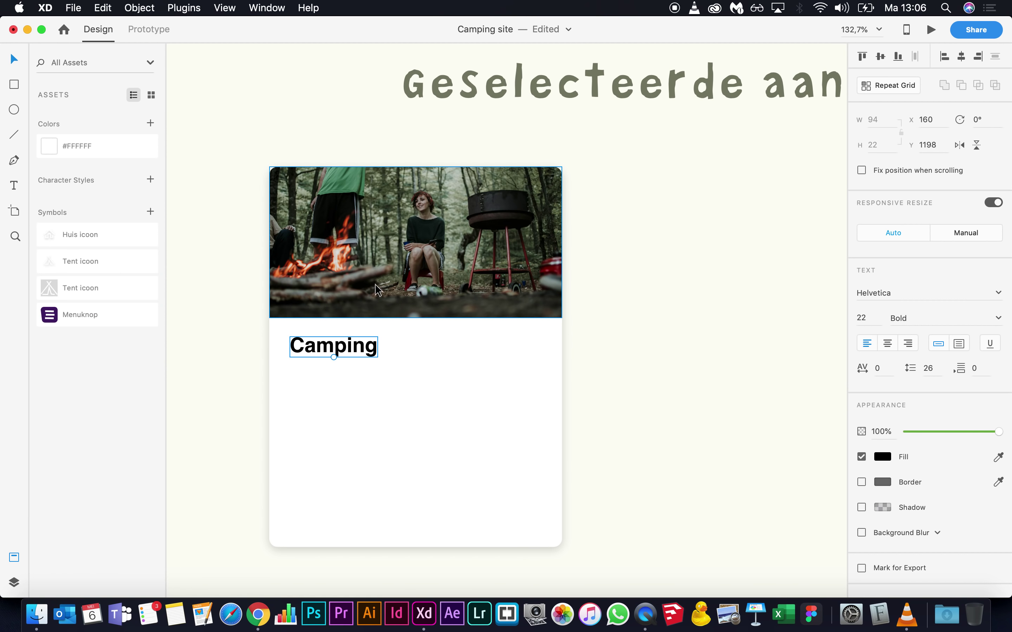
key(super+Tab)
key(super+Tab)
Step: Change the card's title text to "Hemelvaart 2019"
double_click(348, 349)
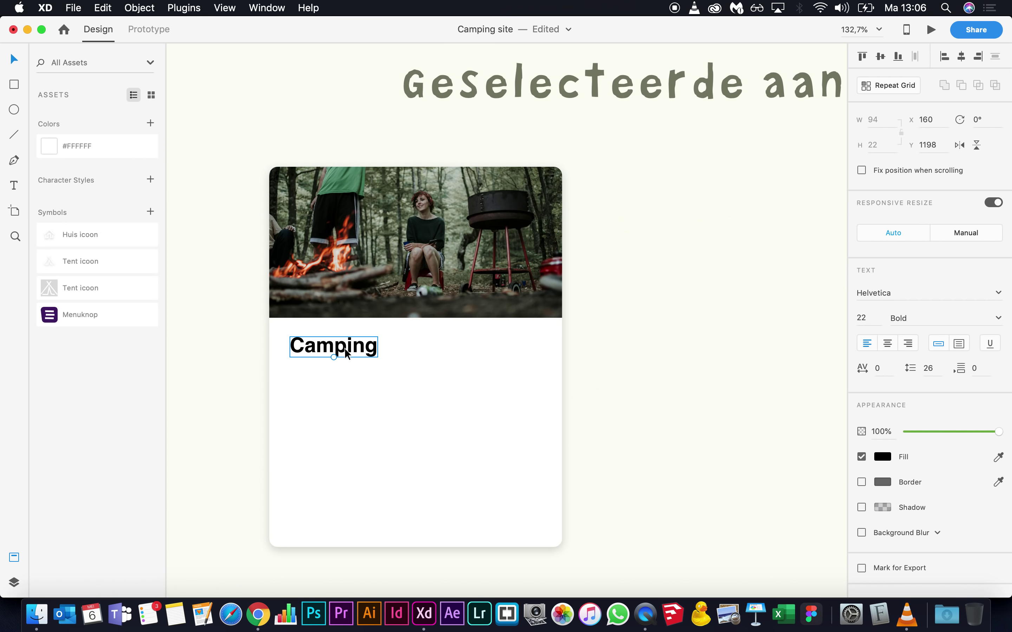
text(Hemelva)
key(BackSpace)
key(BackSpace)
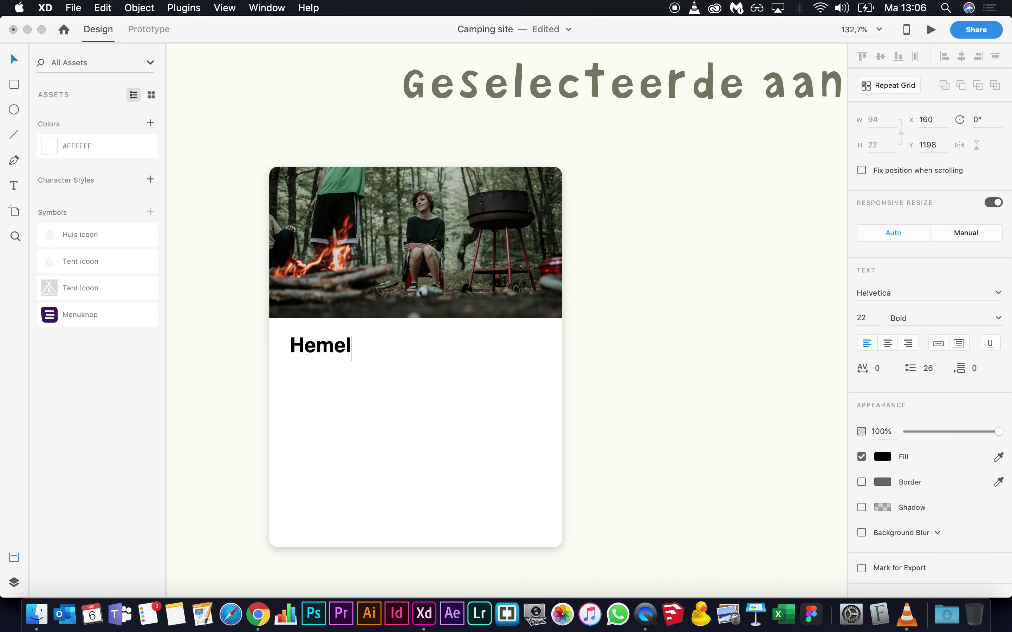
text(vaart 2019)
key(Escape)
Step: Duplicate the card title directly below itself at Y 1231 and style the copy as size 16 Light text
key(super+Tab)
key(super+Tab)
drag(325, 348, 325, 375)
key(super+shift+comma)
key(super+shift+comma)
key(super+shift+comma)
key(super+shift+comma)
key(super+shift+comma)
key(super+shift+comma)
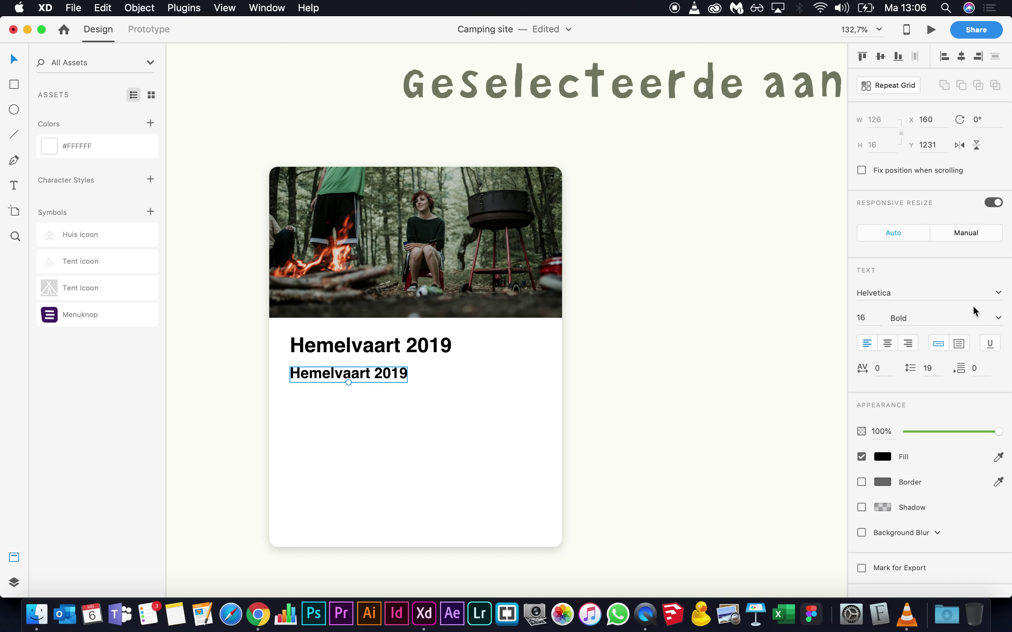
click(998, 320)
click(933, 361)
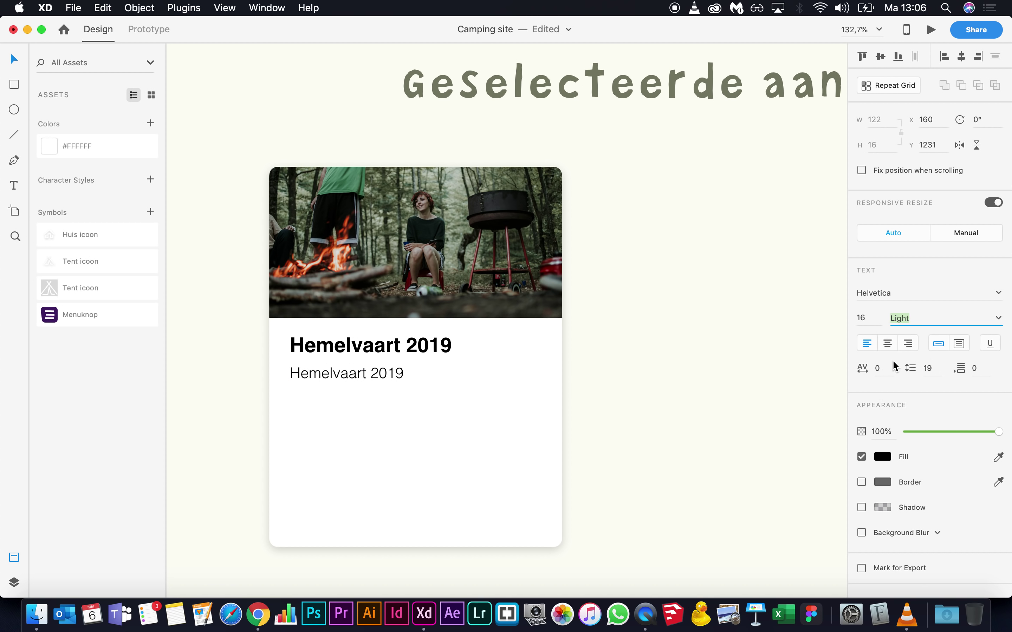
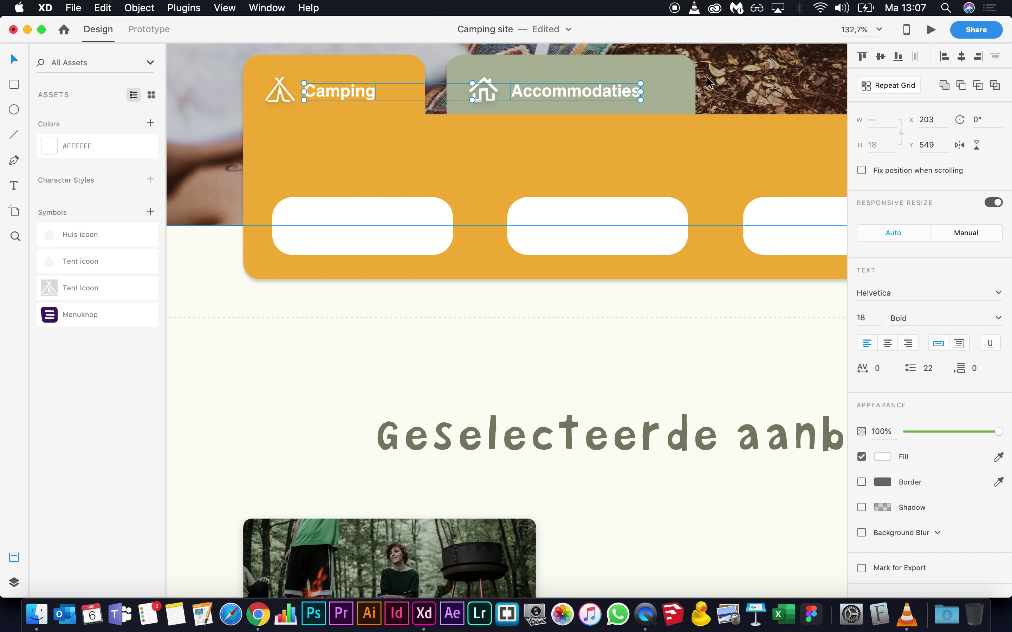
Step: Narrow the green "Accommodaties" tab from its right edge so it ends closer to the label
drag(695, 136, 664, 136)
shift+click(379, 74)
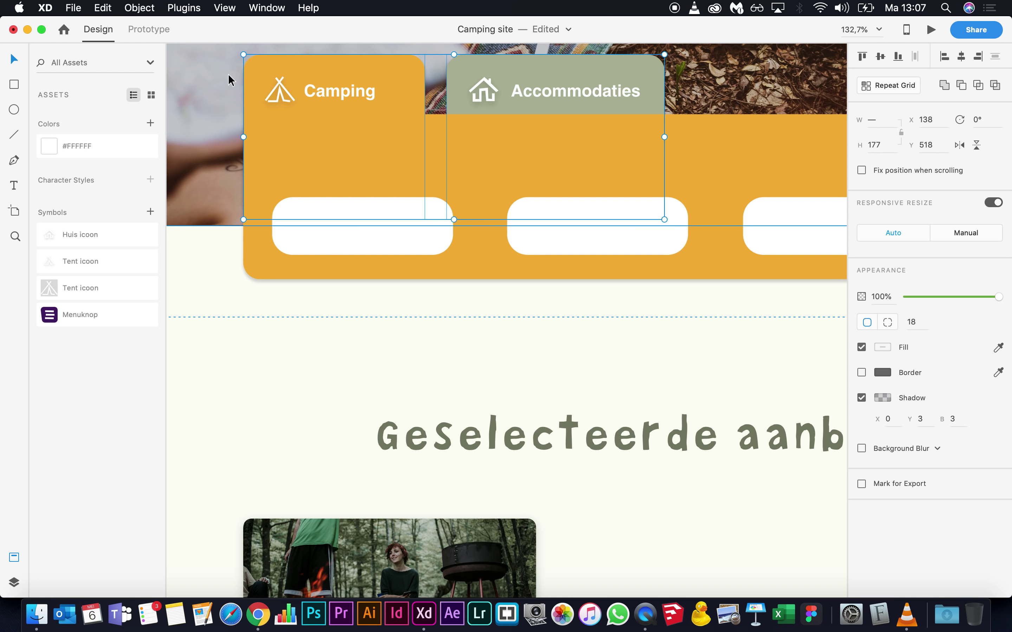
click(309, 296)
scroll(309, 295, down, 10)
scroll(309, 297, down, 3)
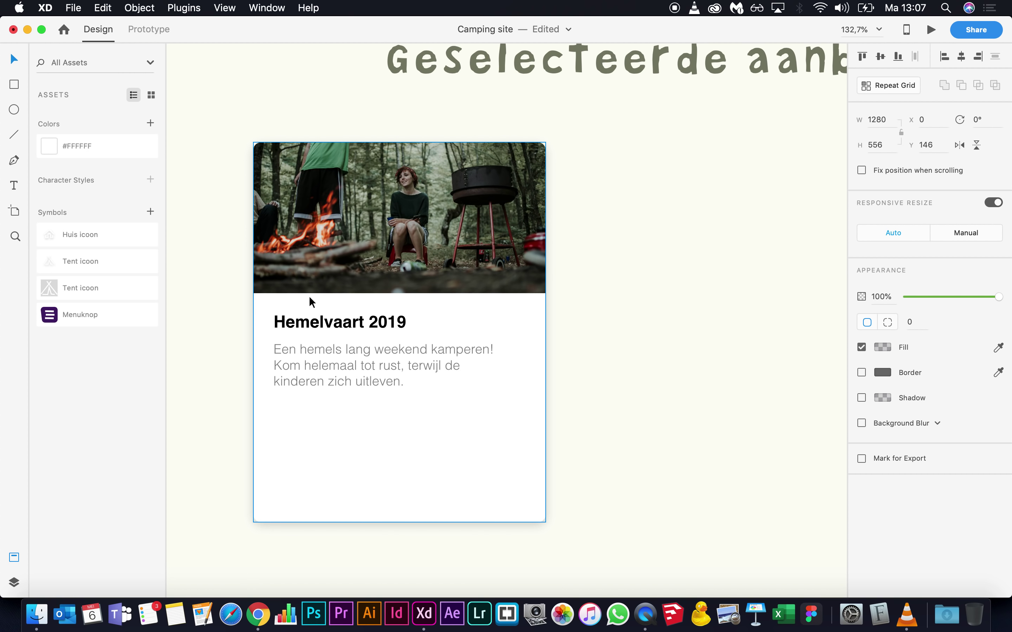
Step: Duplicate the card title below the description at Y 1303, change the copy to "Vanaf" and set its size to 16
key(super+Tab)
key(super+Tab)
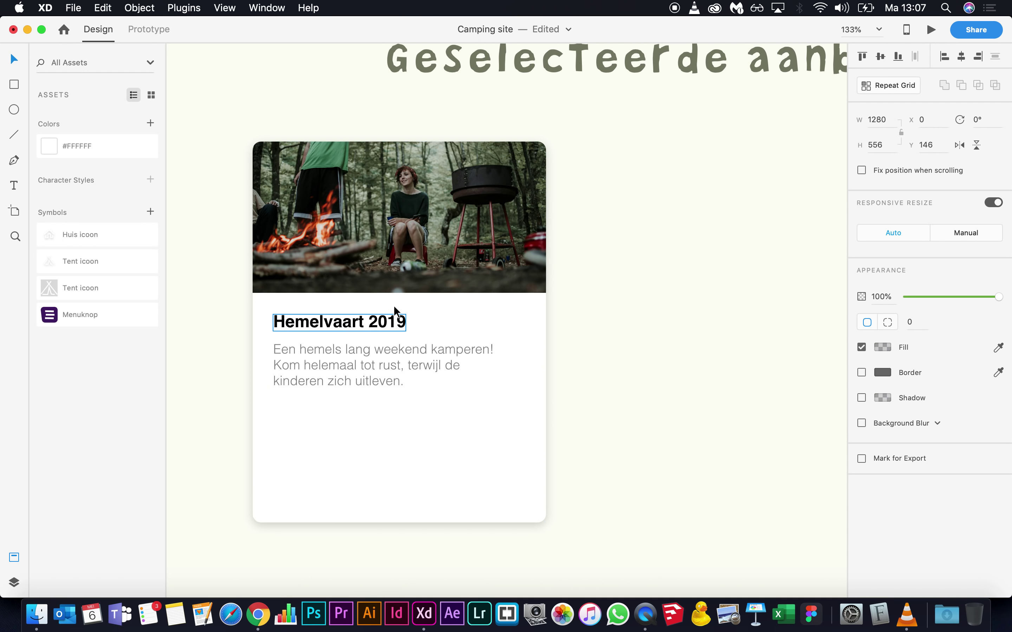
drag(294, 320, 298, 420)
double_click(297, 418)
text(Vanaf)
key(super+a)
key(super+shift+comma)
key(super+shift+comma)
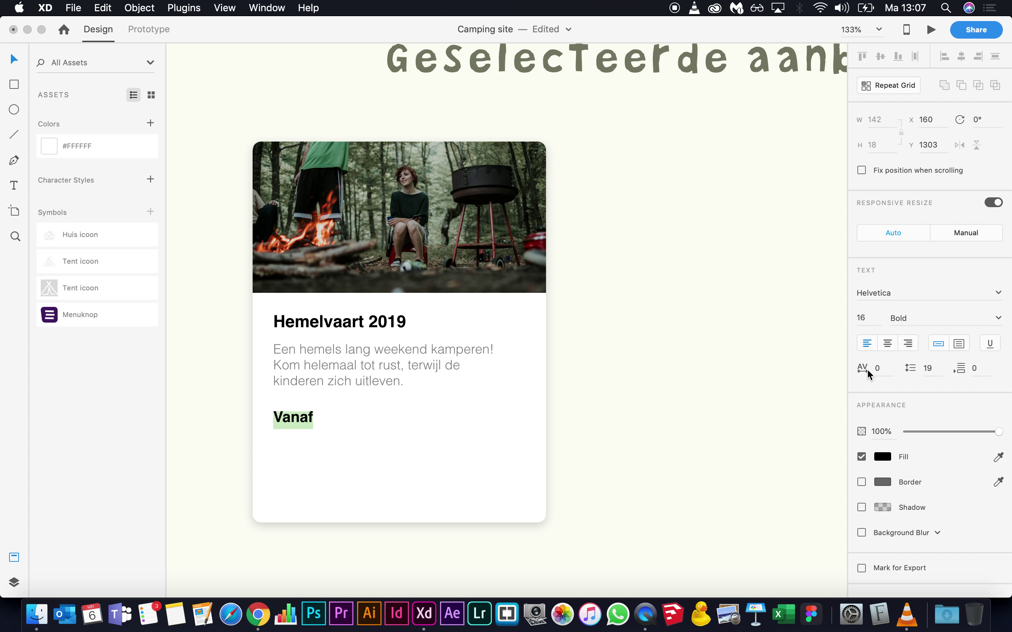
Step: Style the "Vanaf" label in Regular weight with the grey-green fill #B0B69C
key(super+Tab)
key(super+Tab)
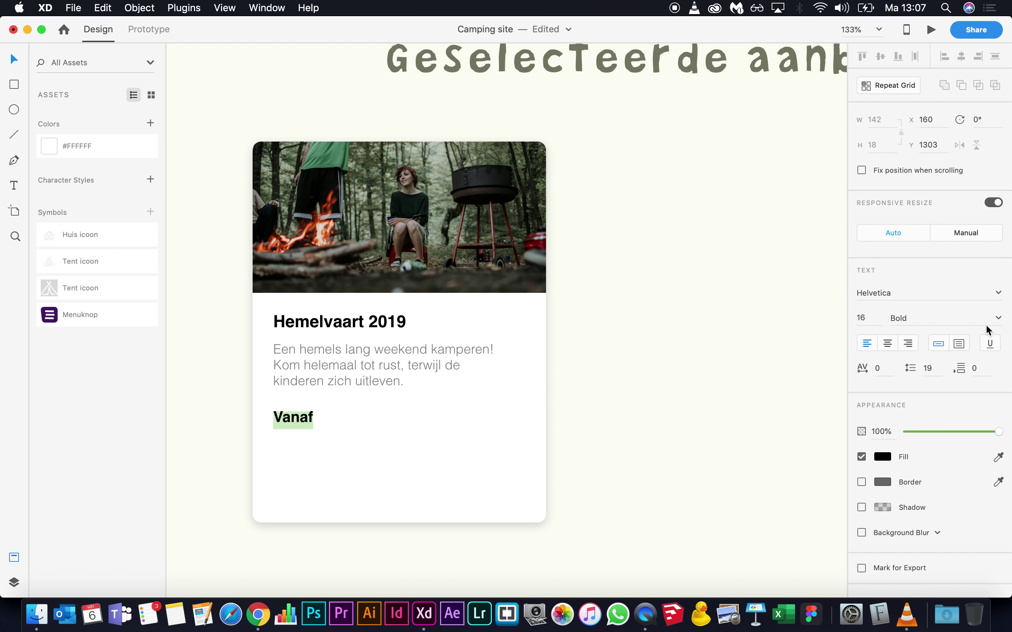
click(997, 319)
click(916, 360)
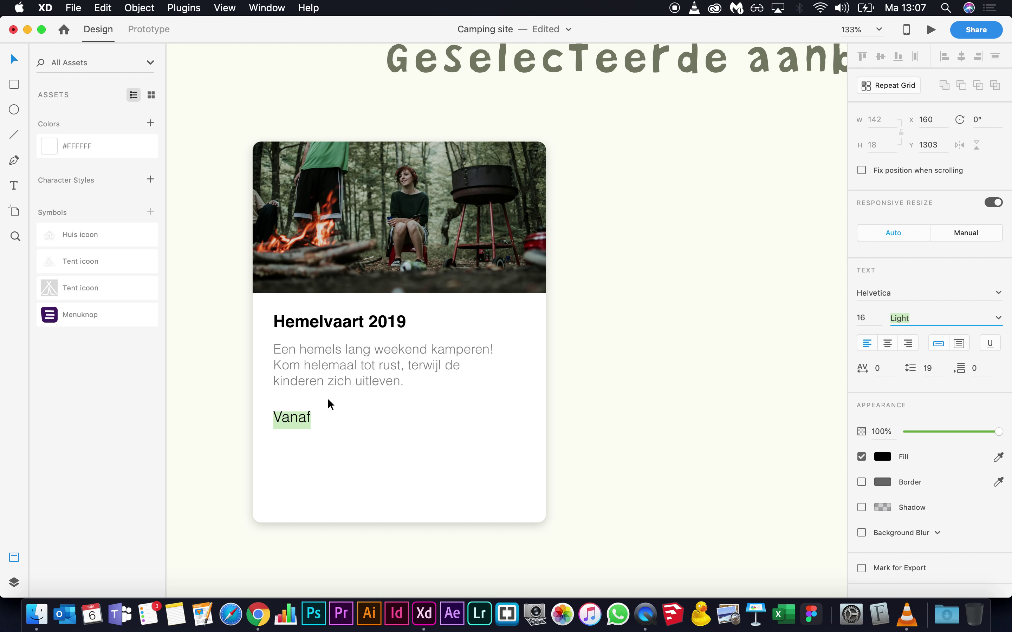
key(super+Tab)
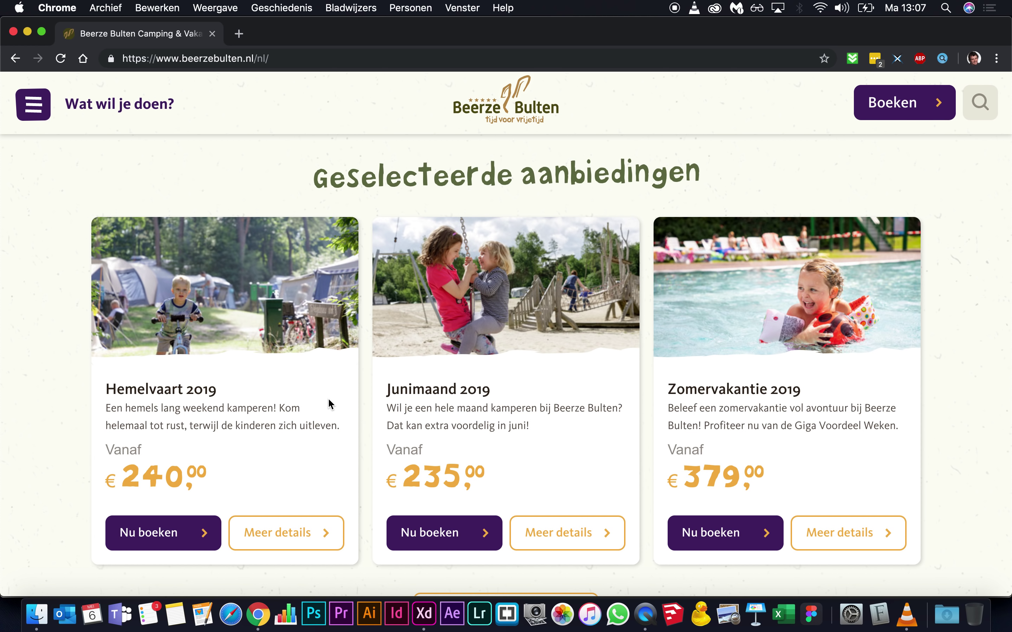
key(super+Tab)
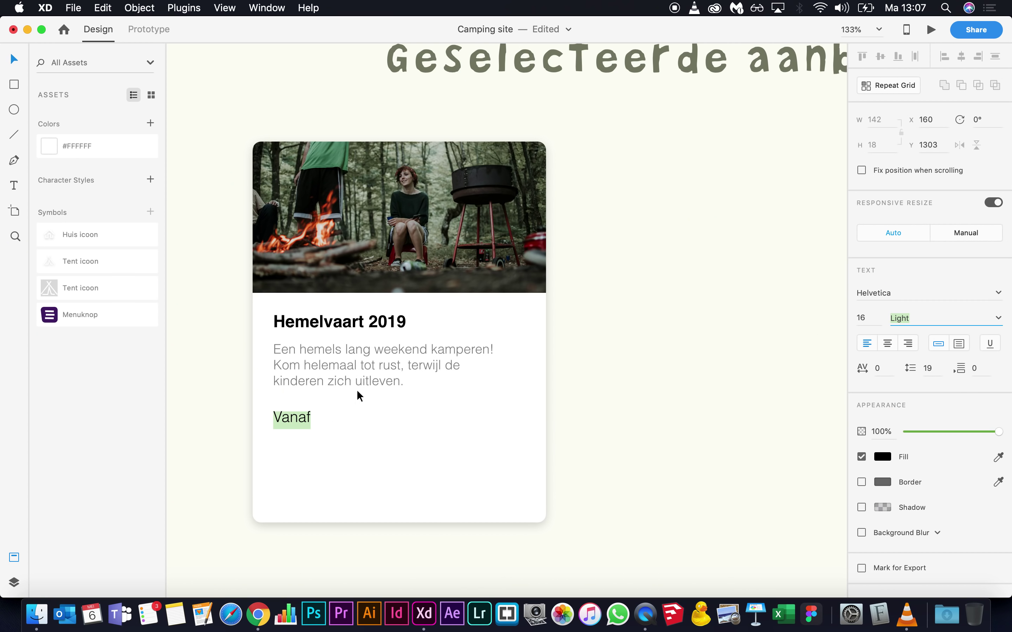
click(999, 317)
click(920, 333)
click(882, 458)
click(768, 530)
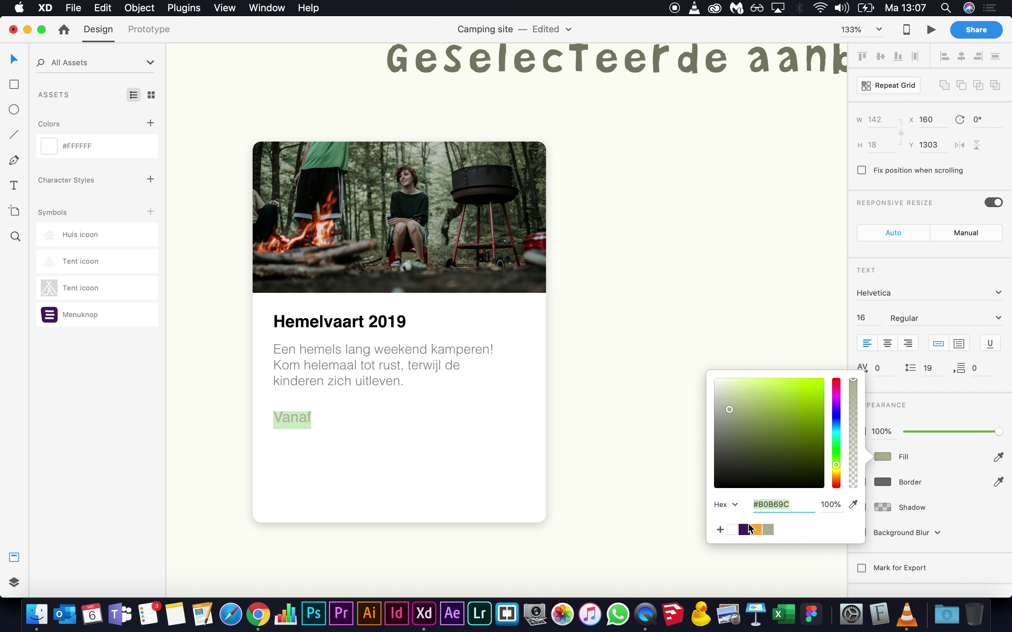
click(290, 423)
Step: Duplicate the "Vanaf" label directly below itself at Y 1329 and change the copy's text to "€"
key(super+Tab)
key(super+Tab)
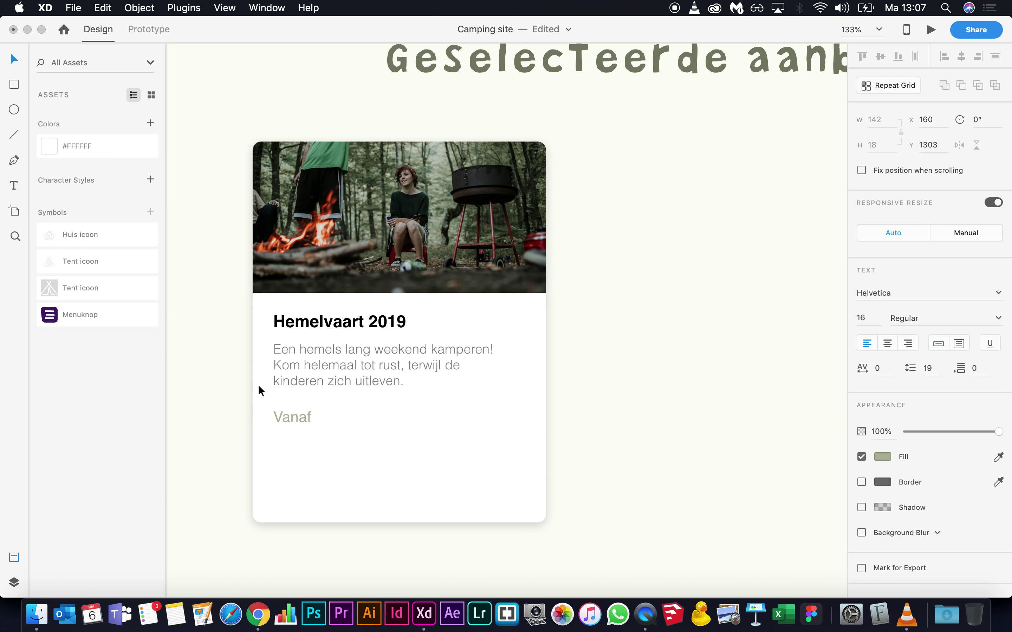
key(alt)
drag(291, 429, 292, 439)
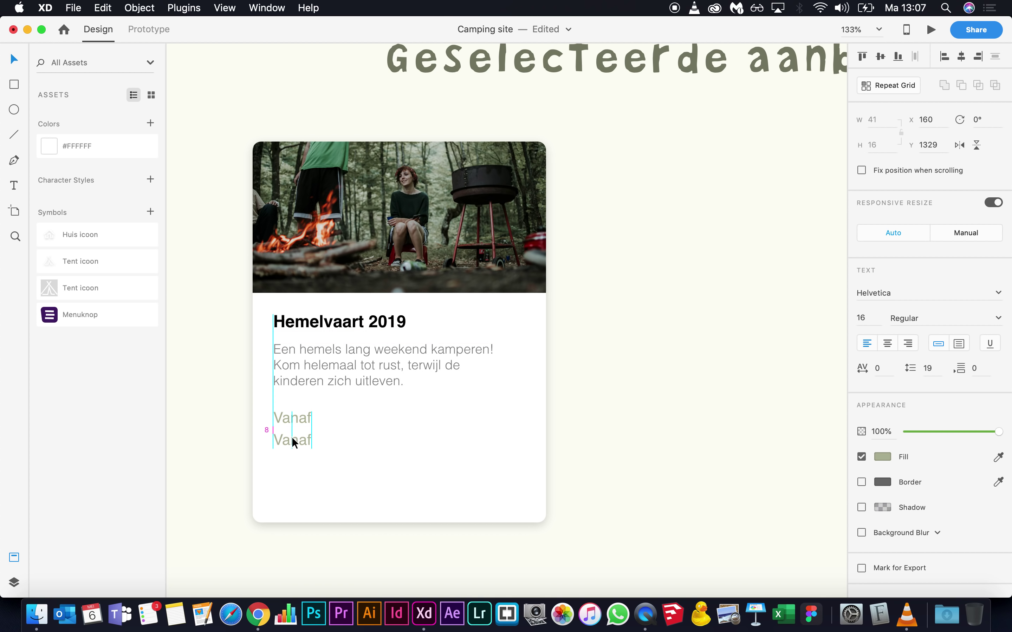
double_click(292, 437)
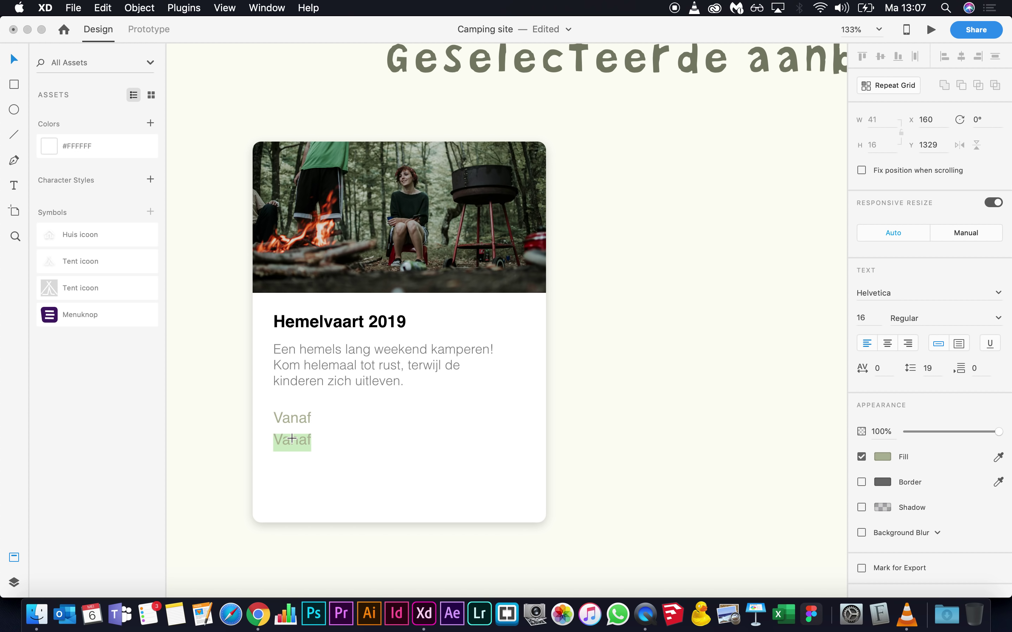
text(€)
Step: Give the euro sign the orange fill #F2B348, size 19 and vertical position Y 1330
key(super+Tab)
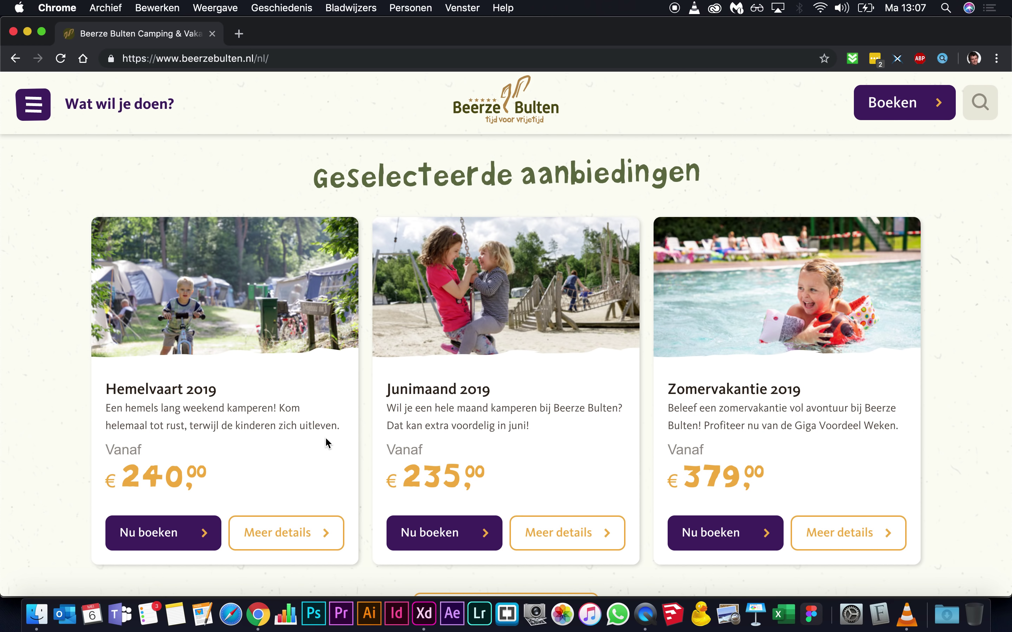
key(super+Tab)
key(super+a)
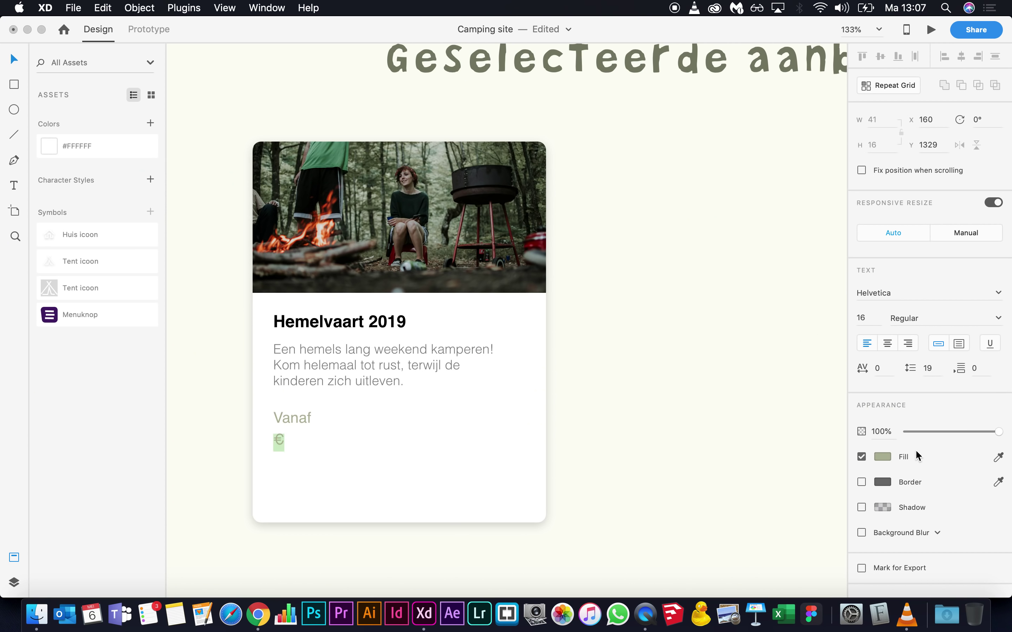
click(881, 456)
click(755, 530)
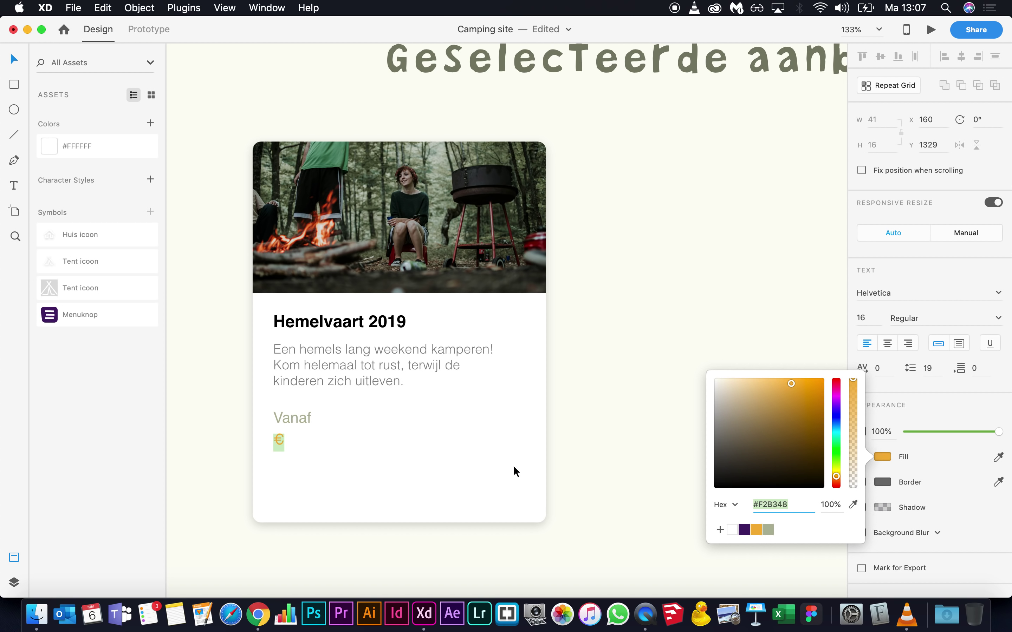
key(Escape)
key(super+Tab)
key(super+Tab)
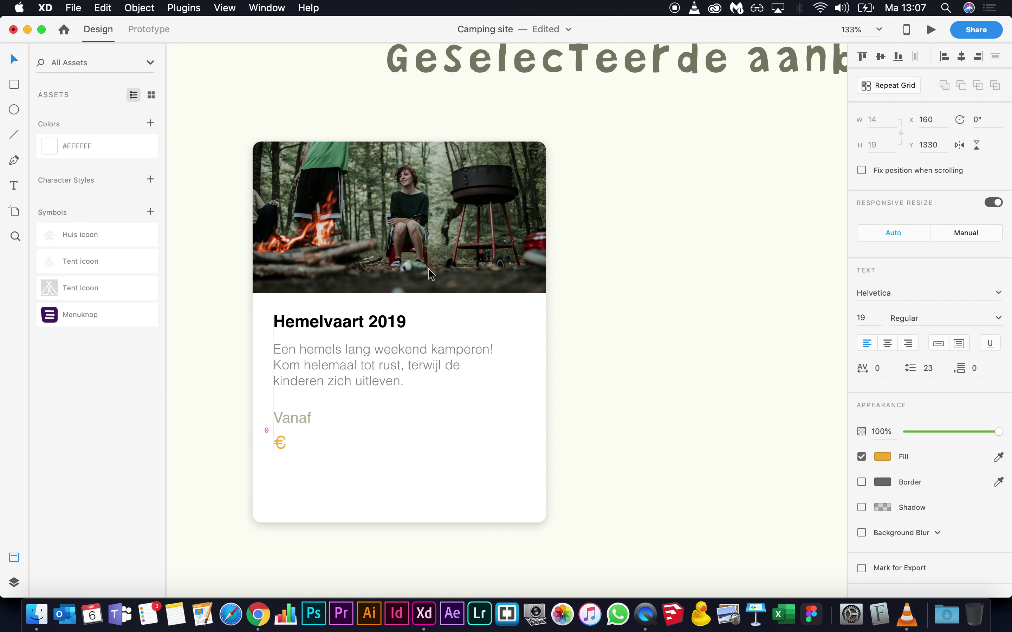
key(Escape)
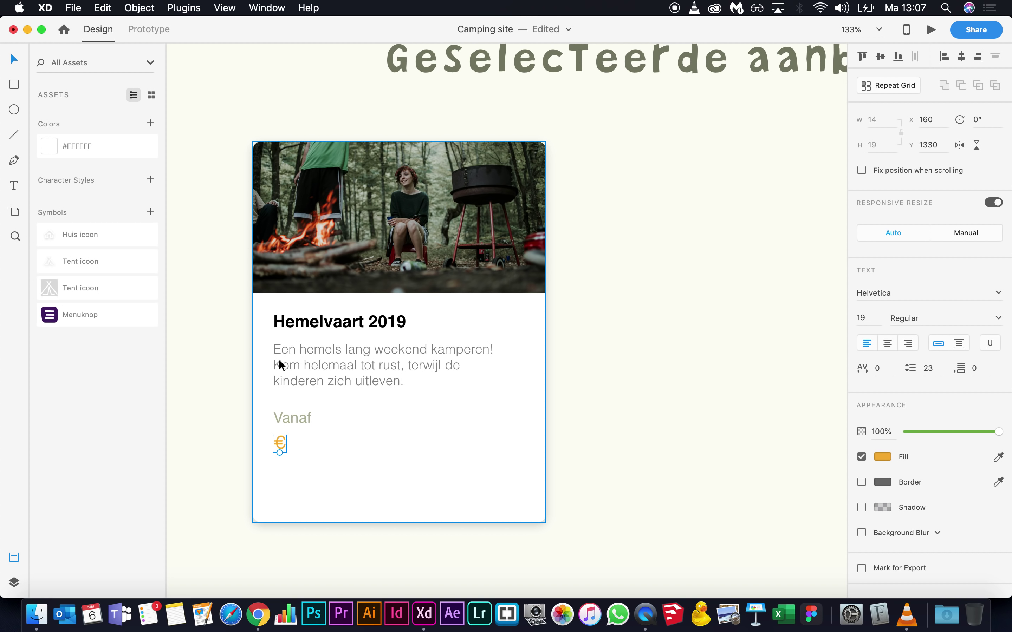
Step: Duplicate the euro sign beside itself at X 181, change the copy to "280" and set its font to Bokka
mouse_move(280, 445)
mouse_down()
mouse_move(322, 444)
mouse_move(296, 444)
mouse_up()
double_click(295, 445)
text(280)
key(super+a)
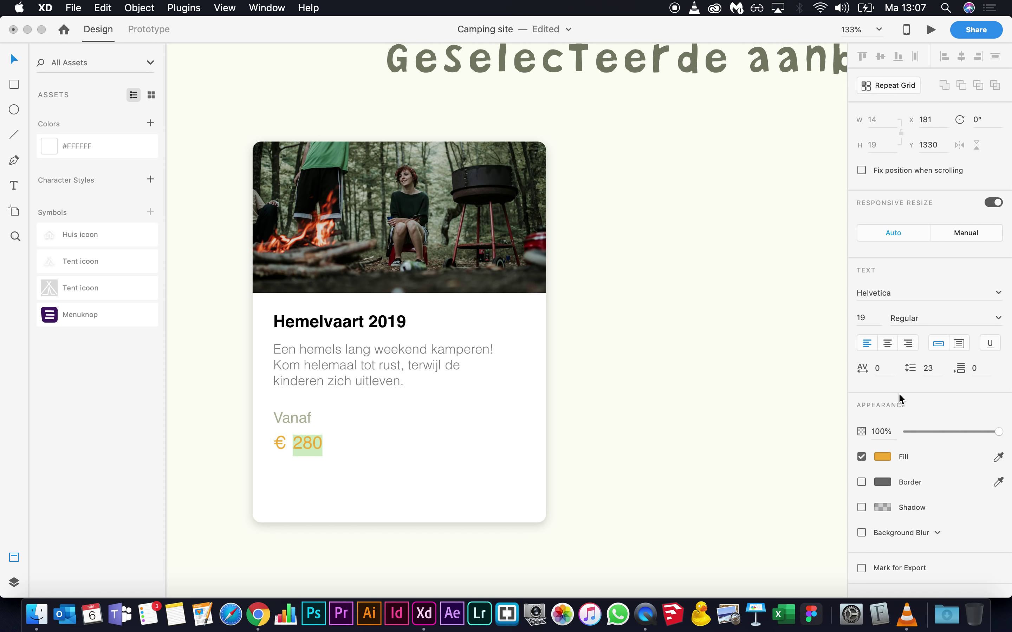
click(888, 290)
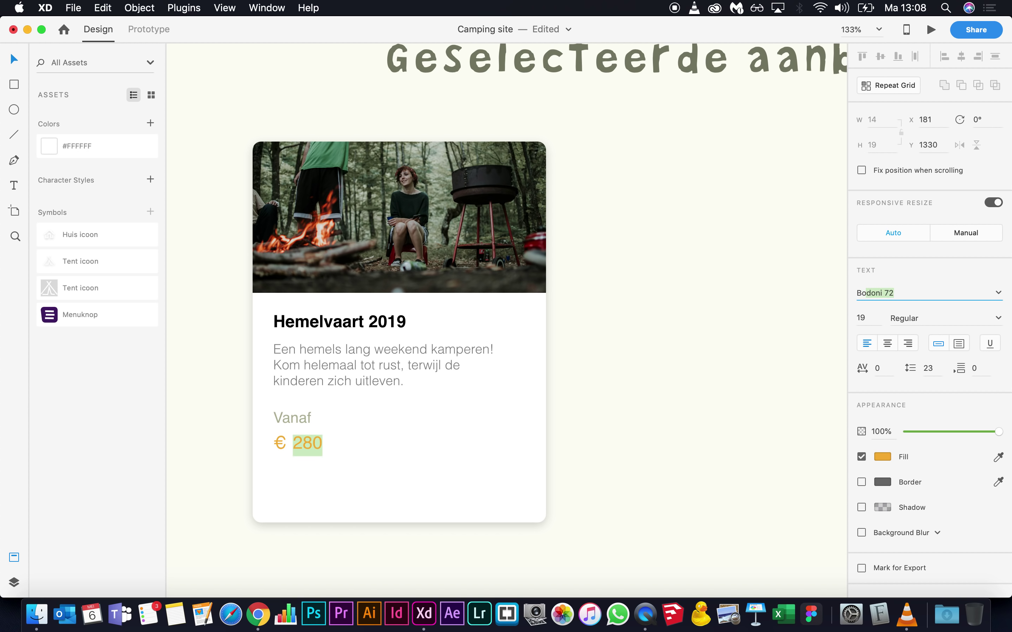
key(Return)
Step: Enlarge the "280" price text to size 28
key(super+a)
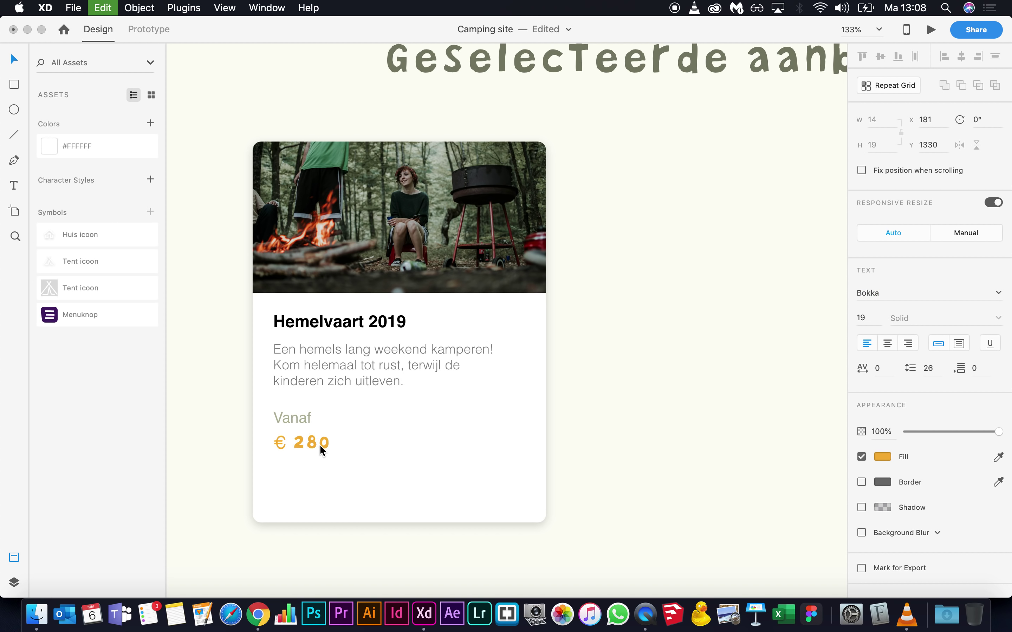
key(super+Tab)
key(super+Tab)
key(super+shift+period)
key(super+shift+period)
key(super+shift+period)
key(super+shift+period)
key(super+shift+period)
key(super+shift+period)
key(super+shift+period)
key(super+shift+period)
key(super+shift+period)
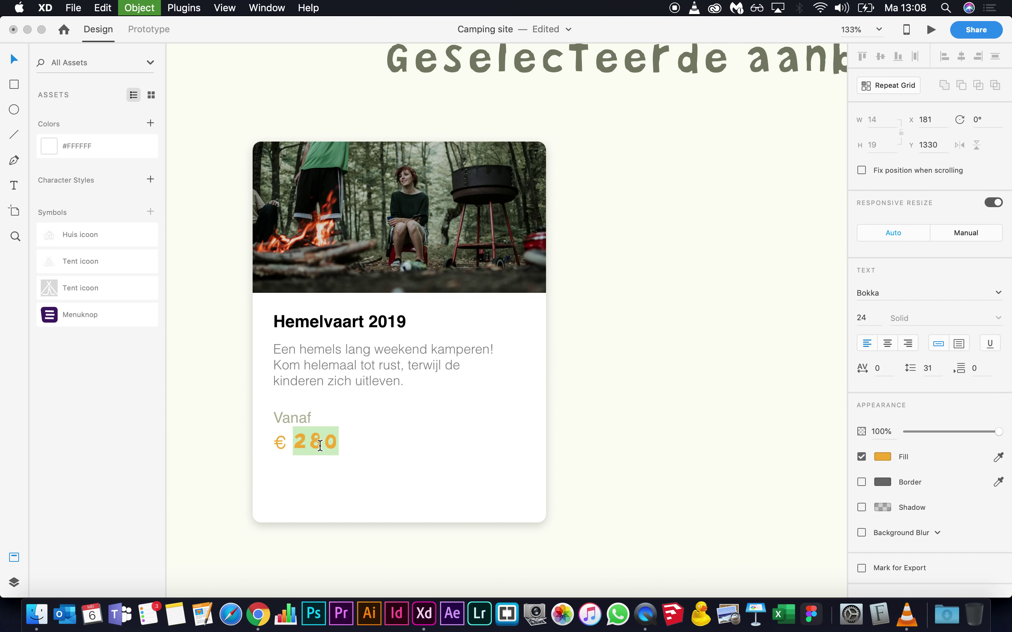
key(Escape)
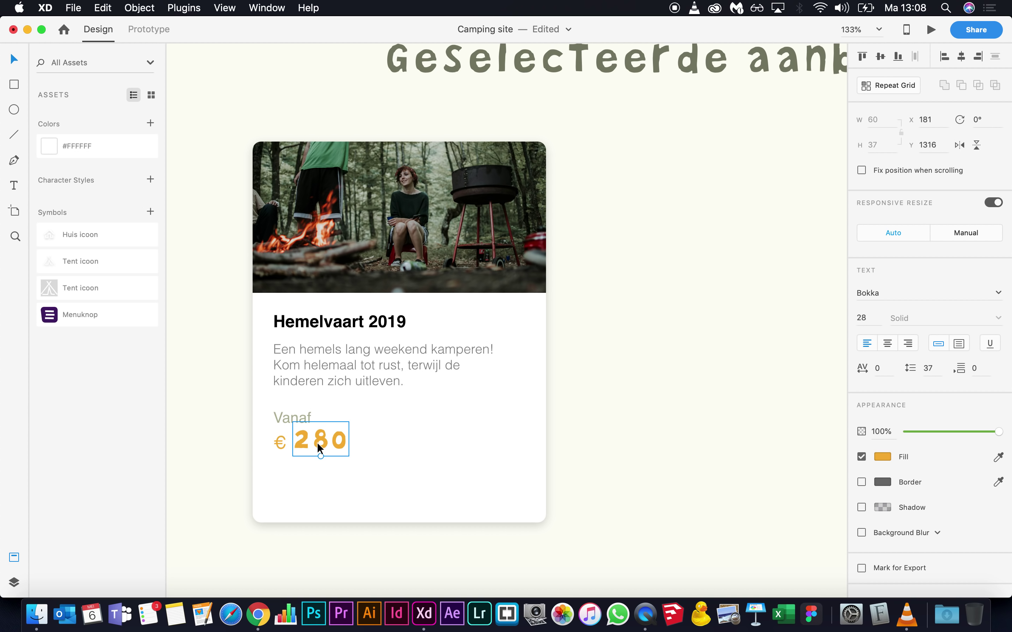
Step: Select the euro sign and the "280" price together and nudge them down to Y 1319
key(shift+Down)
click(282, 445)
shift+click(317, 446)
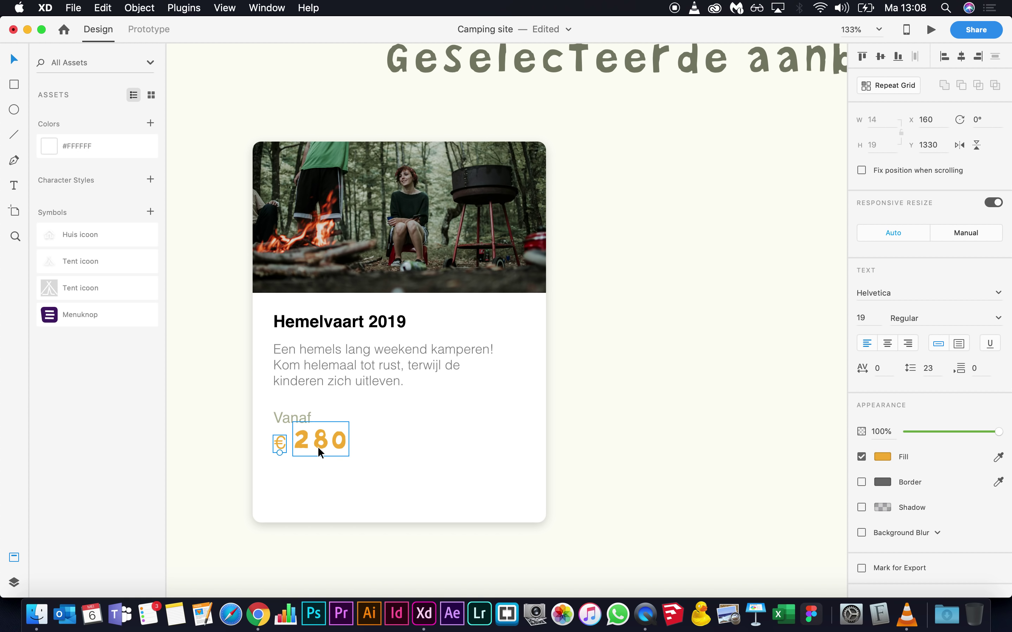
key(Down)
key(Down)
key(Down)
key(Down)
key(Down)
key(Down)
key(Down)
key(Up)
key(Up)
key(Up)
key(Up)
key(Up)
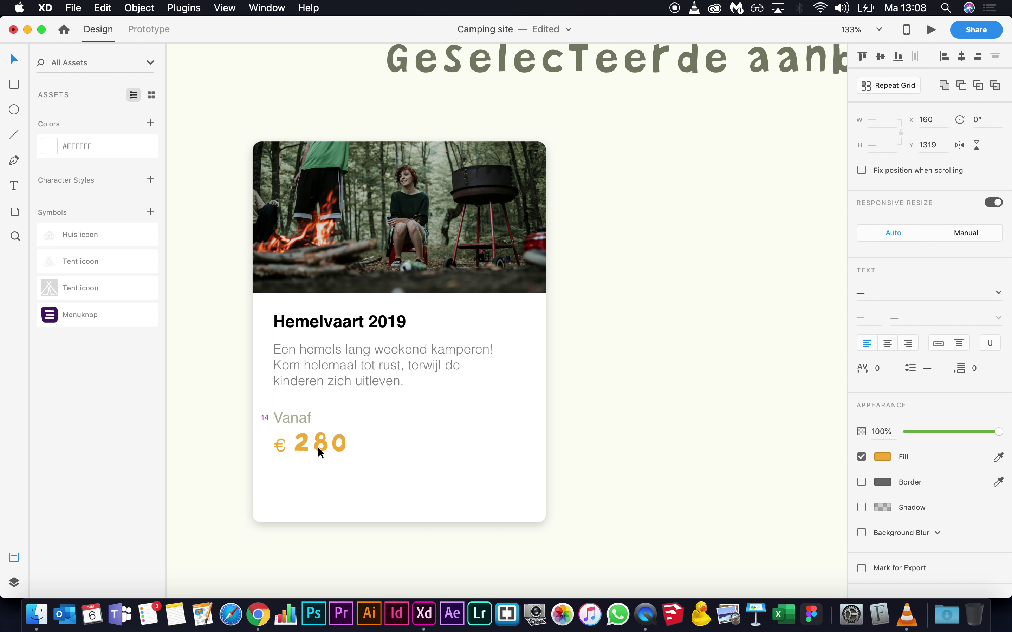
Step: Add a comma after the price so it reads "280,"
key(super+Tab)
key(super+Tab)
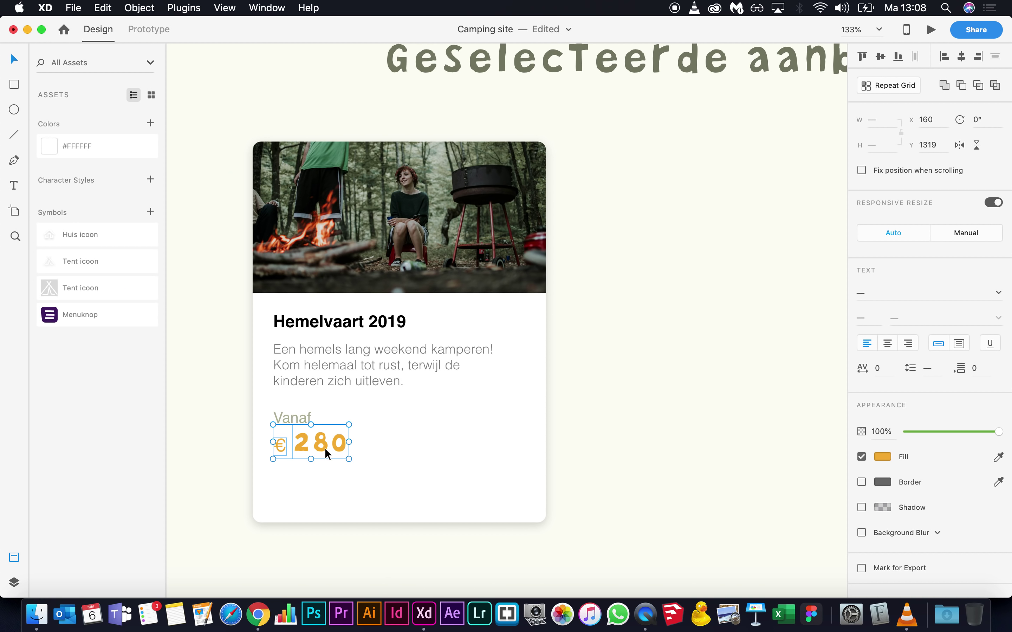
double_click(325, 447)
text(,)
key(Escape)
key(super+Tab)
key(super+Tab)
Step: Duplicate the price higher up at X 224, Y 1301, change the copy to "00" and reduce its text size
click(311, 485)
drag(322, 440, 363, 422)
double_click(362, 422)
text(00)
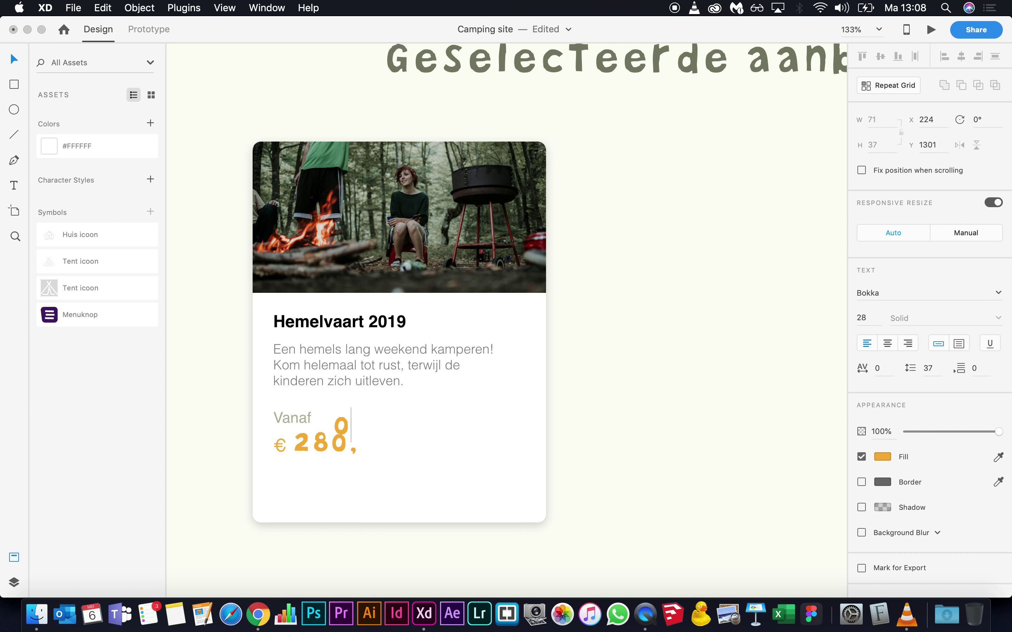
key(super+a)
key(super+shift+comma)
key(super+shift+comma)
key(super+shift+comma)
key(super+shift+comma)
key(super+shift+comma)
key(super+shift+comma)
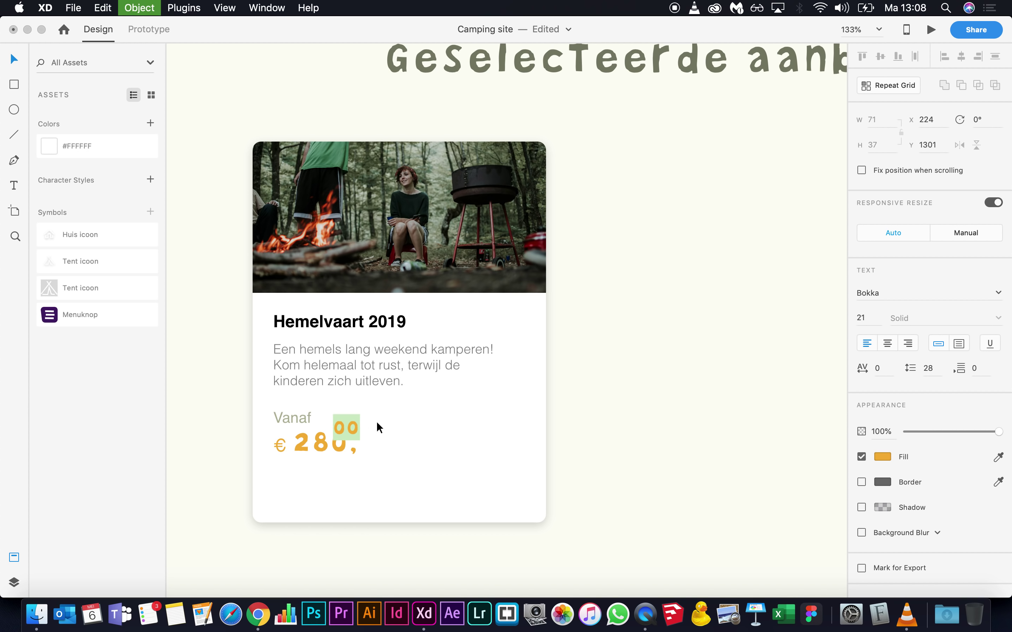
Step: Inspect the Hemelvaart 2019 price on the Beerze Bulten website and examine its font-size rule
key(super+Tab)
right_click(176, 483)
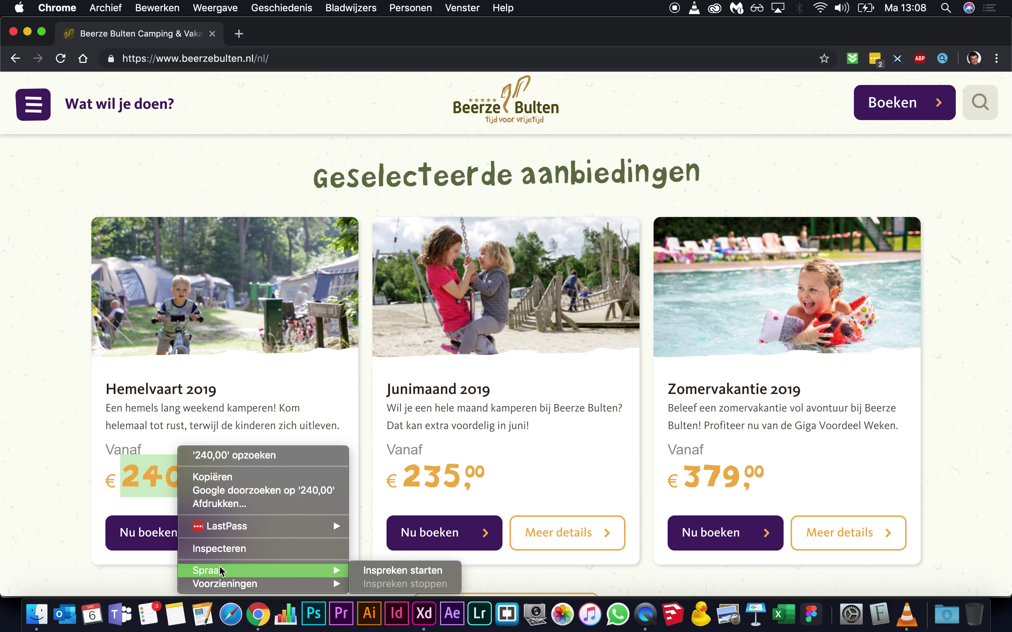
click(227, 548)
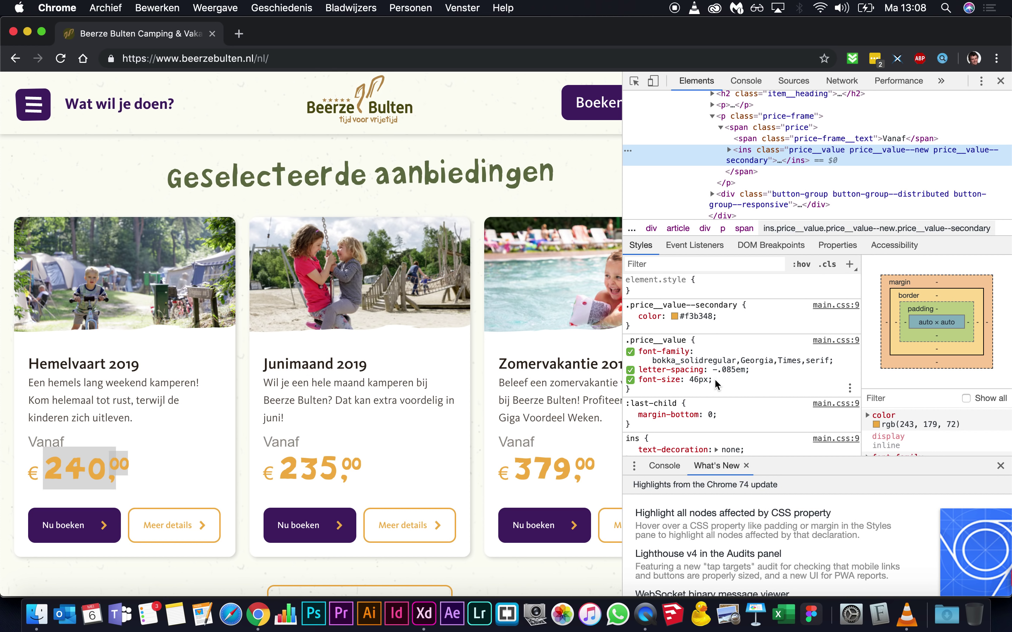
drag(668, 382, 636, 380)
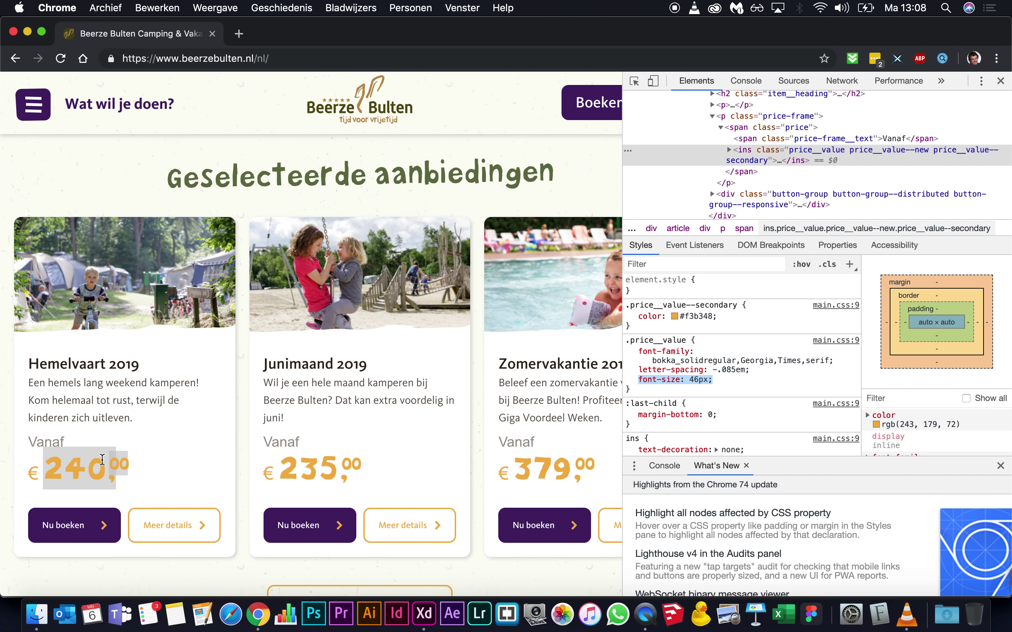
Step: Set the "280," price text on the card to size 46 and close the website's developer tools
key(super+Tab)
click(316, 444)
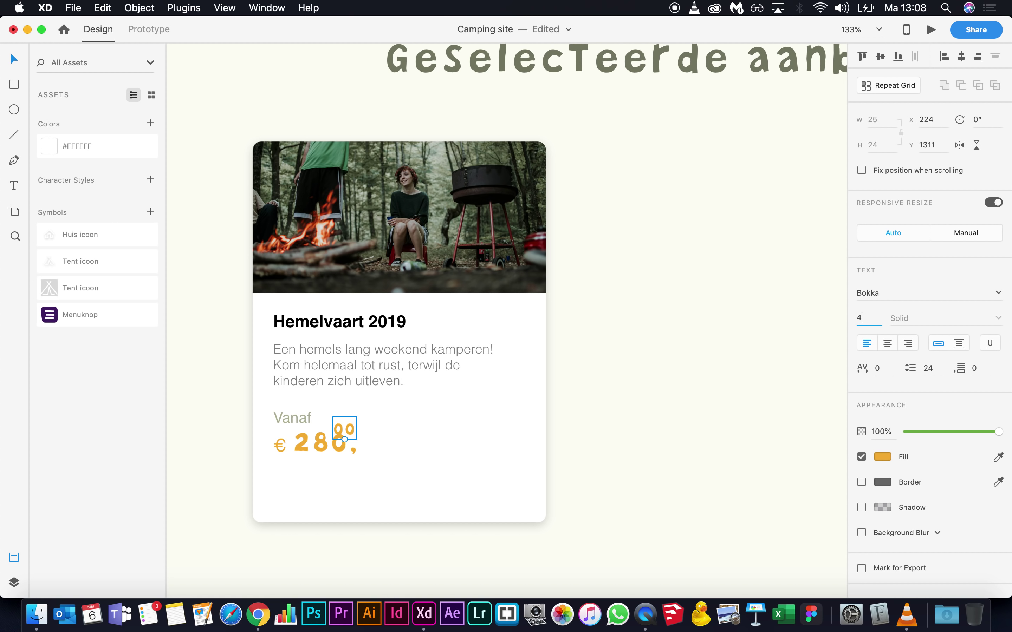
click(327, 465)
click(322, 447)
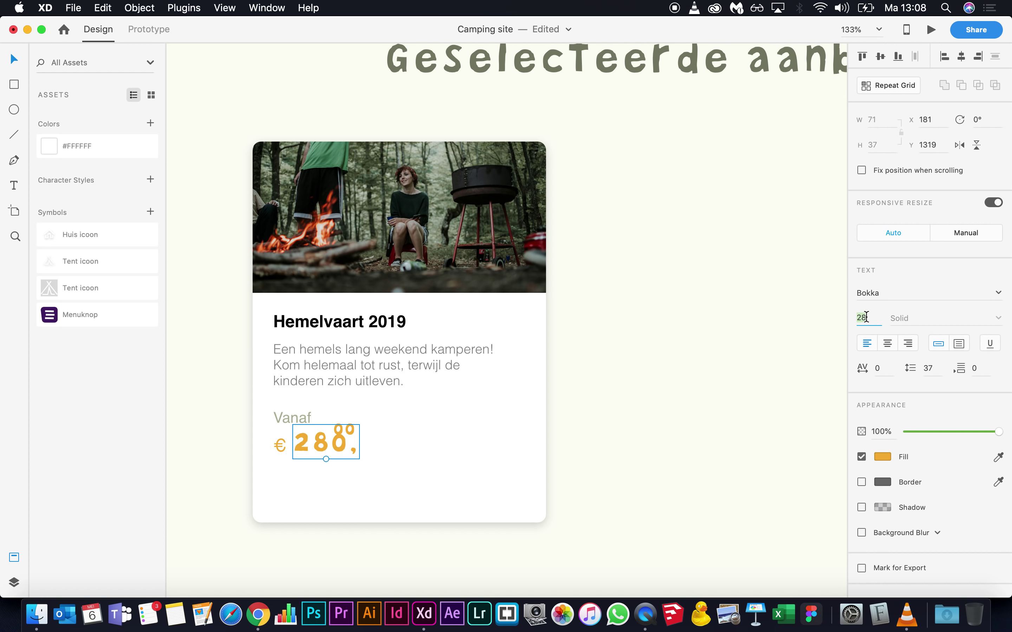
key(super+Tab)
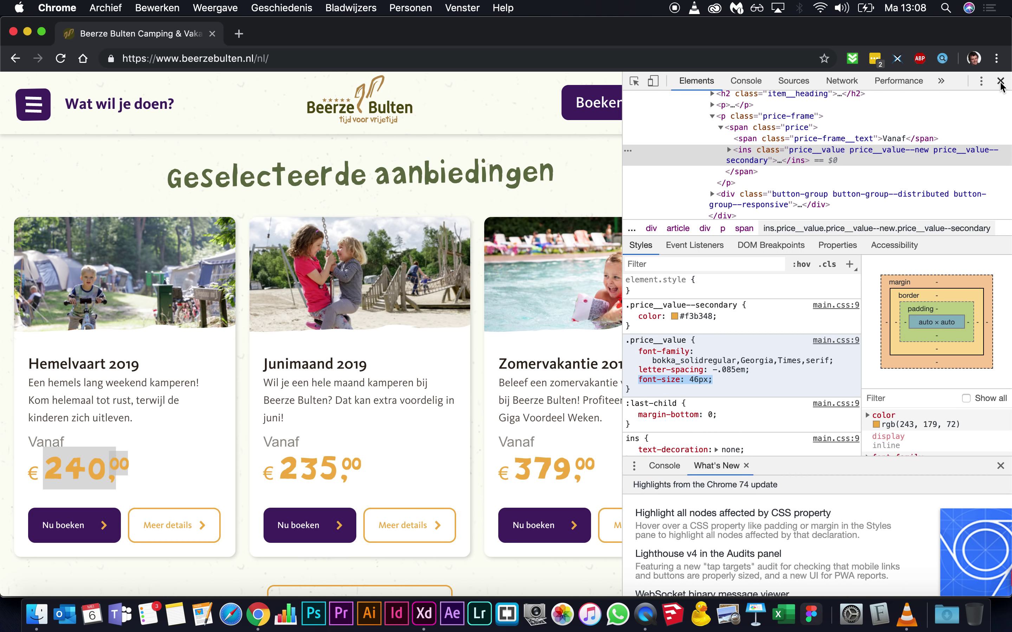
key(super+alt+i)
key(super+Tab)
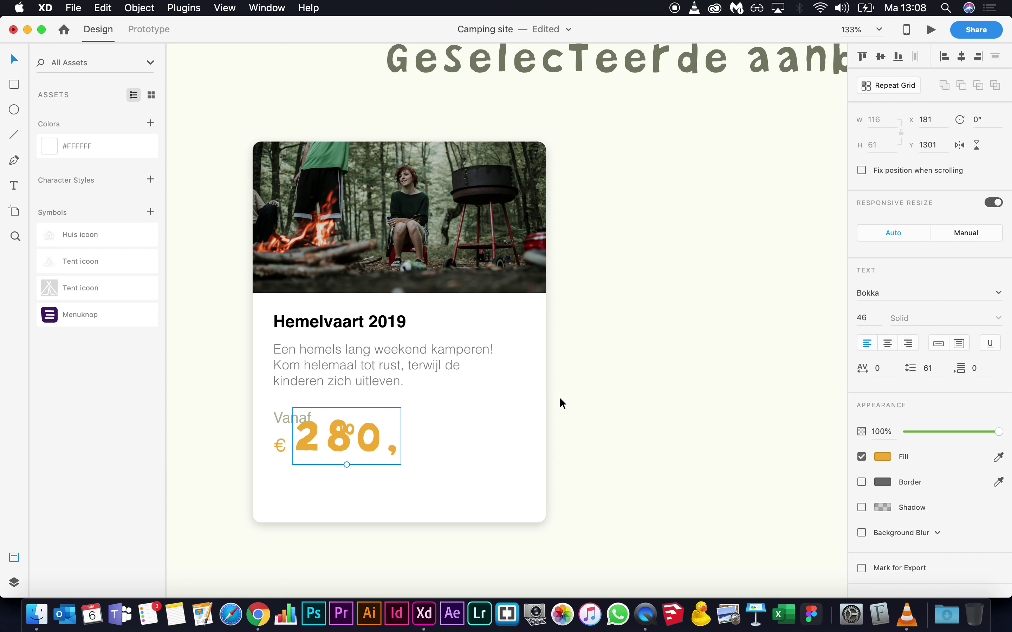
key(super+0)
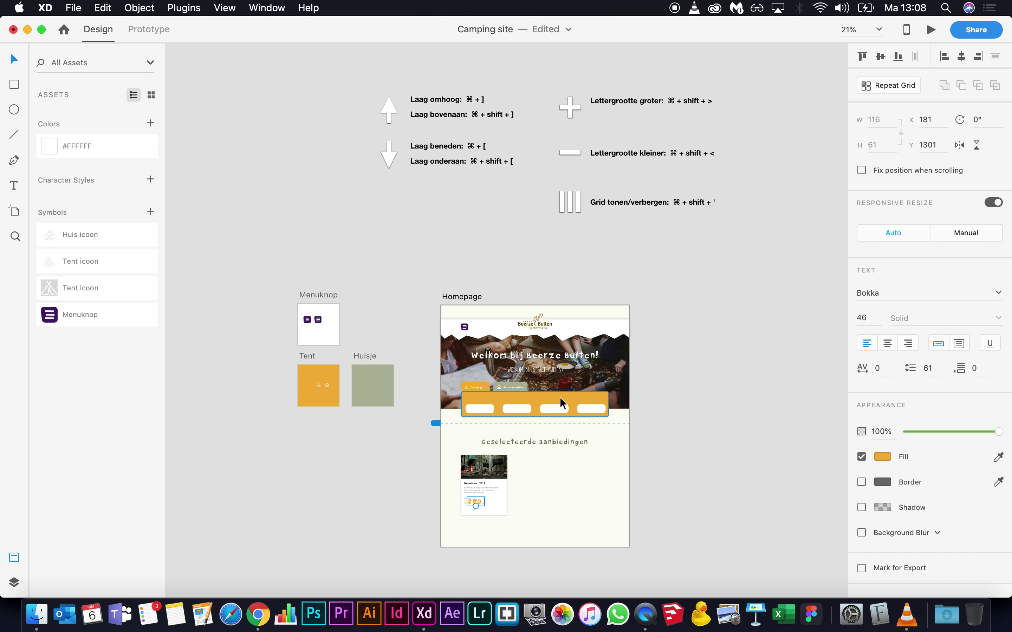
key(super+1)
scroll(490, 523, down, 15)
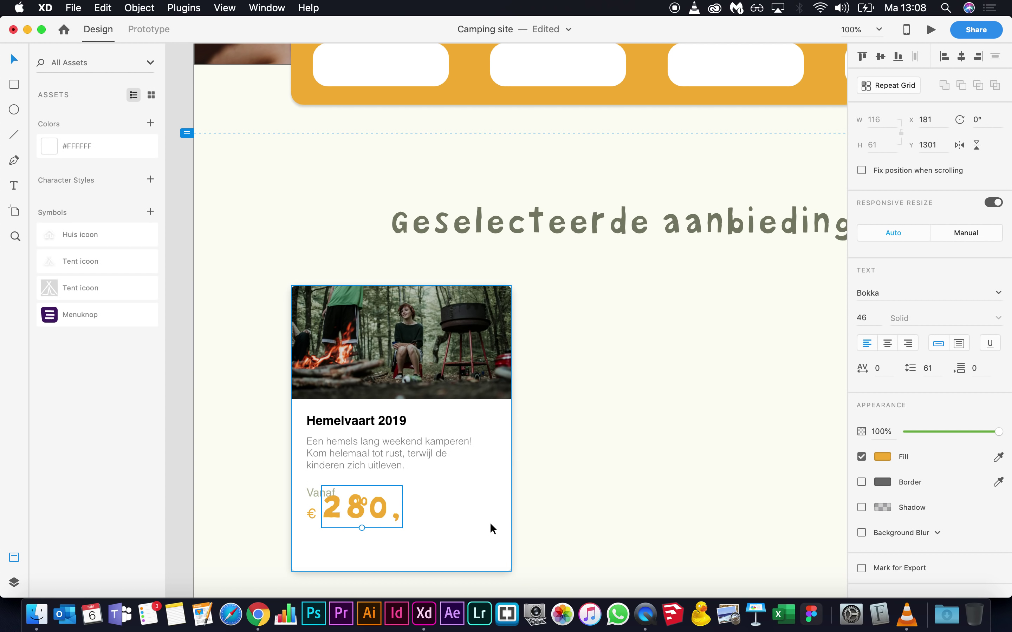
Step: Compare the card's price with the website's offer cards and undo the last text size change on the "280," price
key(super+Tab)
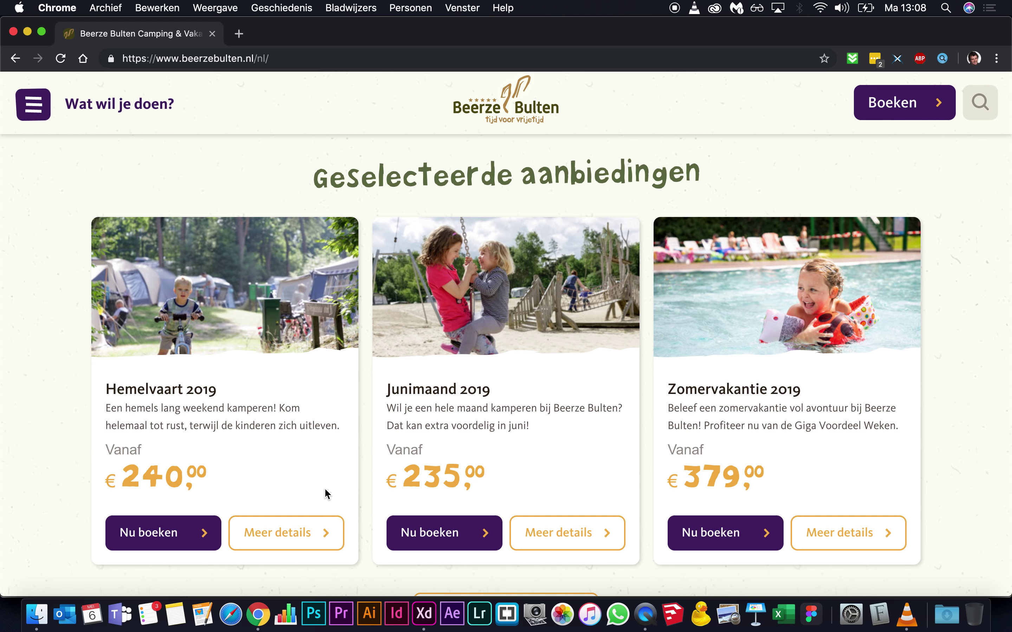
key(super+Tab)
key(super+Tab)
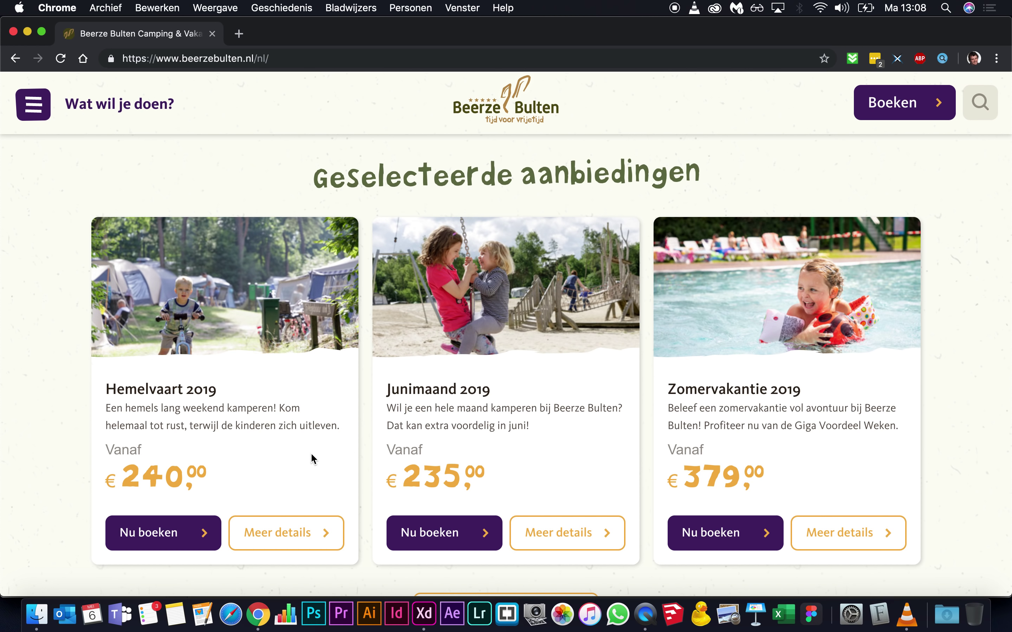
key(super+Tab)
key(super+z)
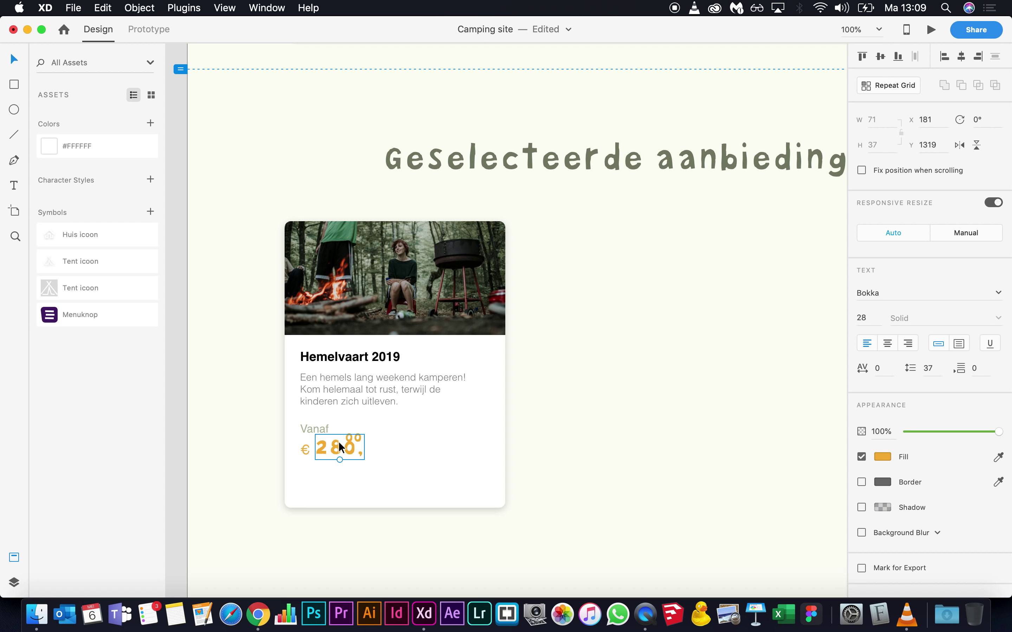
scroll(415, 406, up, 2)
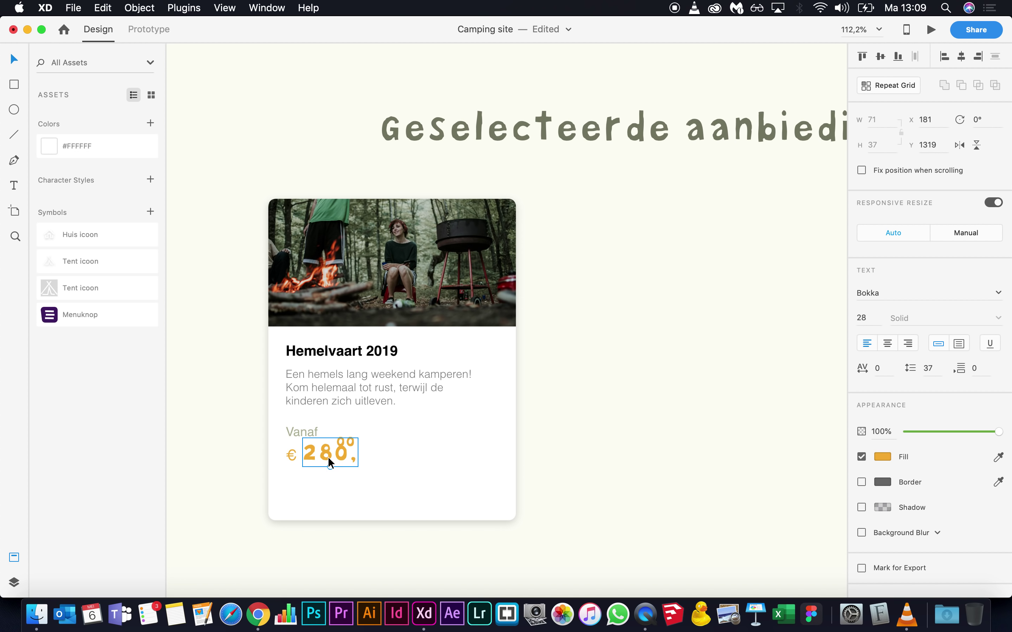
scroll(328, 456, up, 6)
key(super+1)
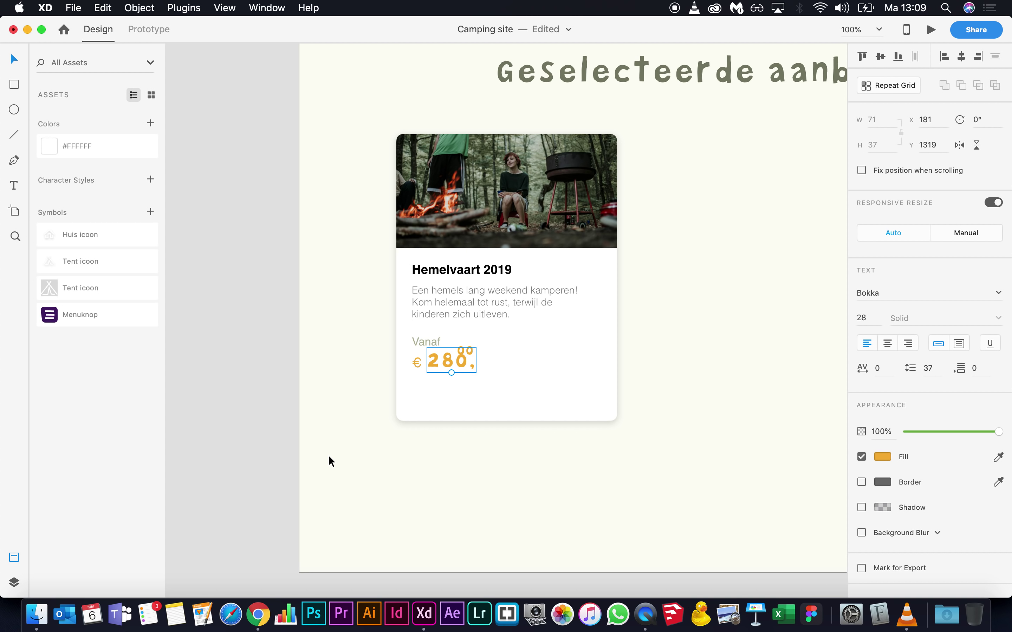
scroll(542, 399, up, 5)
scroll(541, 398, right, 5)
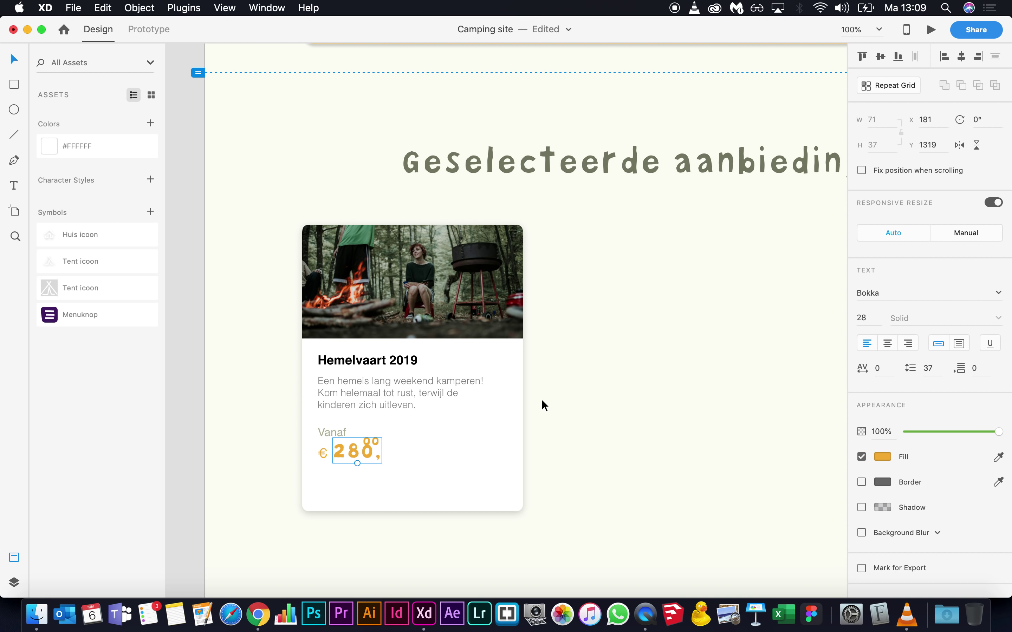
Step: Undo the size and text edits on the raised "00", going back to the duplicated "280," at X 224, Y 1301
key(super+Tab)
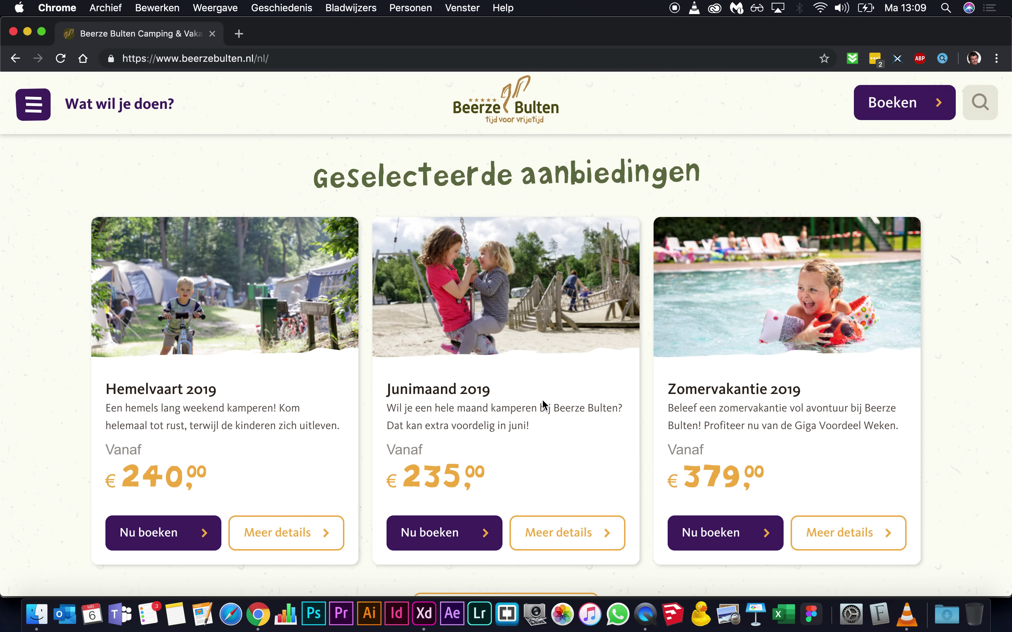
key(super+Tab)
key(super+z)
key(super+z)
key(super+z)
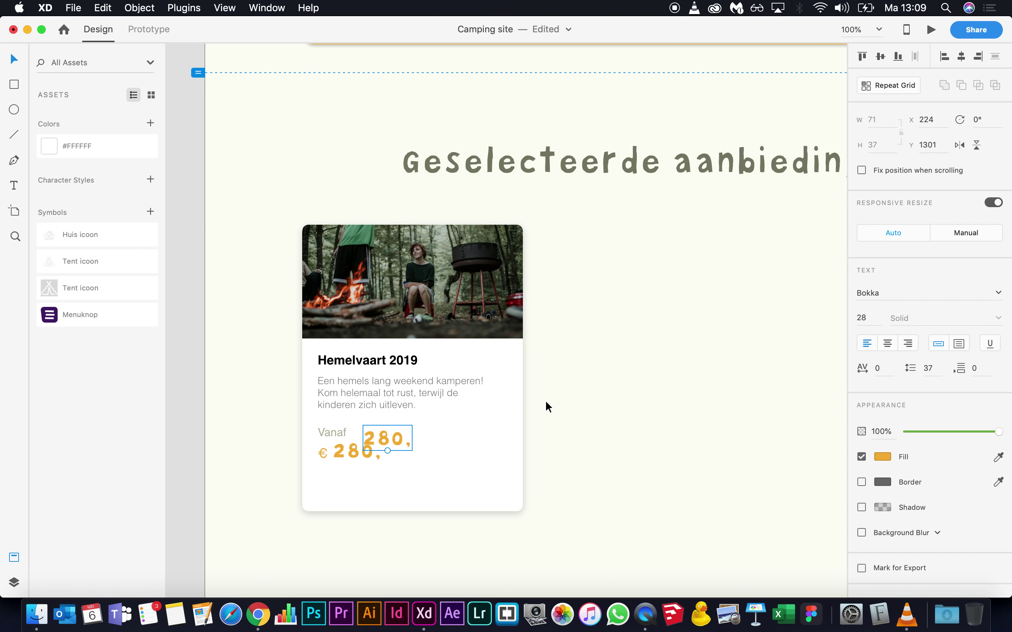
Step: Enlarge the main "280," and turn its raised copy into "00" at size 24, placed at X 284, Y 1303
drag(368, 436, 416, 439)
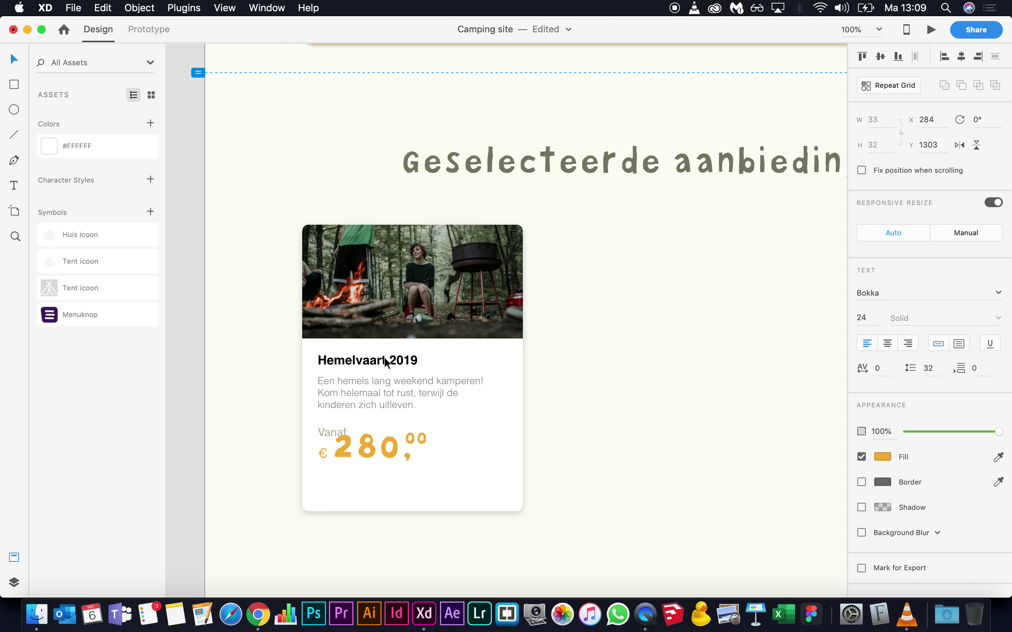
click(543, 428)
Step: Inspect the Hemelvaart 2019 price on the Beerze Bulten website, examine its font-size rule and close the developer tools
key(super+Tab)
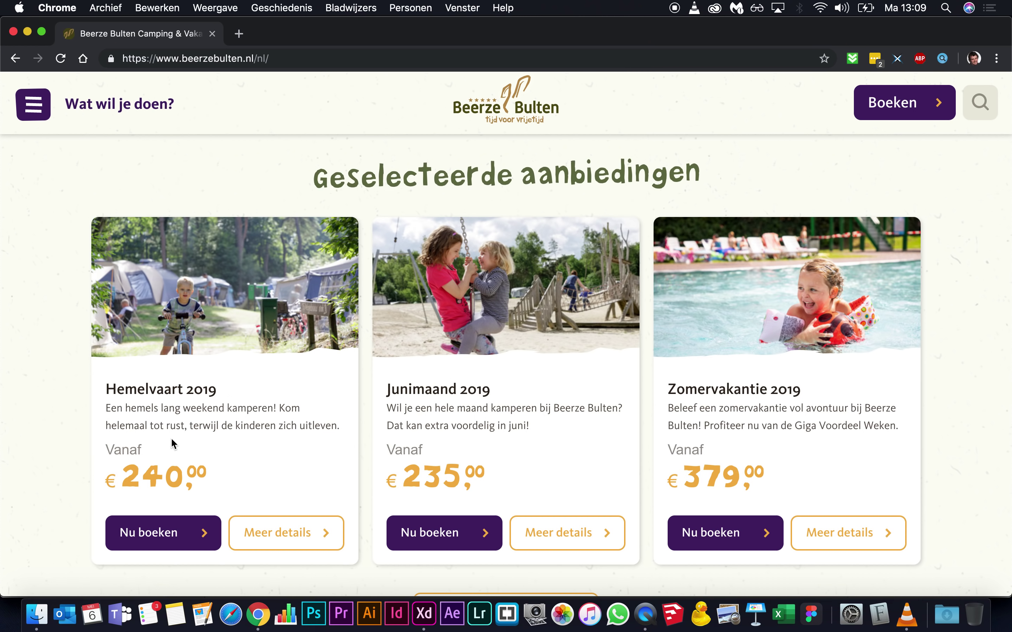
right_click(154, 478)
click(201, 548)
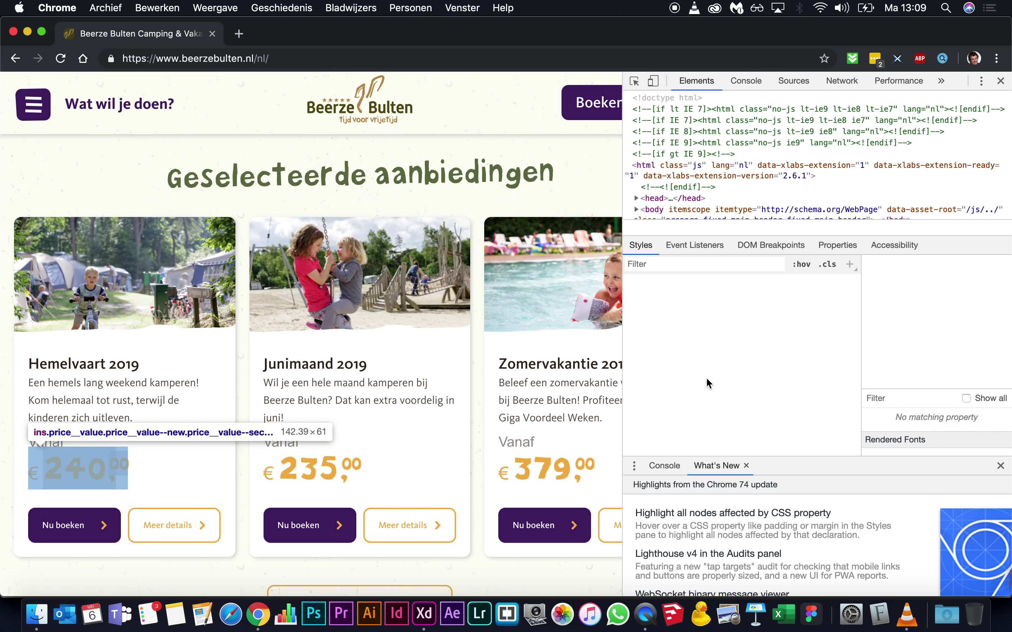
scroll(702, 378, down, 1)
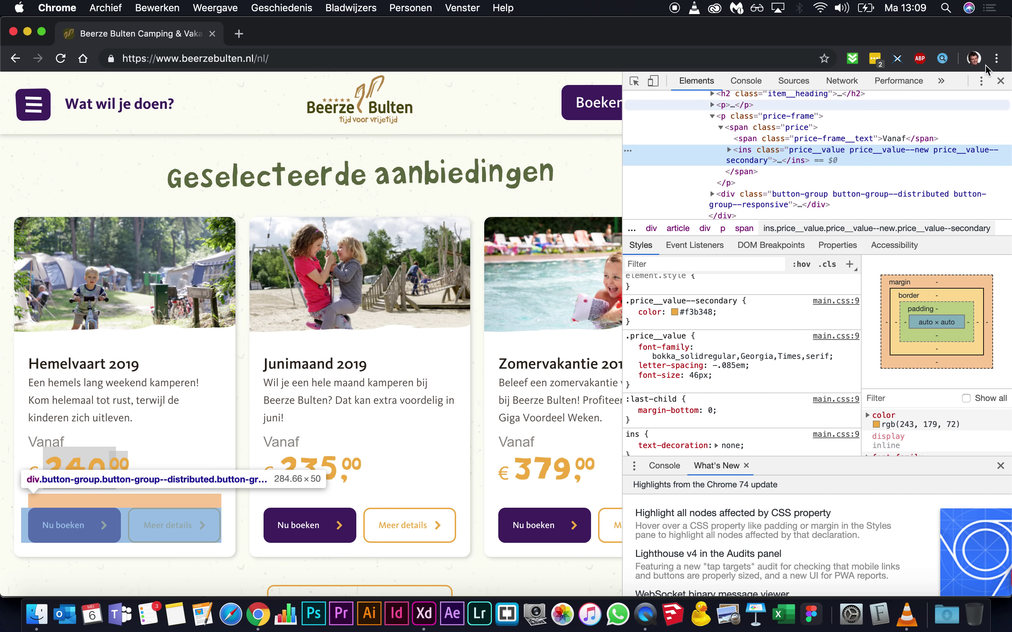
click(1000, 81)
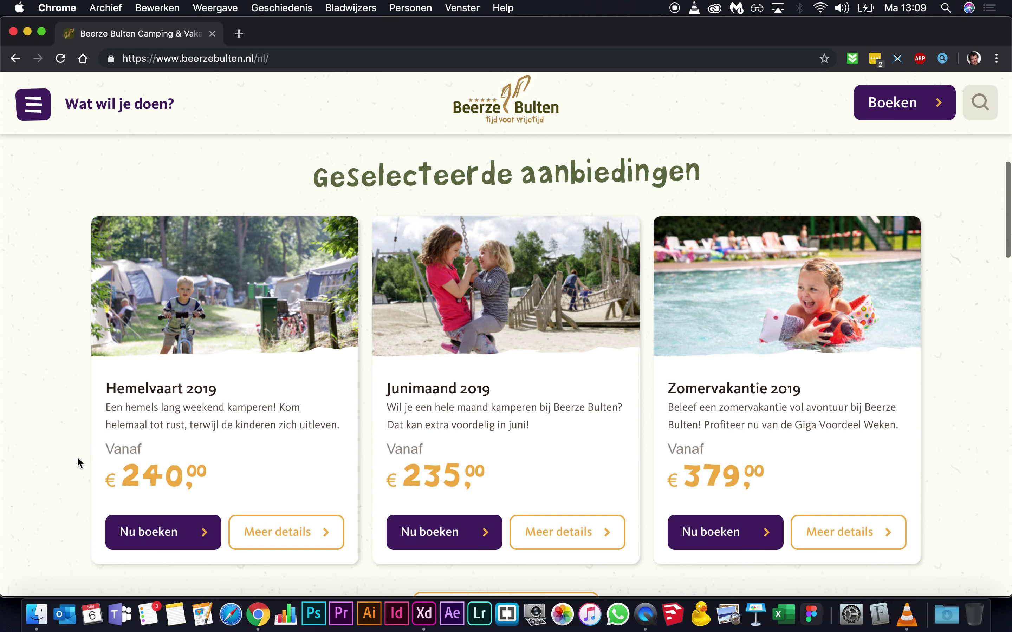
scroll(77, 458, down, 2)
key(super+Tab)
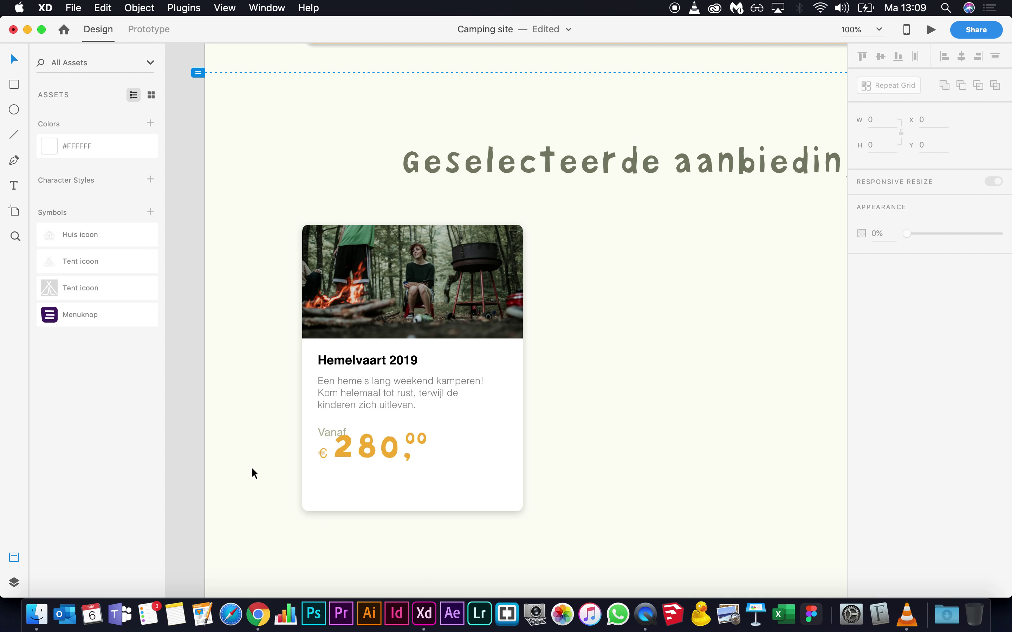
Step: Shift the euro sign, the "280," price and the raised "00" slightly down on the card
click(328, 457)
shift+click(422, 438)
drag(422, 438, 422, 442)
click(519, 463)
click(387, 453)
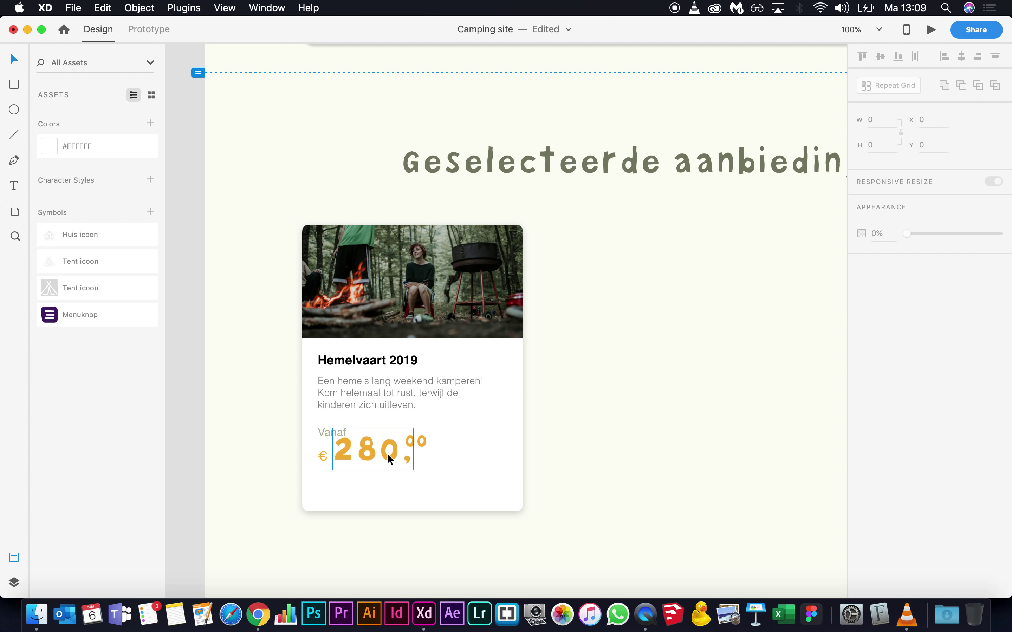
Step: Compare with the website's cards, then set the "Vanaf" label to size 19 and move it up closer to the description
key(super+Tab)
scroll(387, 456, down, 1)
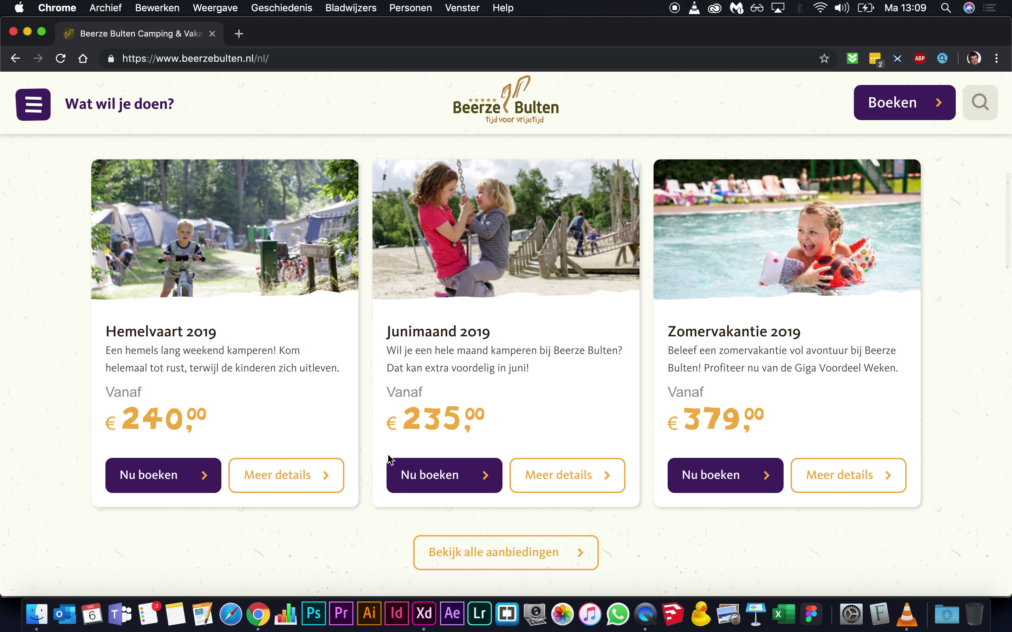
key(super+Tab)
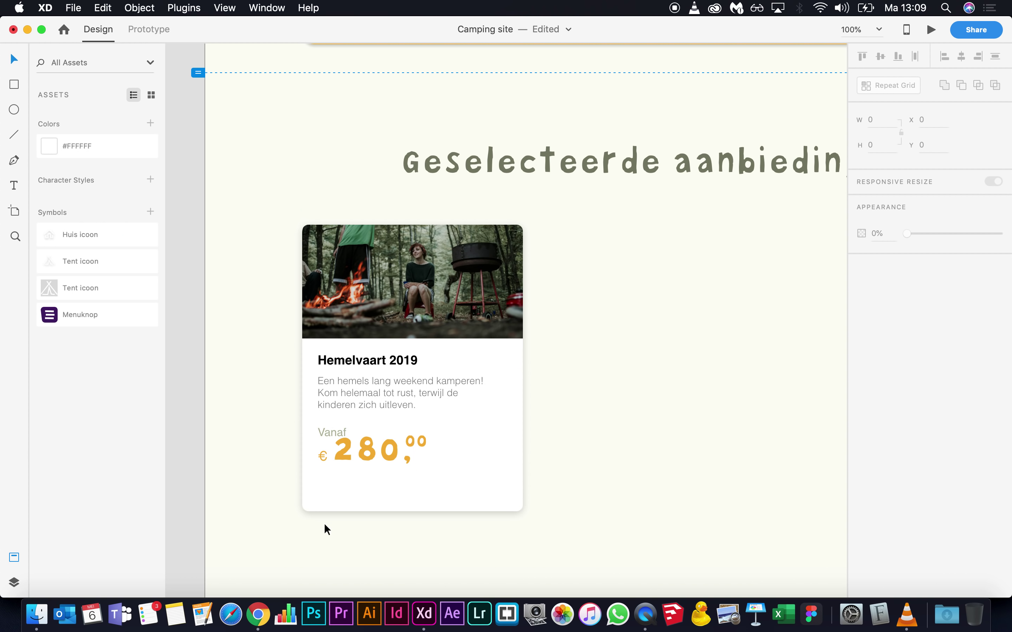
key(super+Tab)
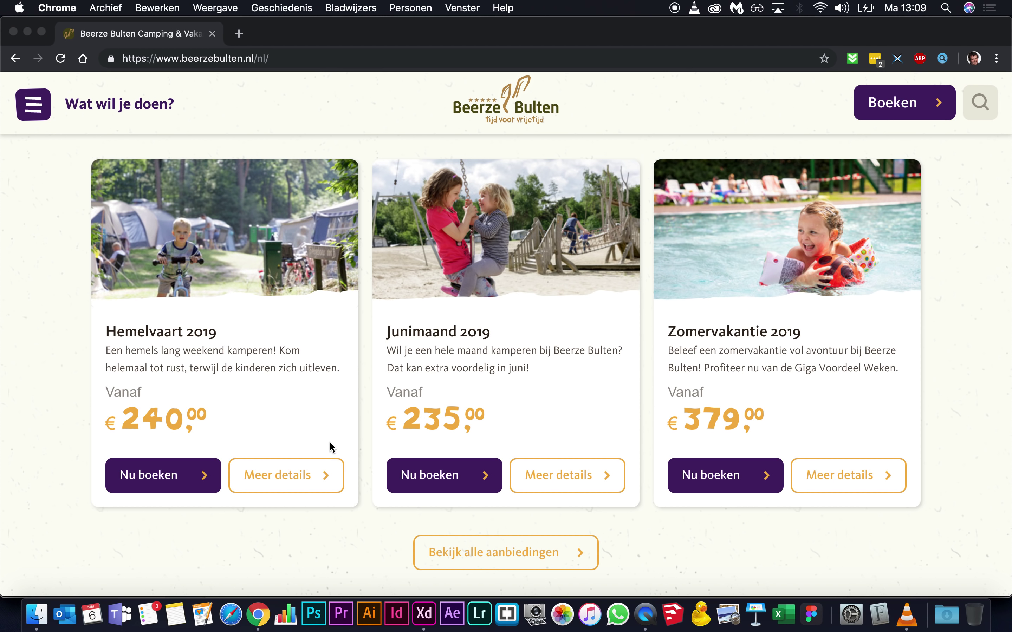
key(super+Tab)
click(323, 430)
key(shift+Up)
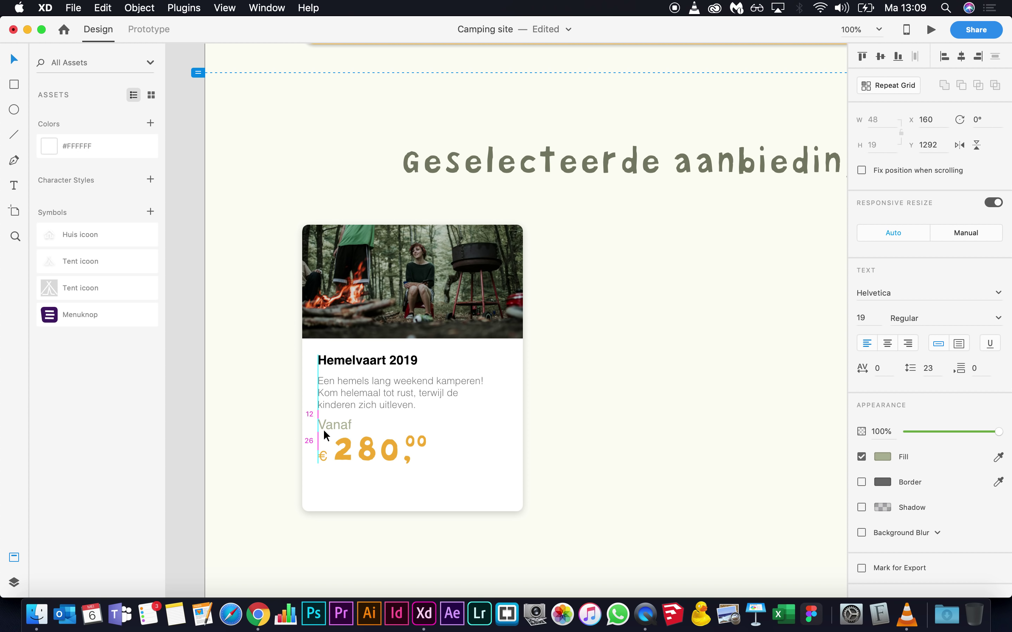
key(Down)
key(Down)
key(Down)
Step: Nudge the euro sign and the complete "280,00" price further down below the "Vanaf" label
click(325, 453)
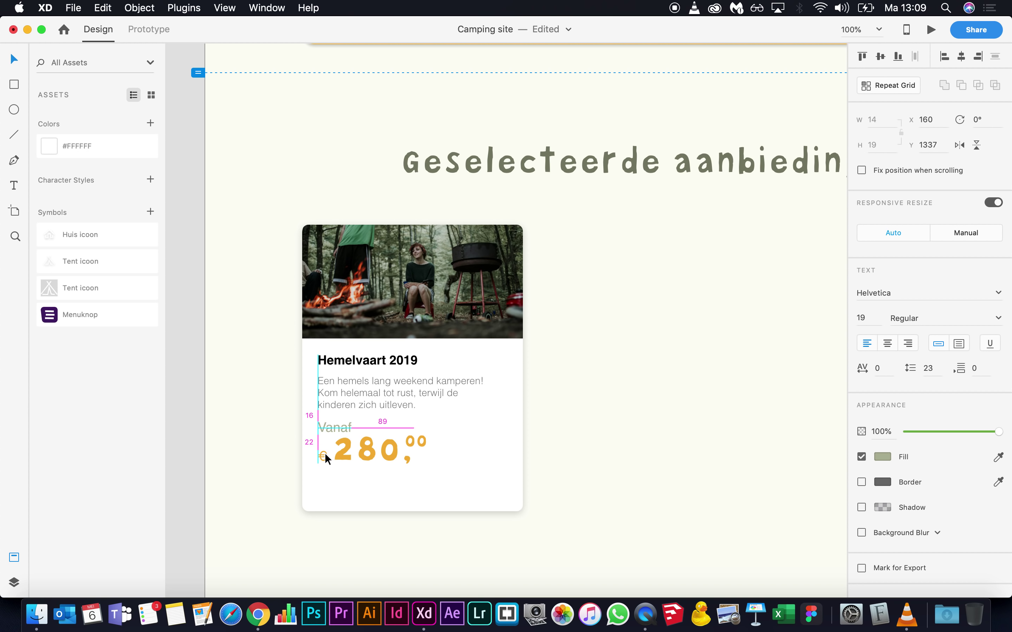
shift+click(367, 453)
key(Down)
key(Down)
key(Down)
key(Down)
key(Down)
key(Down)
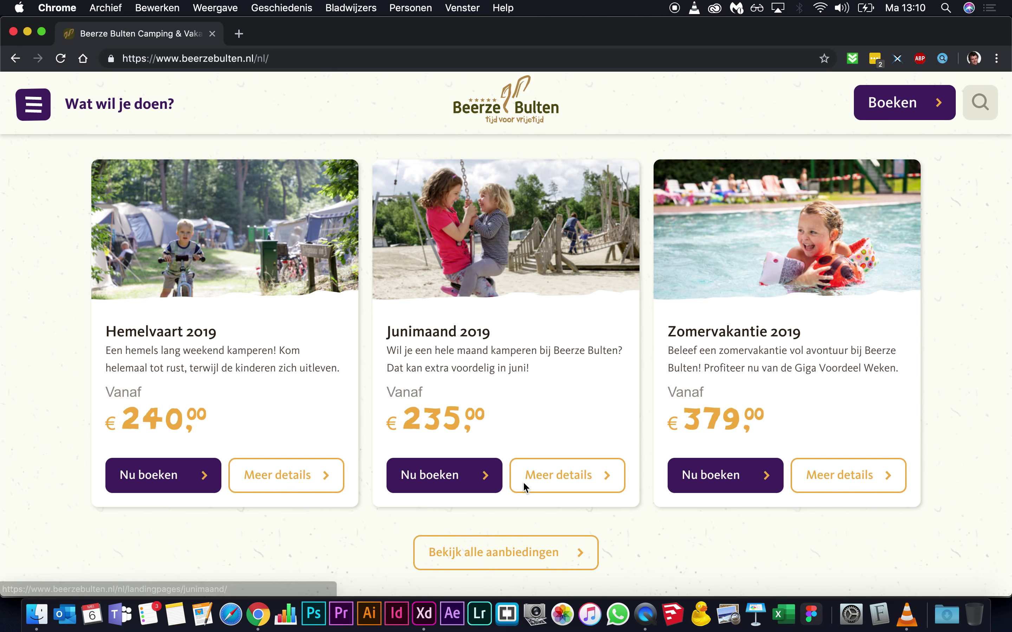
Step: Extend the offer card downward to a height of 430 and check the button row on the website's cards
click(471, 490)
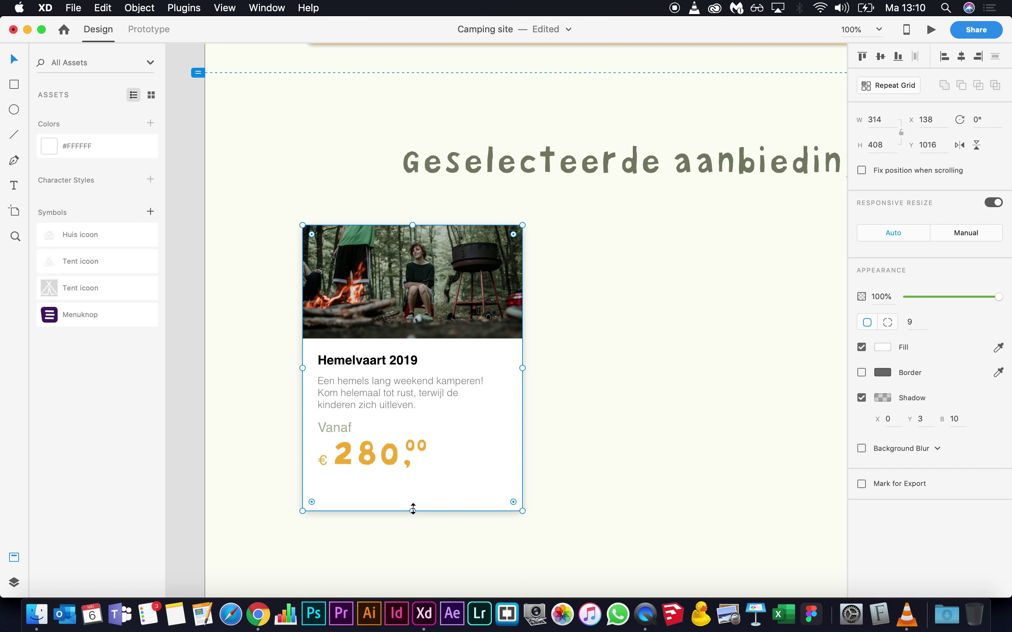
drag(413, 508, 411, 527)
click(594, 469)
scroll(594, 469, down, 3)
key(super+Tab)
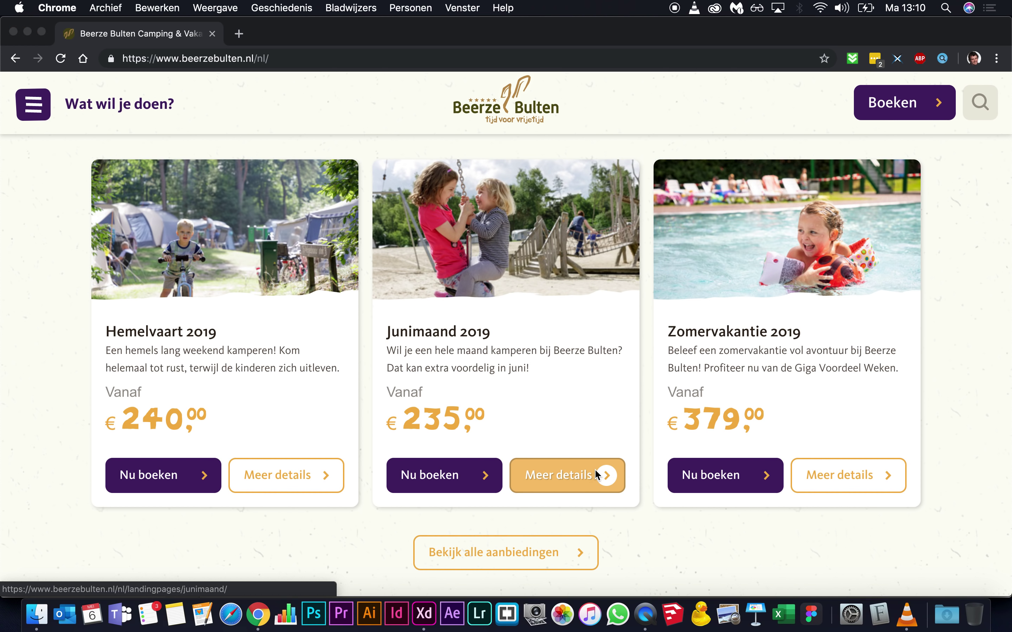
key(super+Tab)
scroll(576, 390, up, 5)
scroll(576, 390, down, 3)
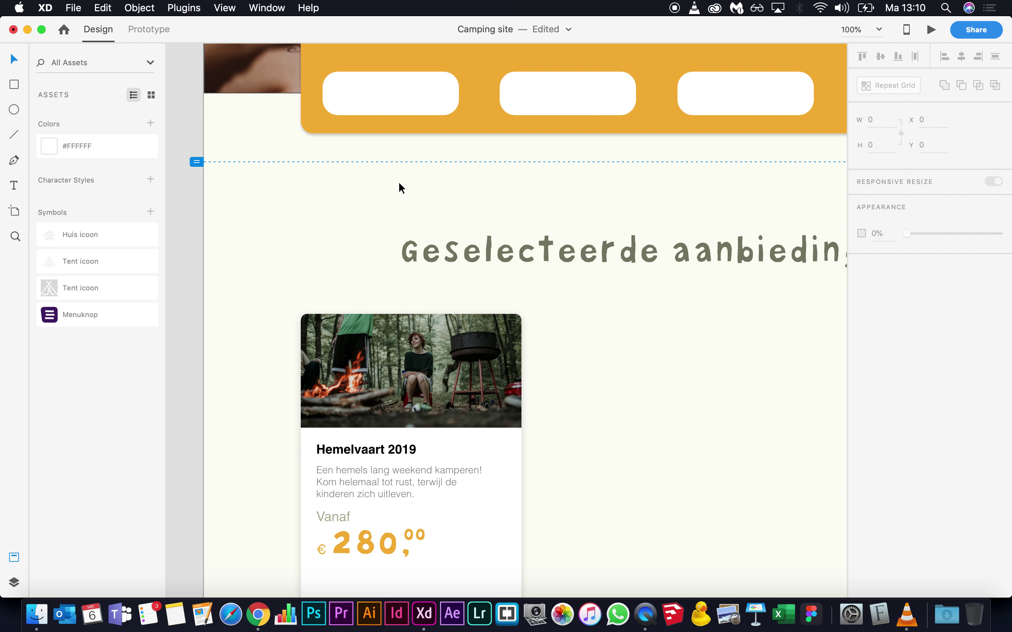
drag(393, 106, 403, 509)
scroll(403, 510, down, 3)
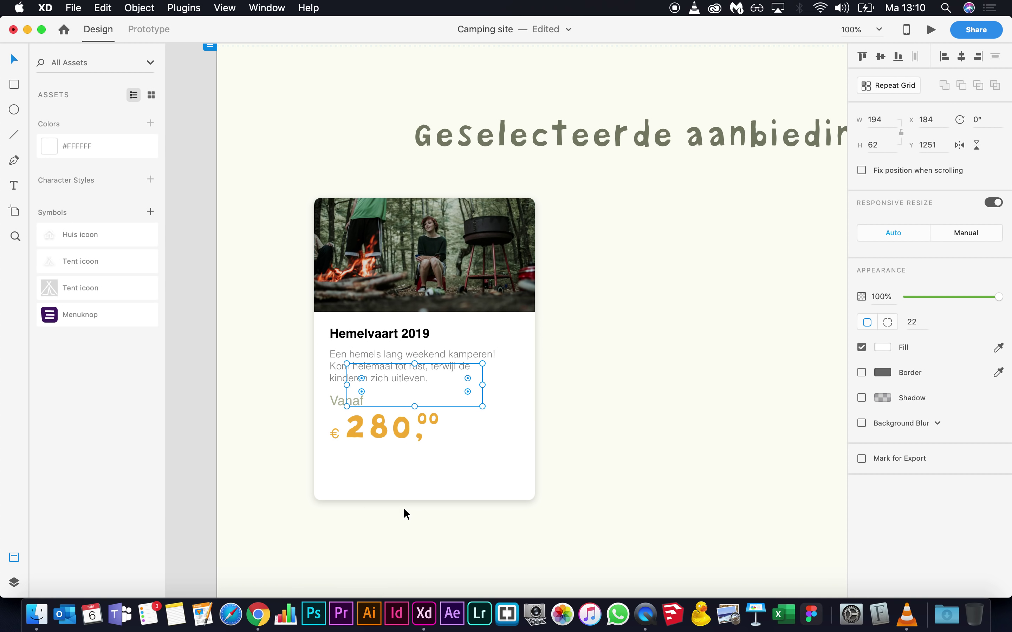
drag(427, 394, 427, 462)
key(super+z)
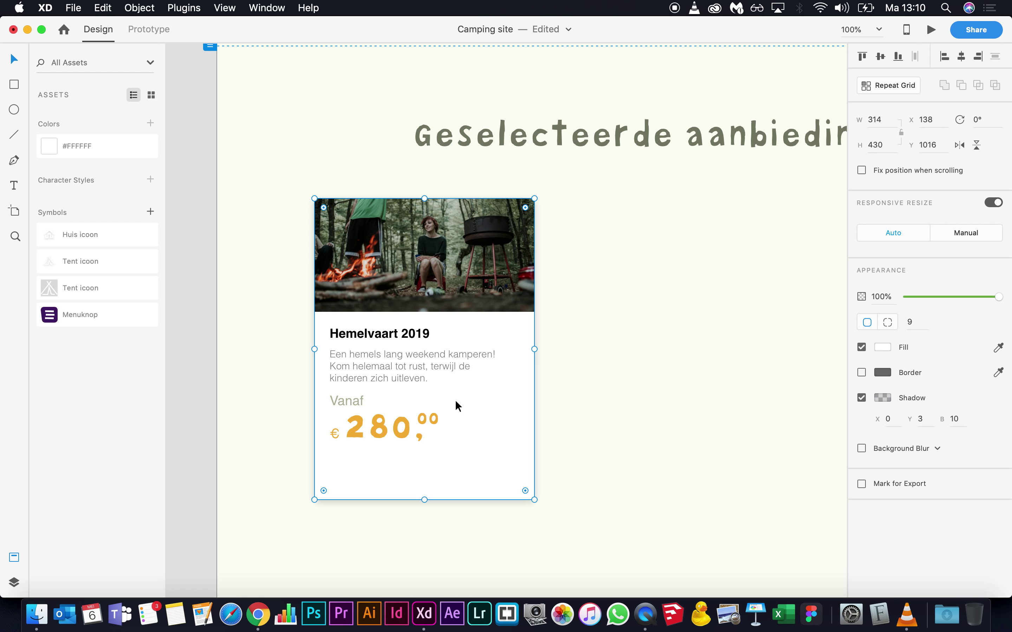
key(super+z)
Step: Copy the first white rounded box from the orange bar and place the pasted copy under the price at X 160, Y 1394
scroll(468, 105, up, 4)
key(super+c)
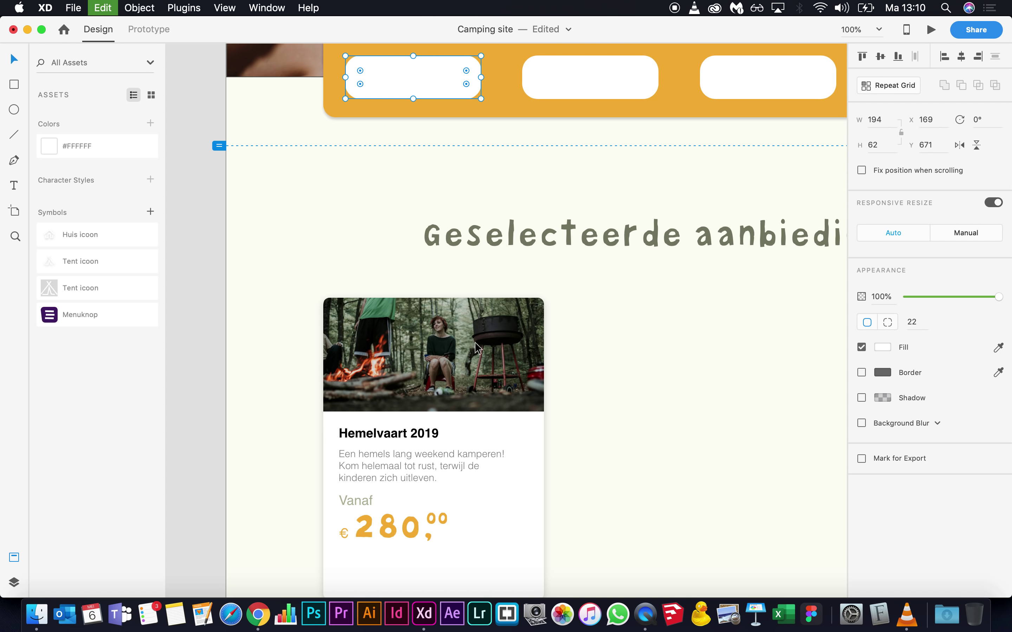
scroll(477, 463, down, 4)
click(475, 399)
key(super+v)
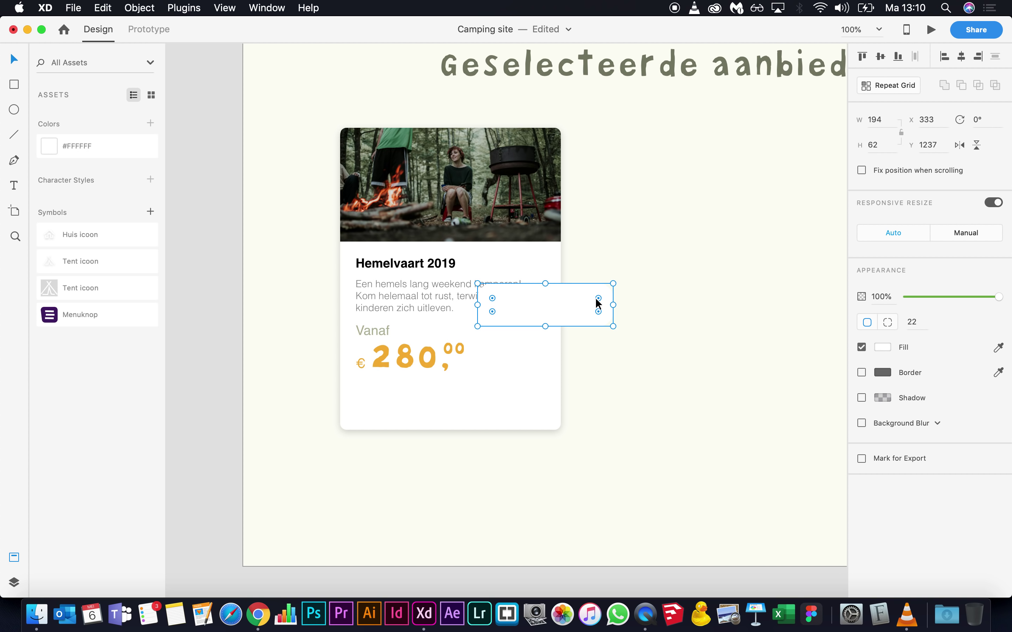
drag(582, 290, 459, 400)
key(super+Tab)
key(super+Tab)
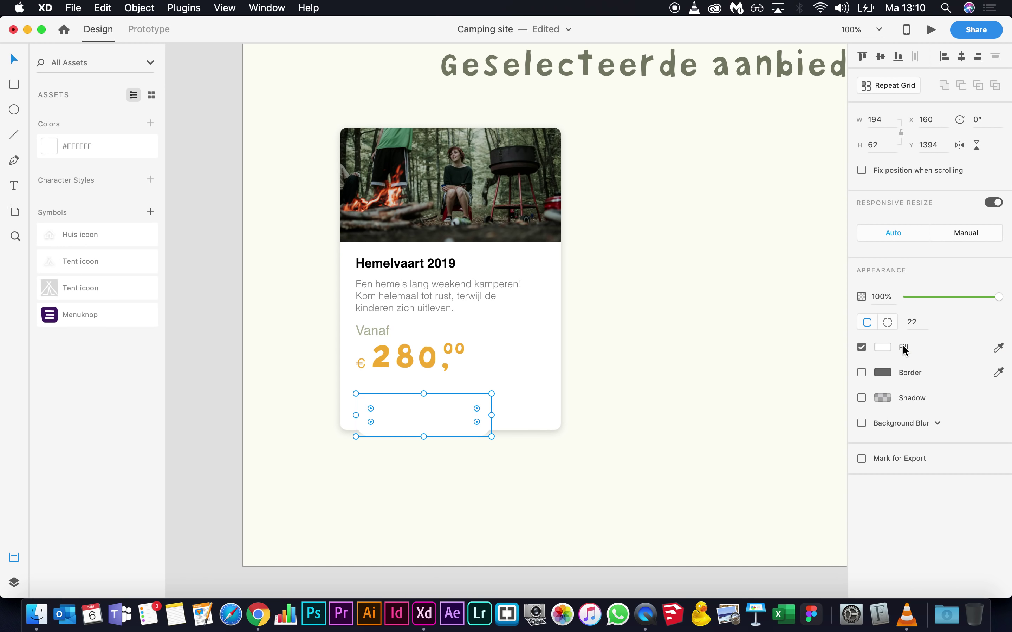
Step: Fill the pasted rounded box with the saved dark purple swatch and compare it with the website's "Nu boeken" button
click(887, 347)
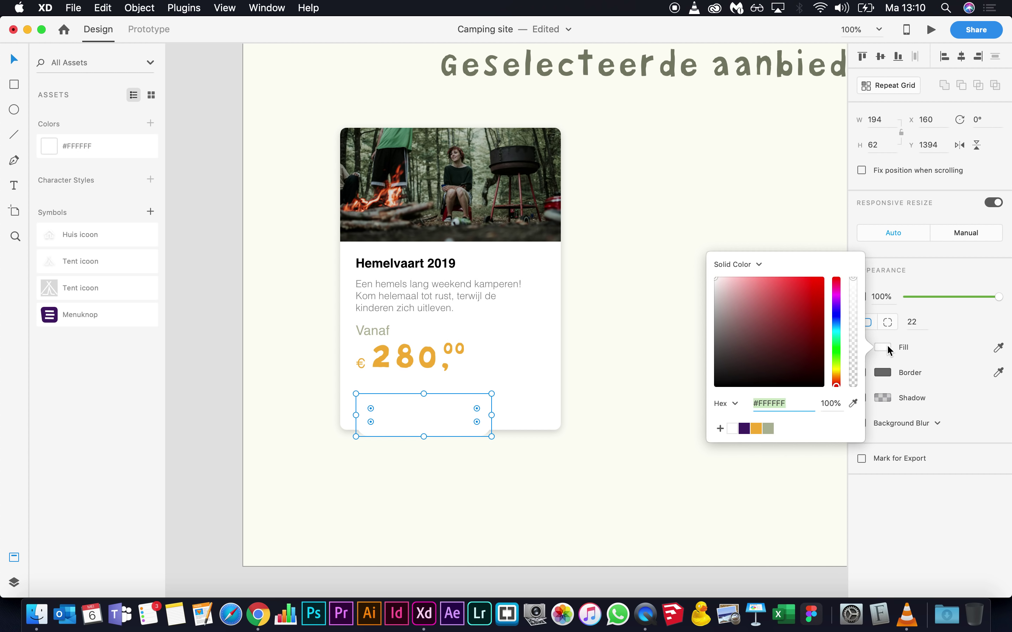
click(744, 430)
click(600, 445)
key(super+Tab)
key(super+Tab)
Step: Reduce the purple button's corner radius to 14 and resize it to 142 wide by 47 high
click(456, 408)
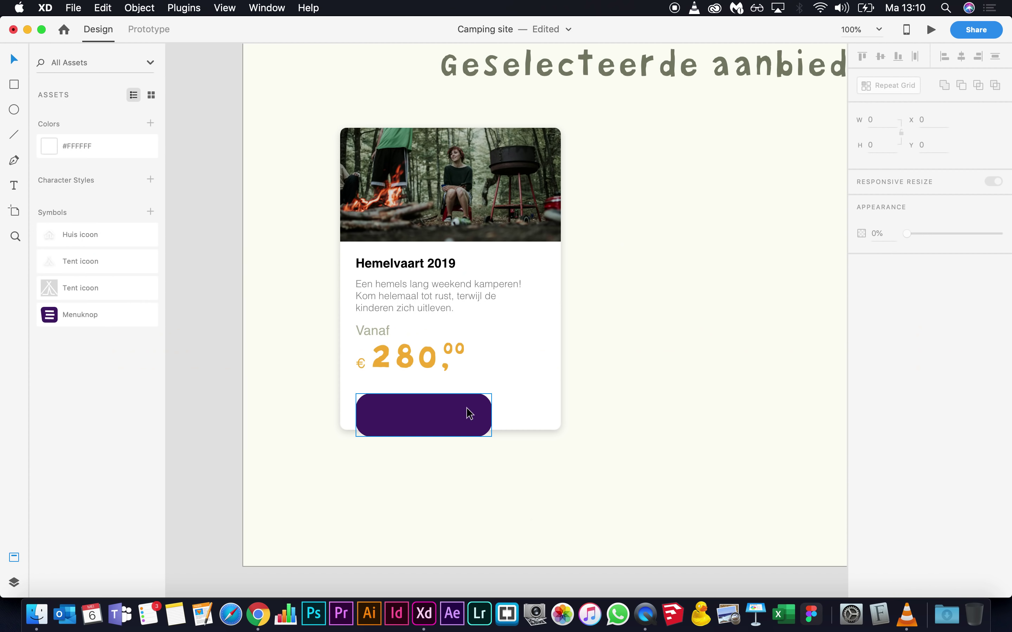
drag(370, 409, 336, 405)
drag(491, 438, 455, 426)
Step: Extend the offer card's lower edge to a height of 450 to leave room below the purple button
click(493, 422)
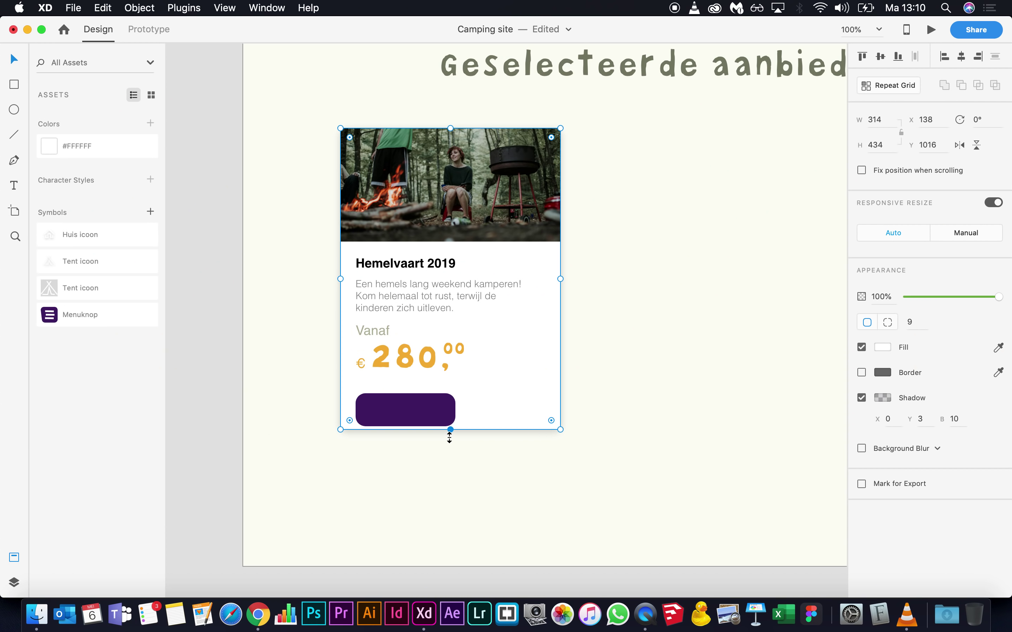
drag(449, 437, 447, 443)
double_click(426, 414)
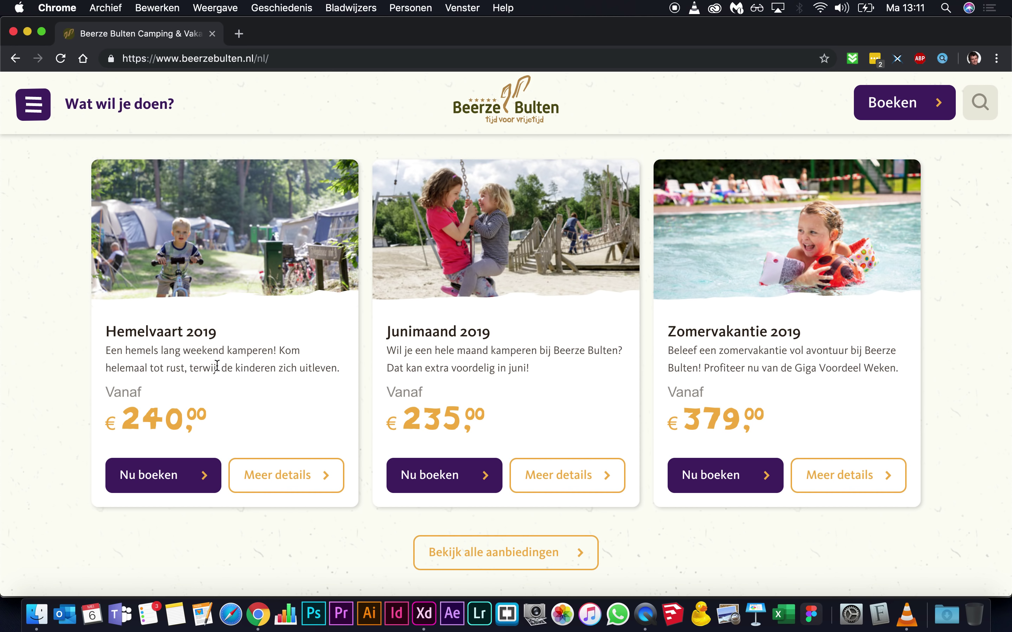
Step: Duplicate the "Hemelvaart 2019" heading and place the copy over the purple button at X 168, Y 1409
key(super+Tab)
scroll(426, 411, up, 5)
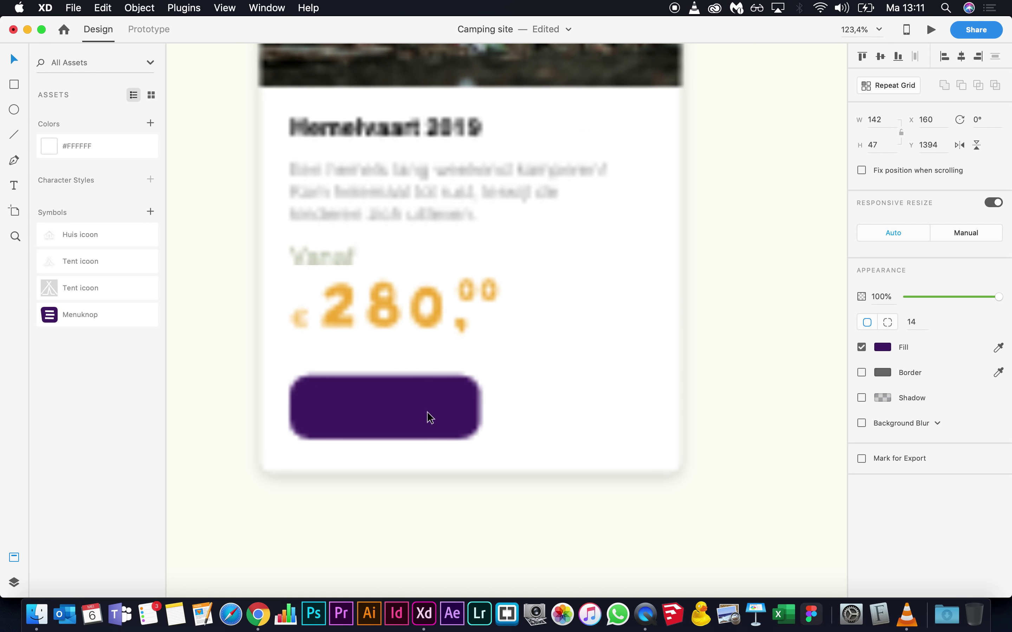
scroll(426, 411, right, 3)
key(super+Tab)
key(super+Tab)
click(524, 369)
scroll(509, 336, up, 3)
drag(311, 246, 321, 524)
click(323, 527)
Step: Select the heading copy on the purple button and change its fill from black to white
shift+click(667, 482)
click(446, 529)
key(super+a)
double_click(443, 529)
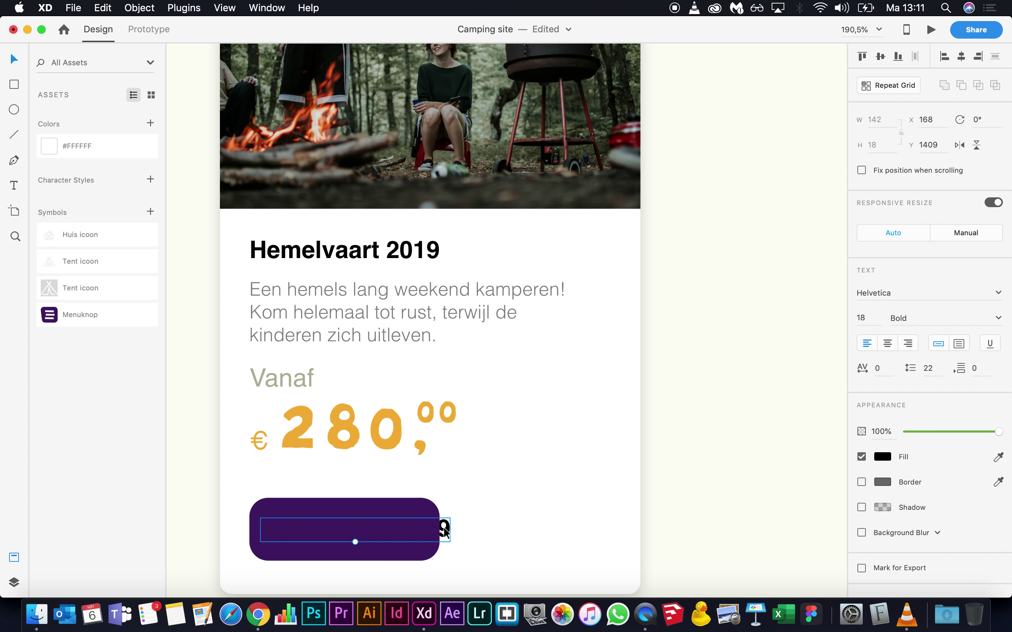
double_click(444, 528)
click(881, 457)
click(702, 435)
click(883, 457)
drag(762, 429, 707, 374)
click(490, 507)
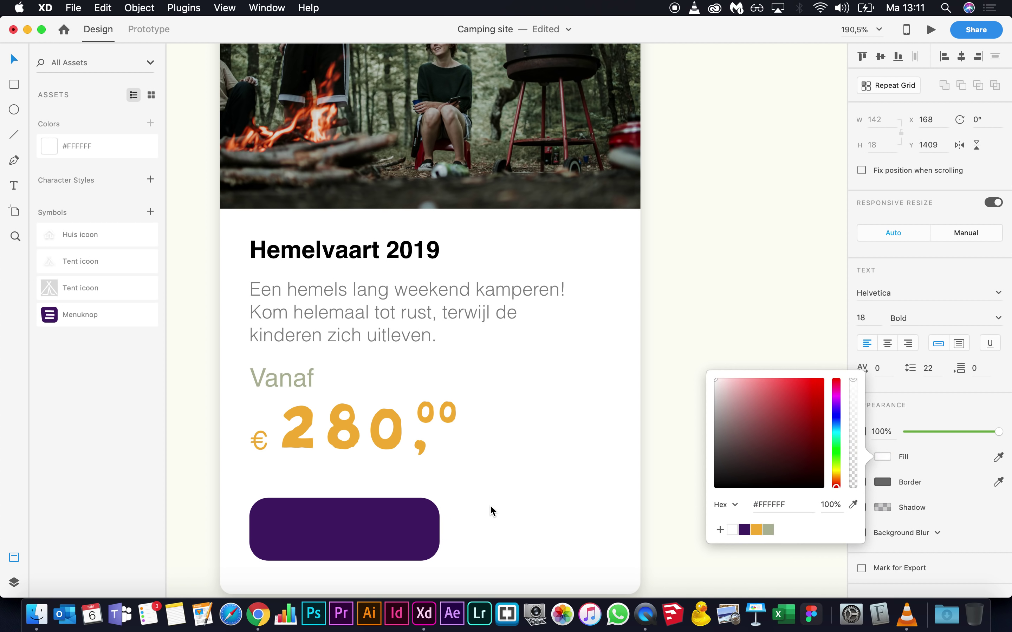
Step: Set the font weight of the white label on the purple button to Regular
click(443, 527)
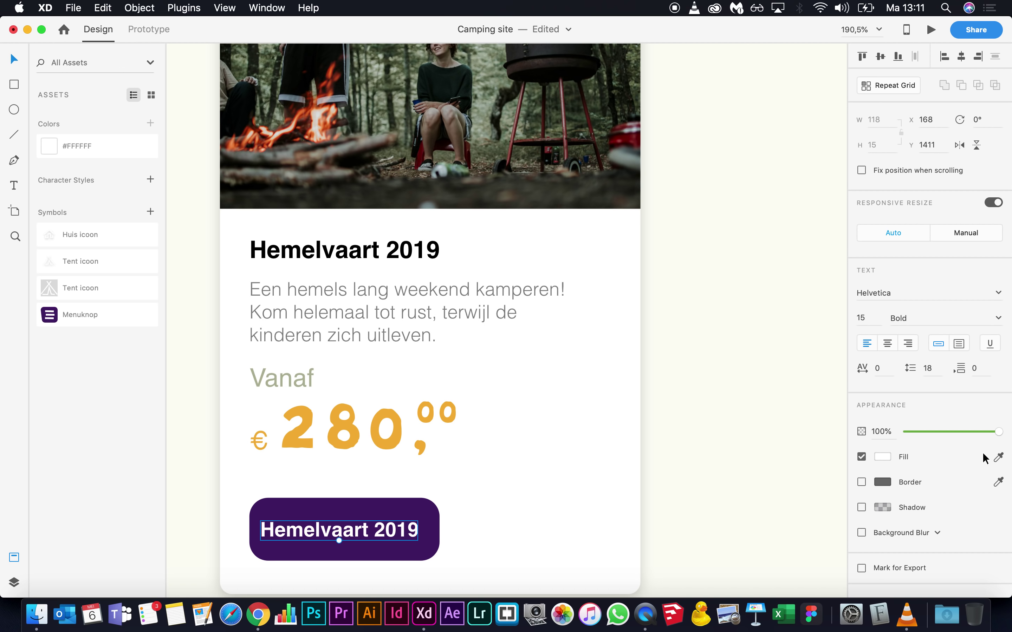
click(998, 318)
click(962, 338)
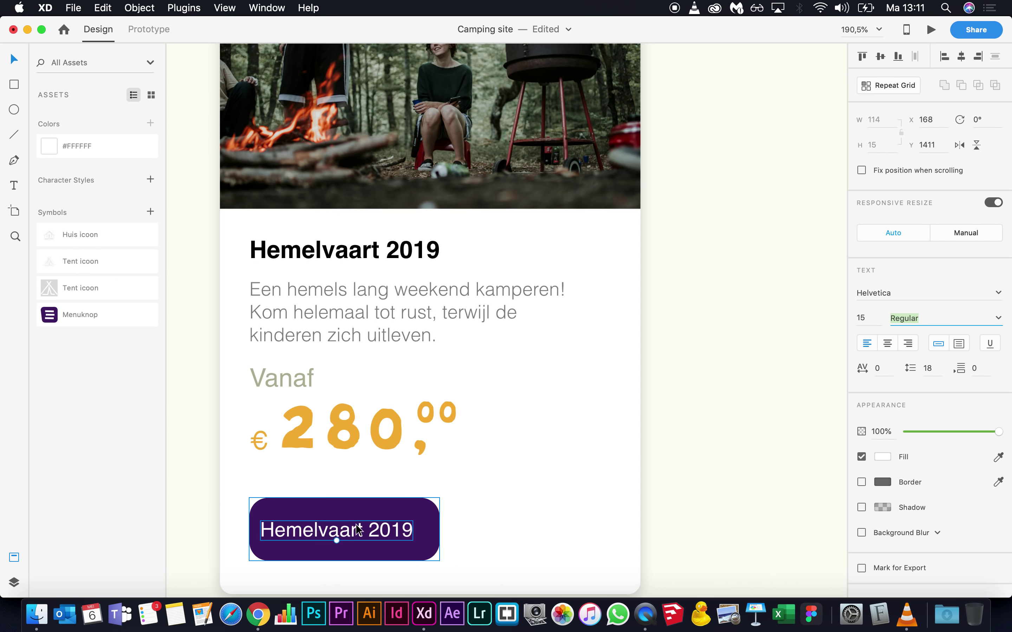
Step: Change the button label's text to "Nu boeken" and shift it slightly right to X 175
double_click(358, 530)
key(super+a)
text(Nu boeken)
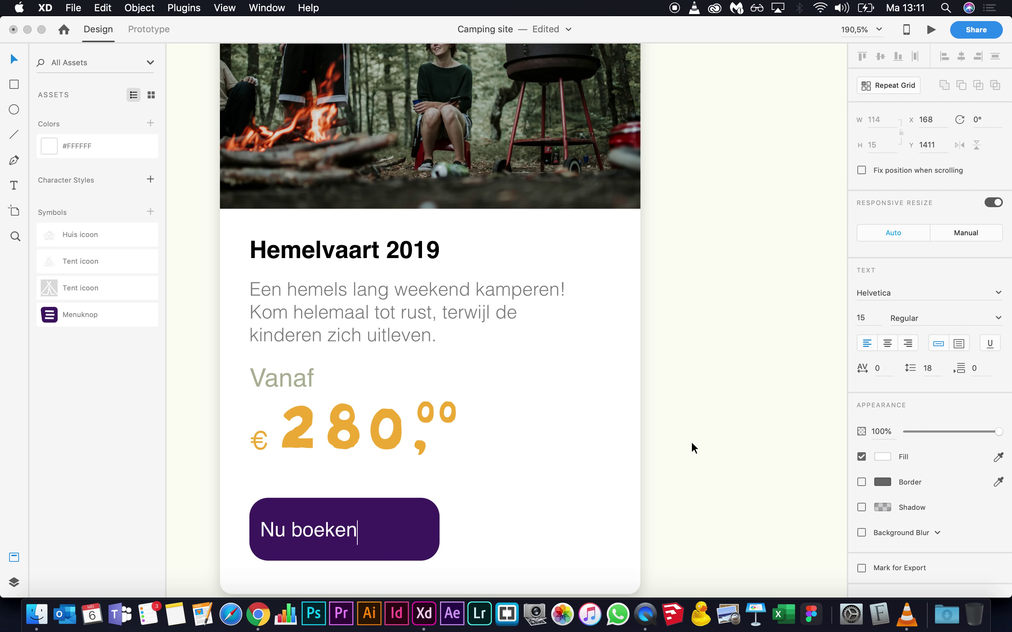
key(Escape)
drag(305, 531, 312, 532)
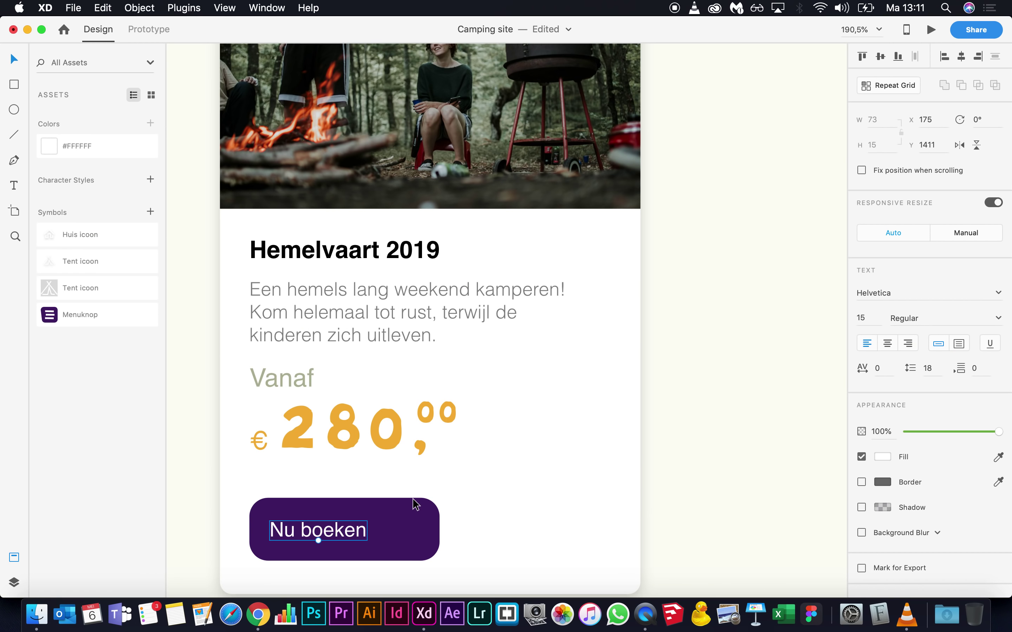
scroll(418, 526, down, 2)
click(192, 417)
click(15, 158)
scroll(396, 498, up, 3)
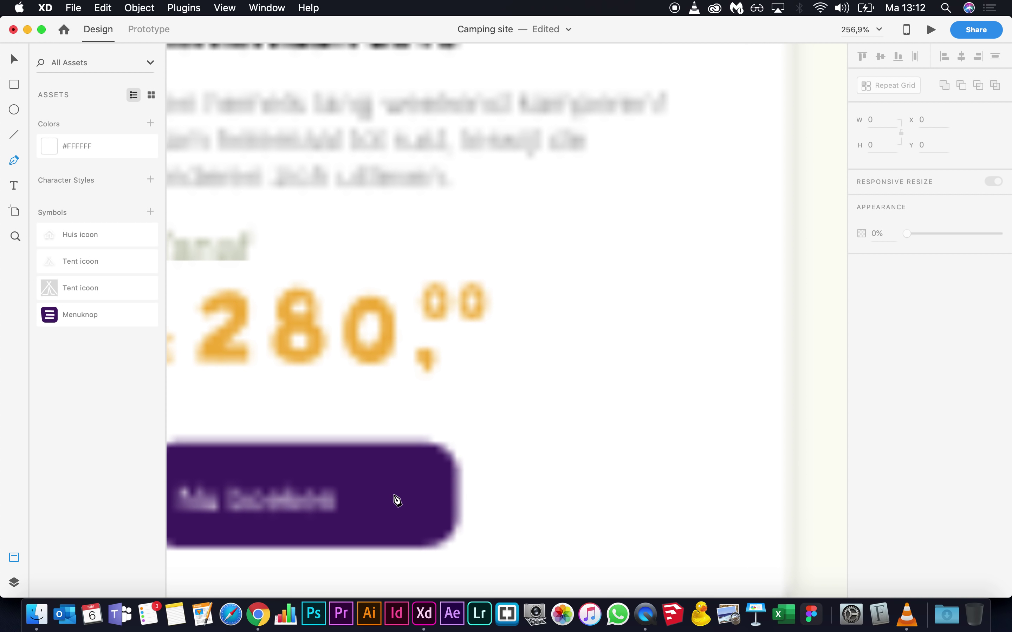
click(422, 437)
click(448, 463)
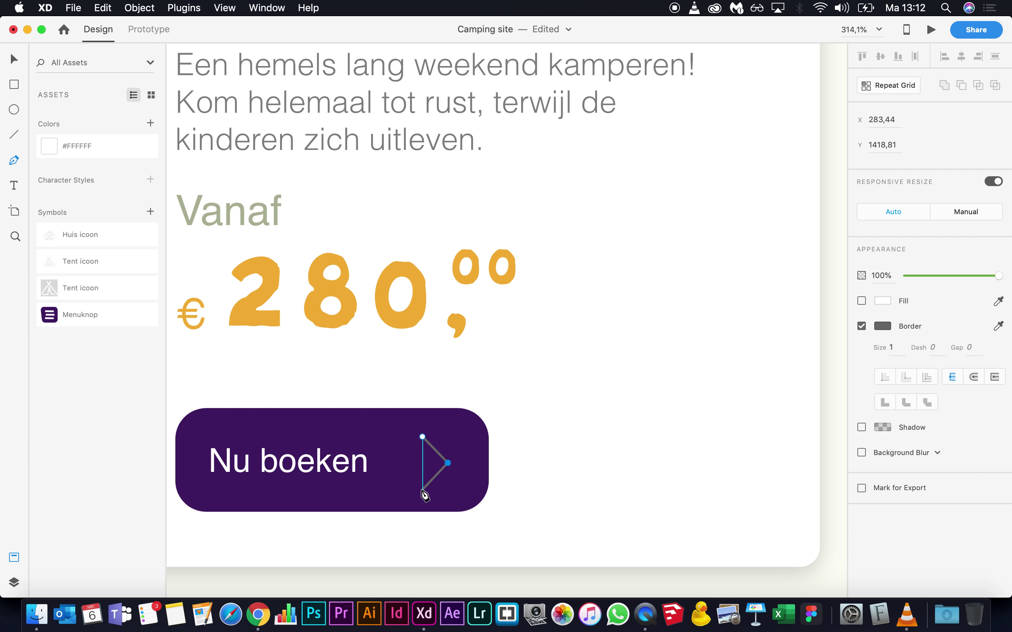
click(423, 488)
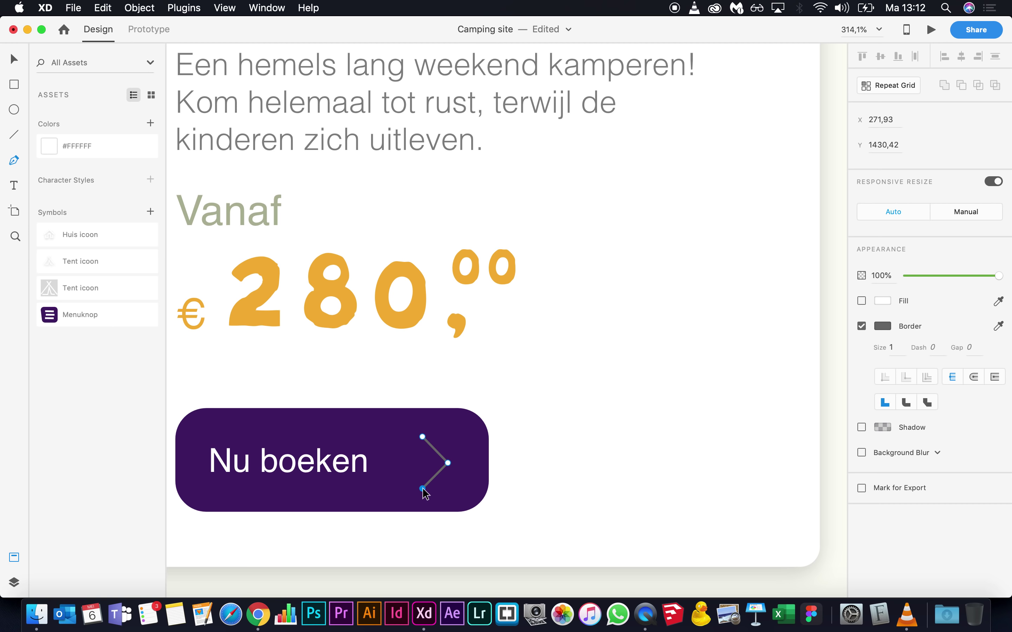
key(Escape)
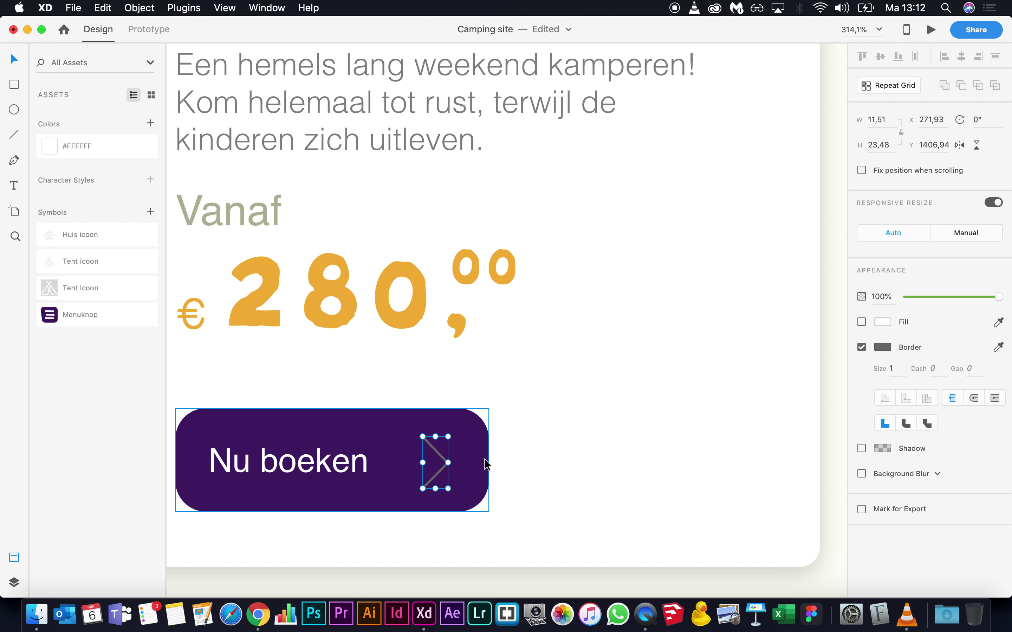
key(super+z)
key(super+z)
scroll(566, 409, down, 3)
scroll(565, 409, down, 3)
key(super+z)
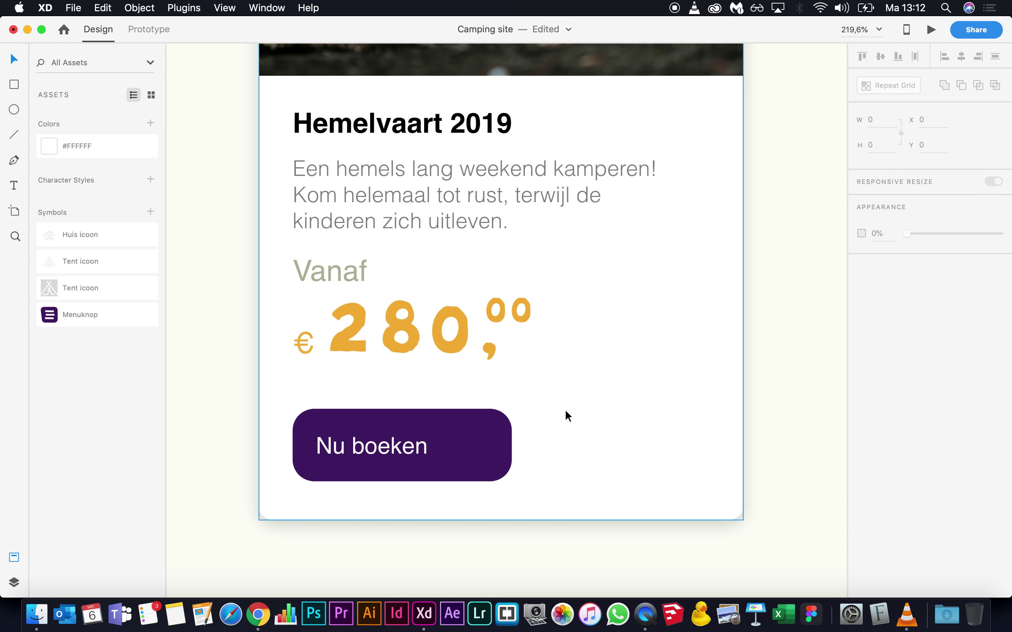
Step: Draw a new square artboard of about 234 by 234 in the empty area left of the page
scroll(565, 409, left, 5)
scroll(566, 409, down, 5)
scroll(565, 410, left, 7)
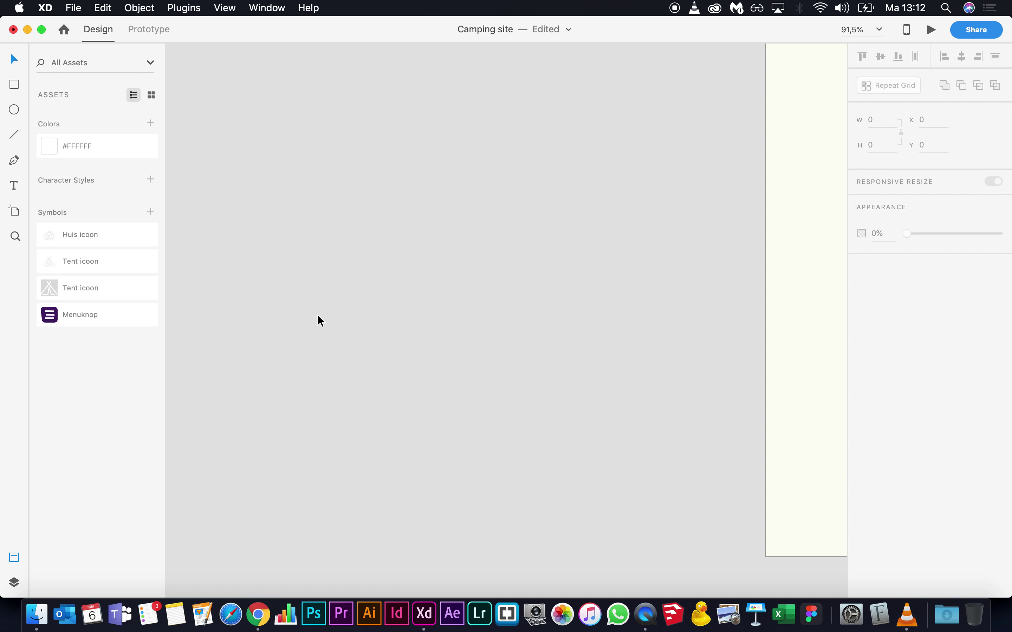
click(14, 211)
drag(292, 174, 444, 325)
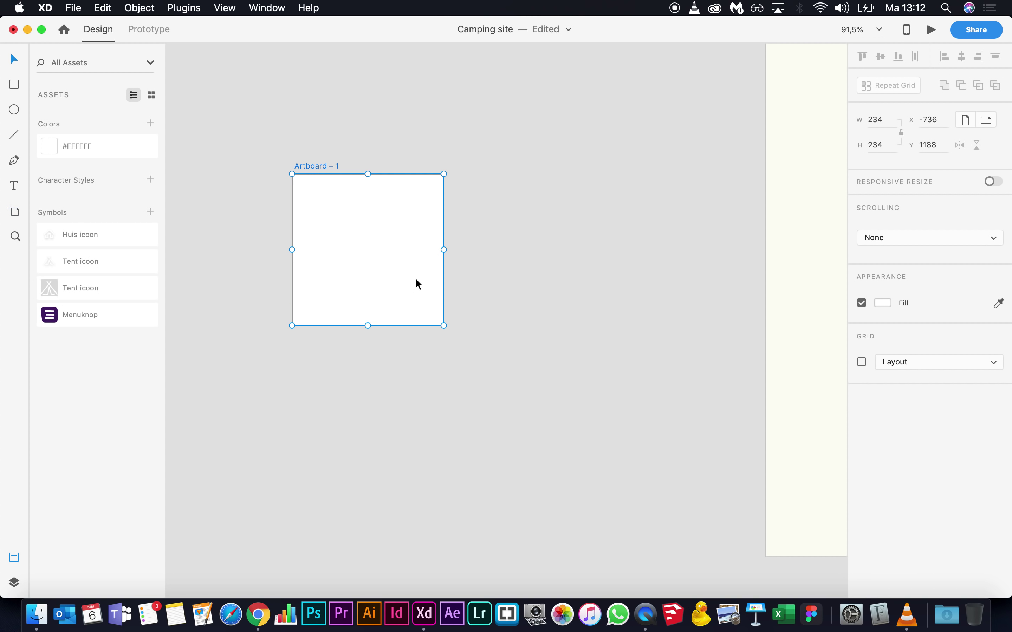
Step: Turn on the grid for the new artboard and set its type to Square
scroll(343, 192, up, 3)
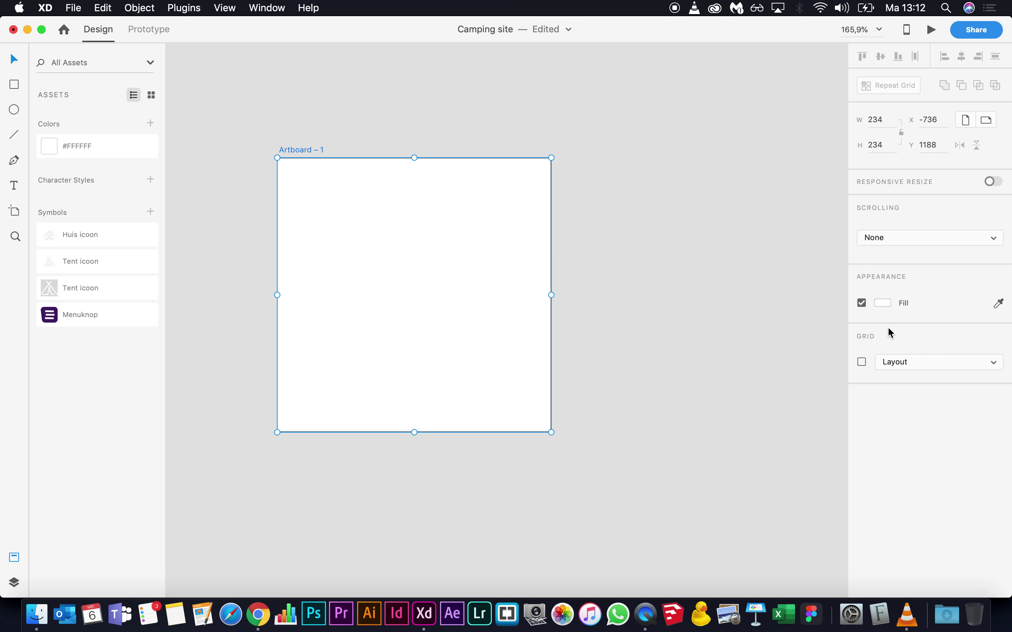
click(864, 362)
click(917, 367)
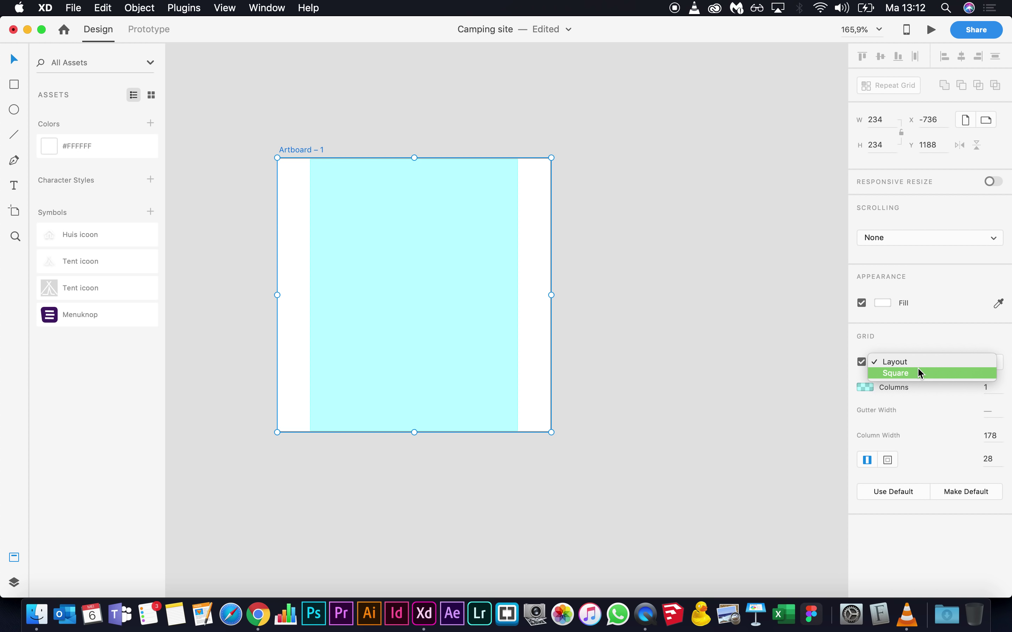
click(917, 369)
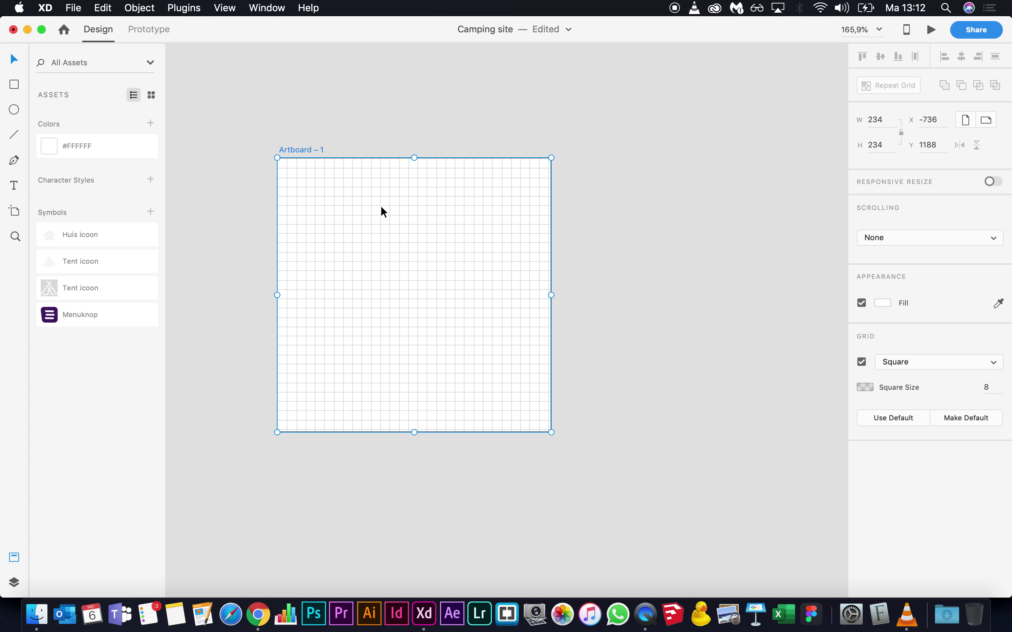
Step: Draw a right-pointing arrowhead 16 wide and 32 high on the artboard's grid with the Pen tool
scroll(394, 218, up, 7)
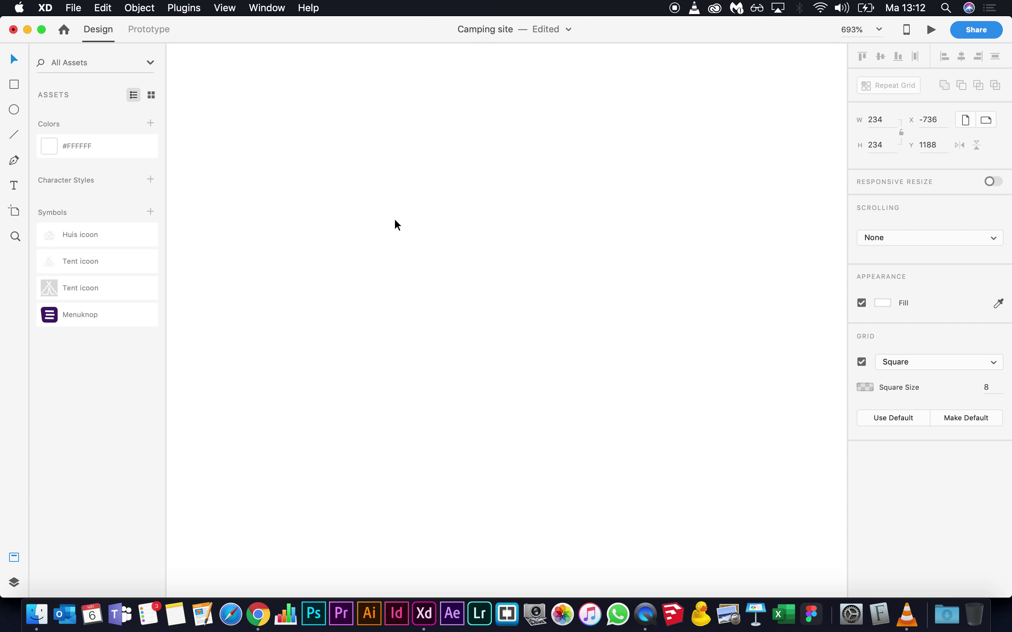
key(p)
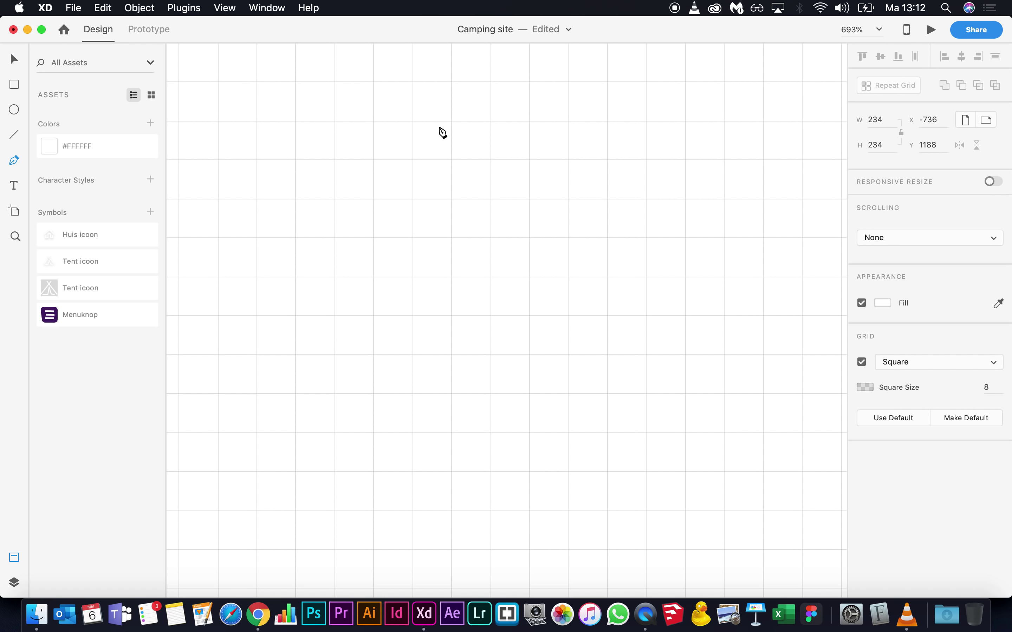
click(451, 160)
click(491, 237)
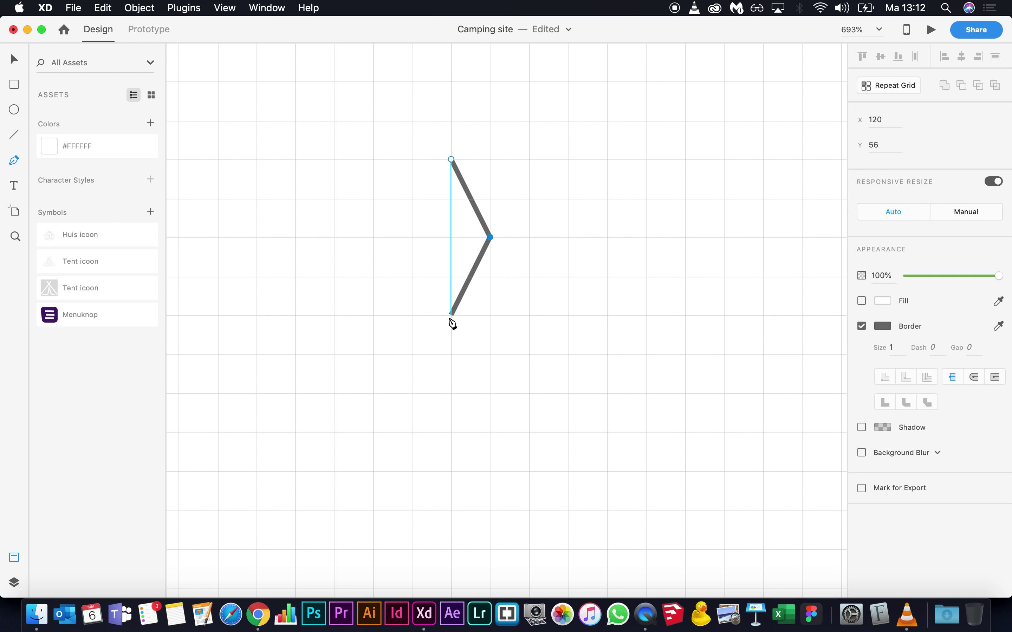
key(super+z)
click(528, 237)
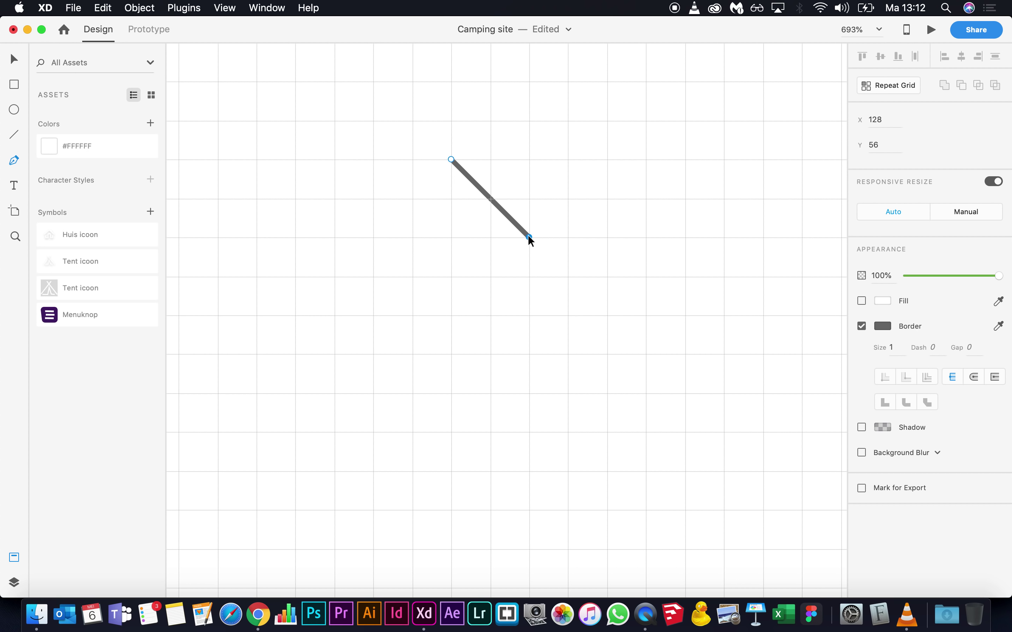
key(Escape)
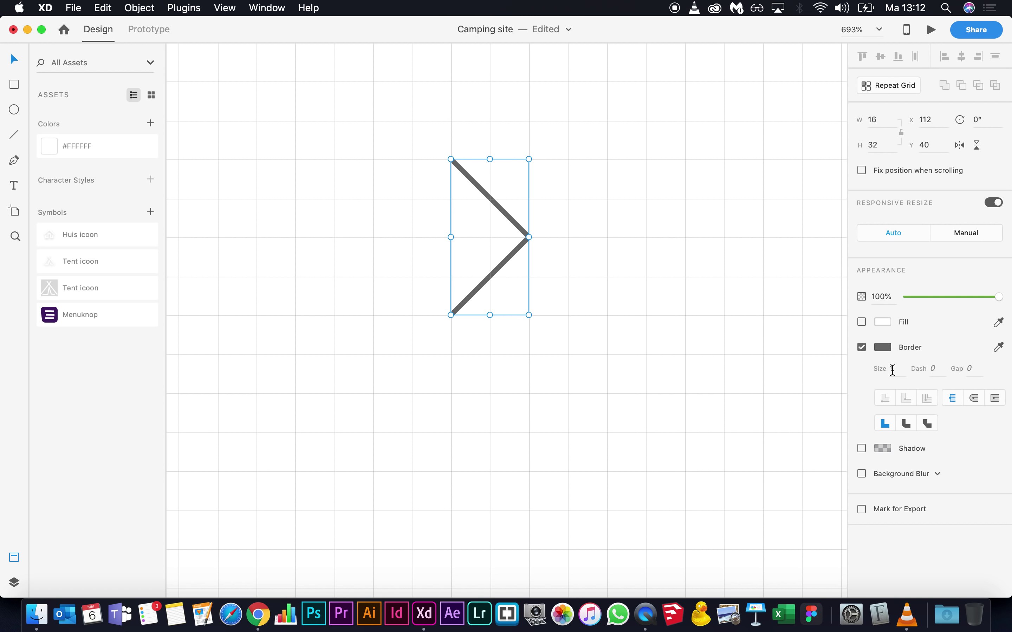
Step: Set the arrowhead's border size to 3 and deselect it
text(3)
key(Return)
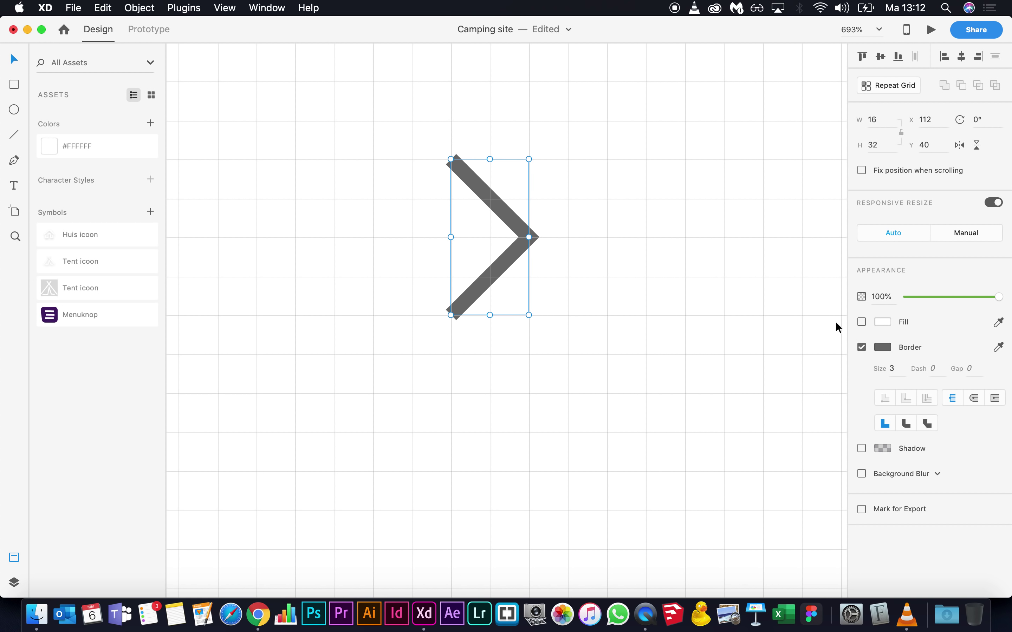
click(715, 325)
Step: Save the arrowhead as a reusable symbol named "Pijltje"
scroll(715, 326, down, 6)
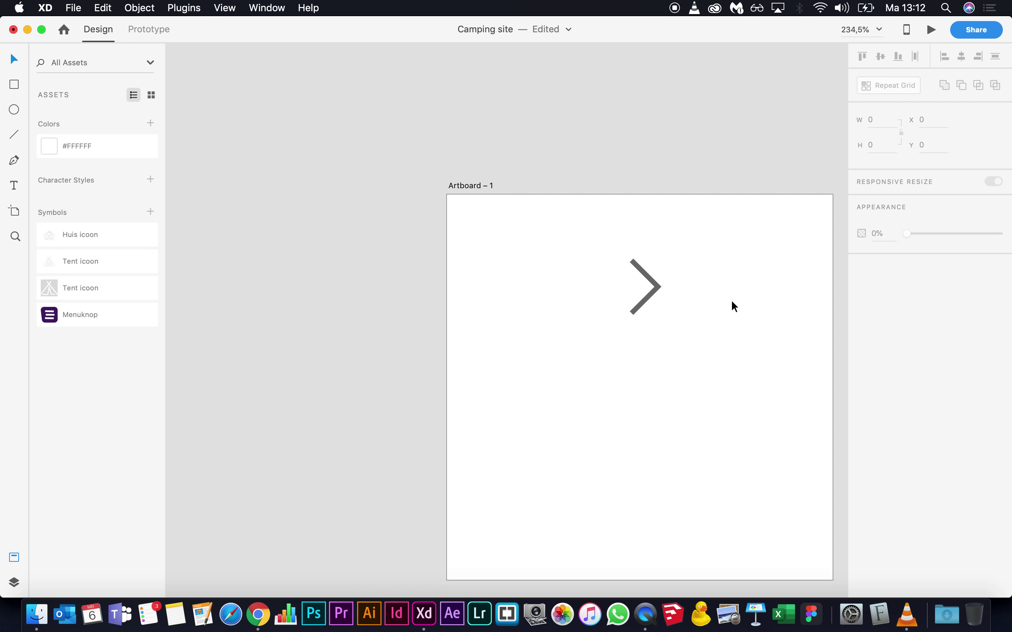
scroll(732, 301, right, 8)
scroll(732, 301, down, 4)
drag(599, 288, 497, 233)
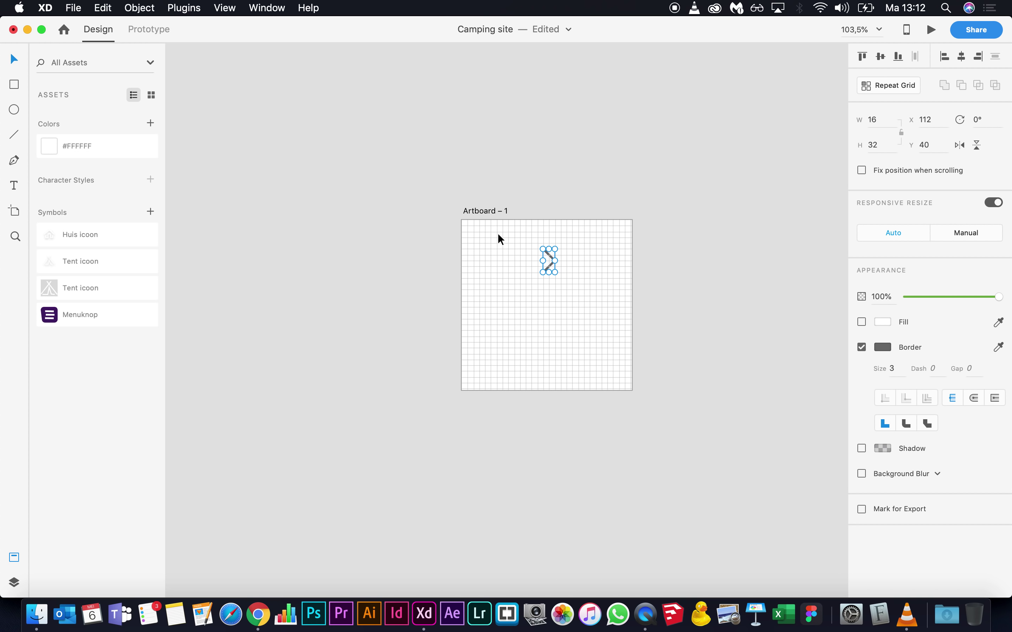
click(151, 212)
double_click(79, 234)
text(Pijltje)
click(412, 522)
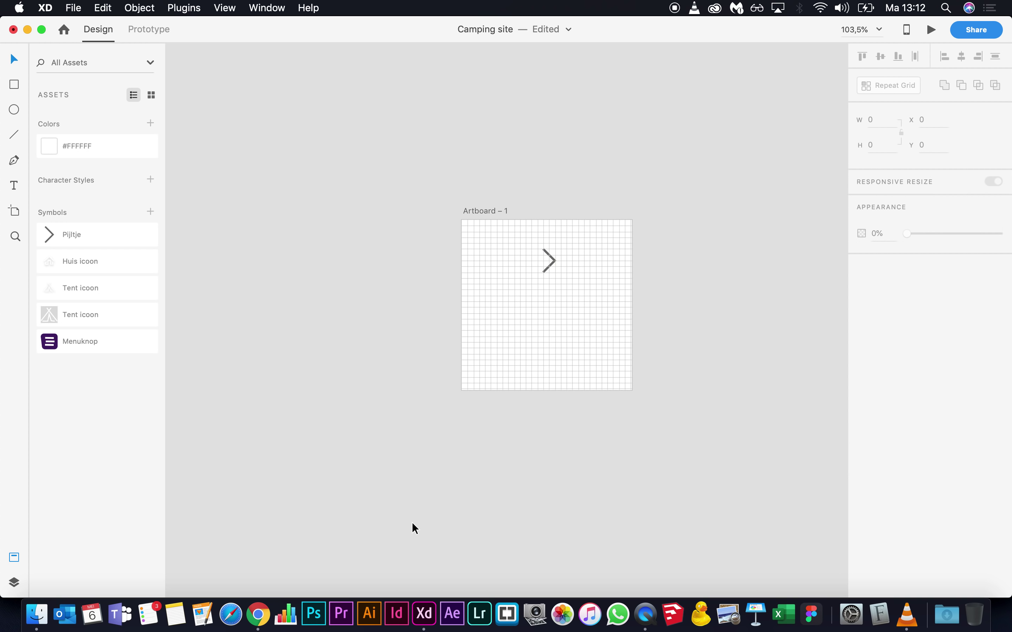
Step: Change the border color of the arrowhead on the small artboard to white
scroll(536, 417, right, 10)
scroll(536, 417, left, 10)
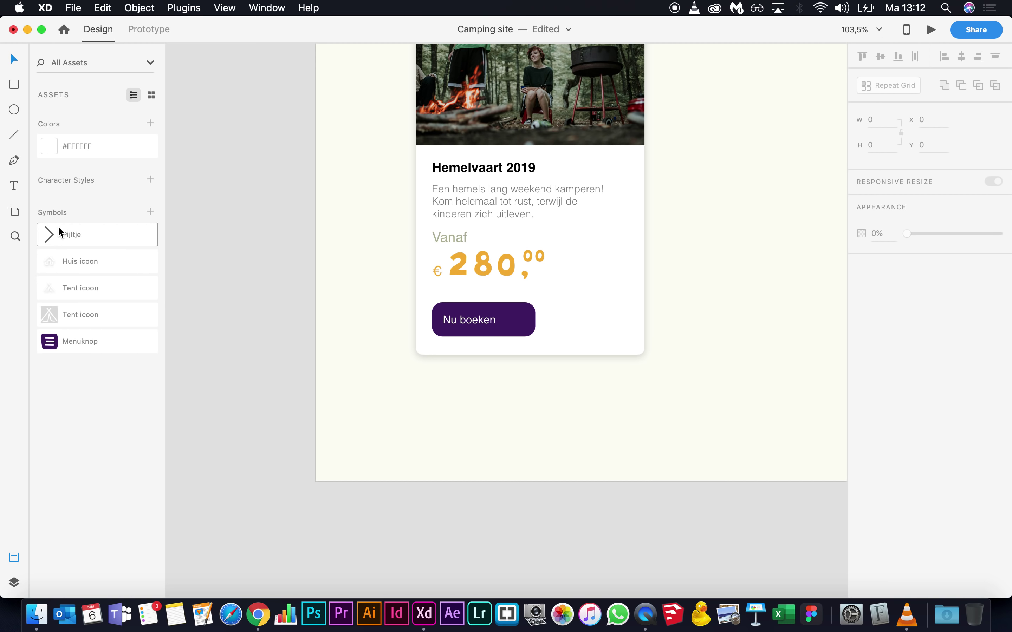
scroll(338, 232, left, 10)
click(362, 236)
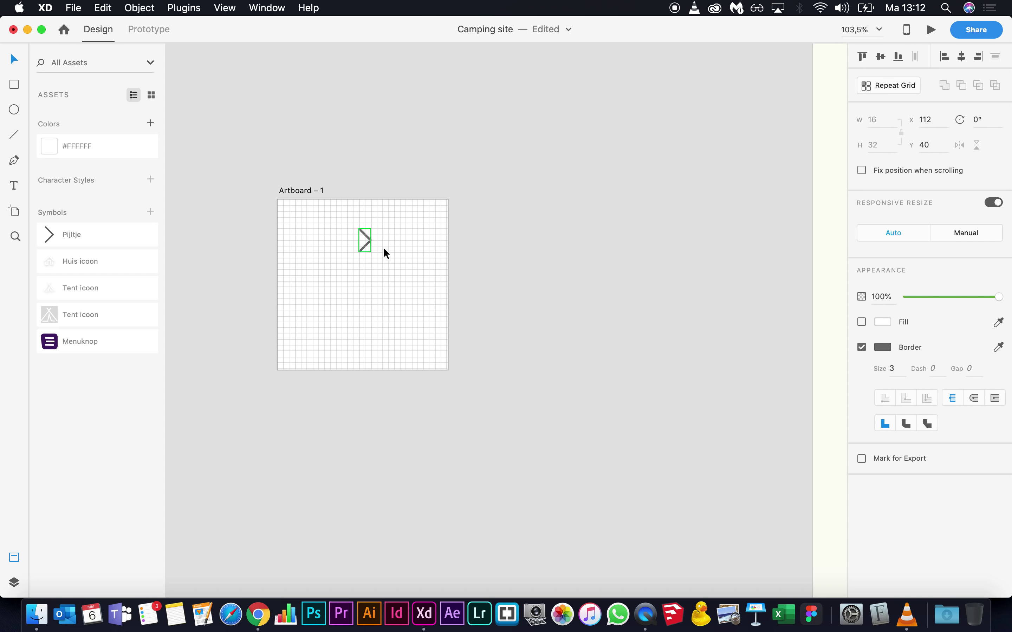
click(880, 346)
click(708, 273)
click(557, 210)
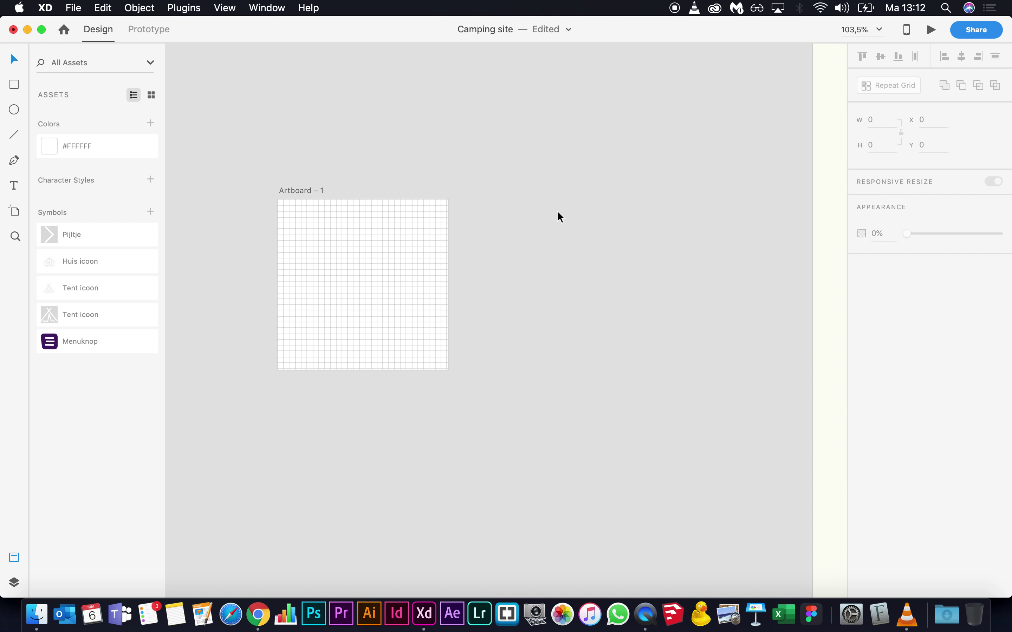
Step: Place a Pijltje symbol at the right end of the "Nu boeken" button and scale it down to 8,25 by 16,5
scroll(748, 321, right, 10)
drag(71, 233, 428, 253)
scroll(429, 253, up, 5)
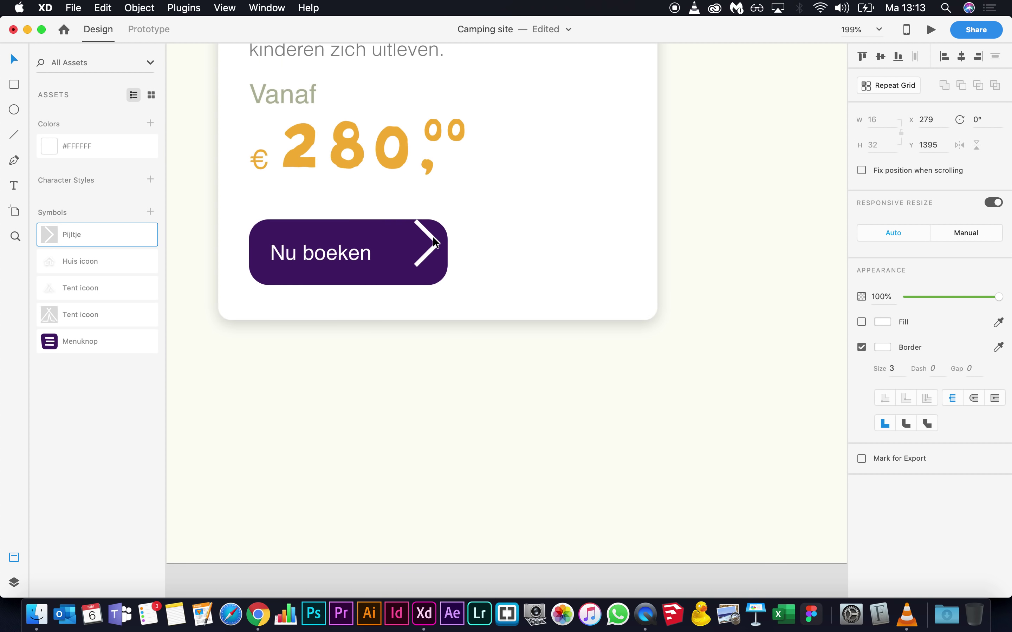
click(433, 242)
double_click(433, 243)
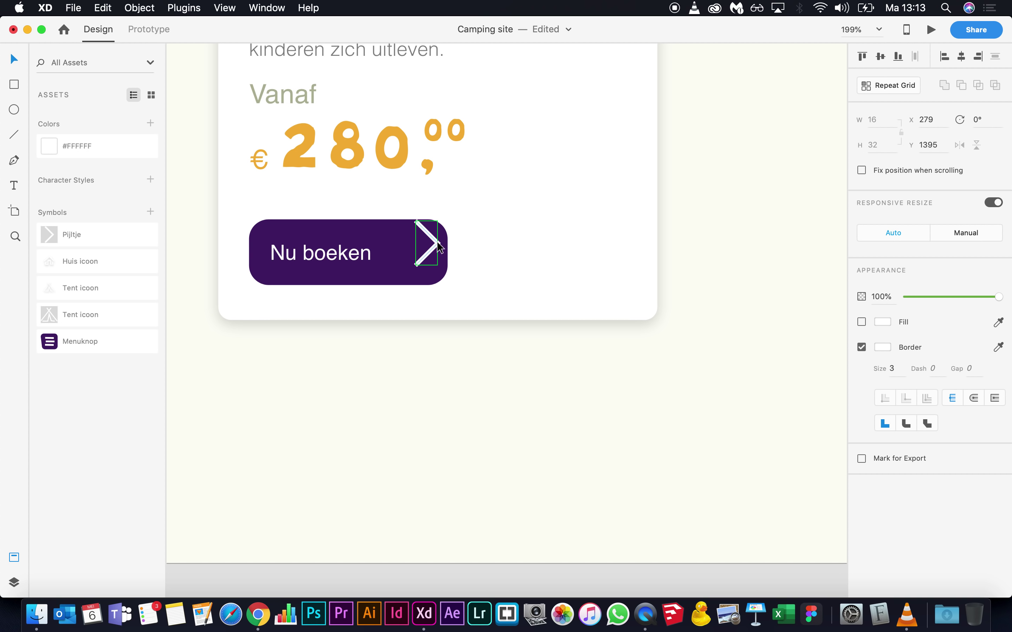
drag(438, 221, 427, 242)
Step: Compare the button with the Beerze Bulten website in Chrome and change the arrow's border to the saved orange
key(super+Tab)
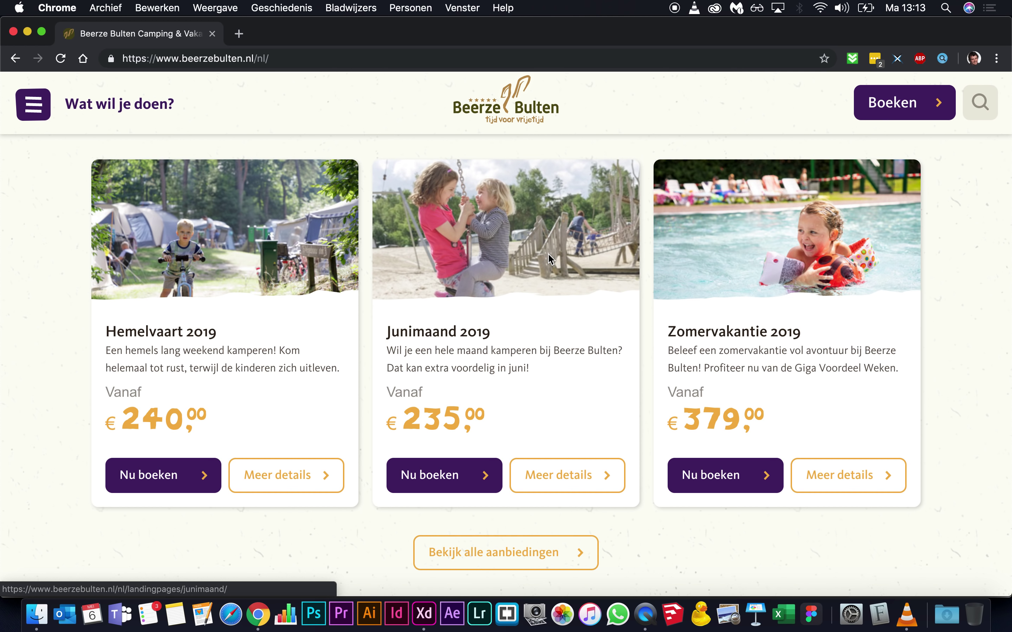
key(super+Tab)
click(882, 326)
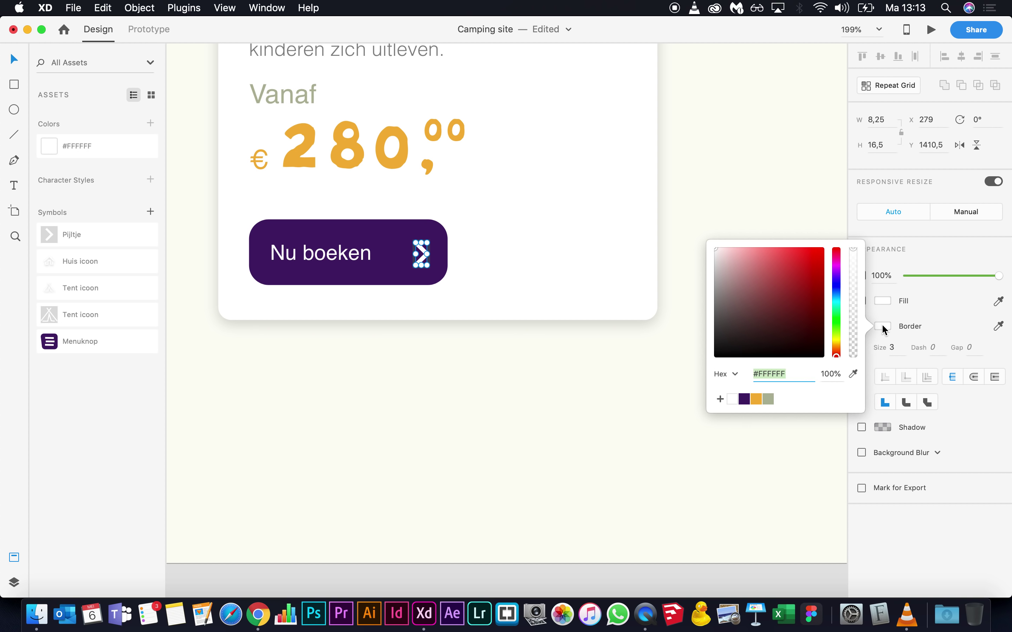
click(756, 399)
click(662, 408)
key(super+Tab)
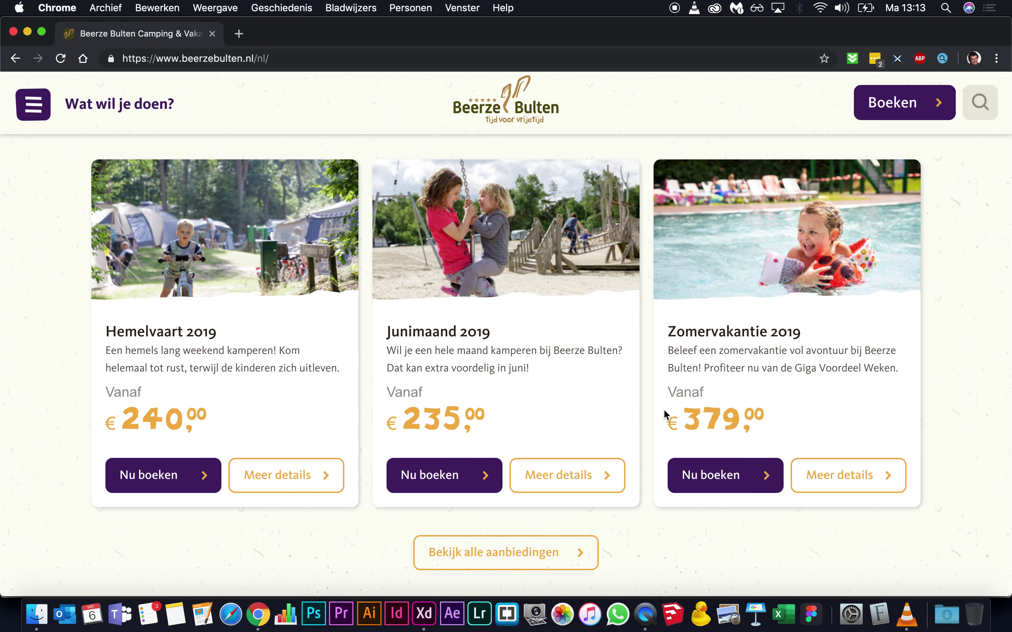
key(super+Tab)
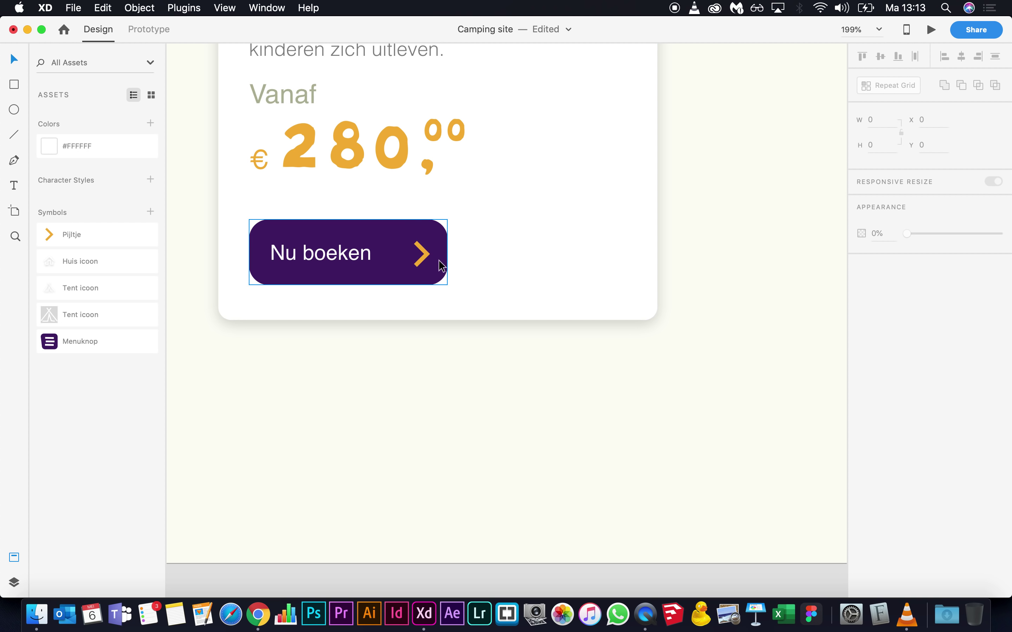
Step: Lock the white background of the offer card
scroll(523, 276, up, 2)
scroll(524, 276, left, 1)
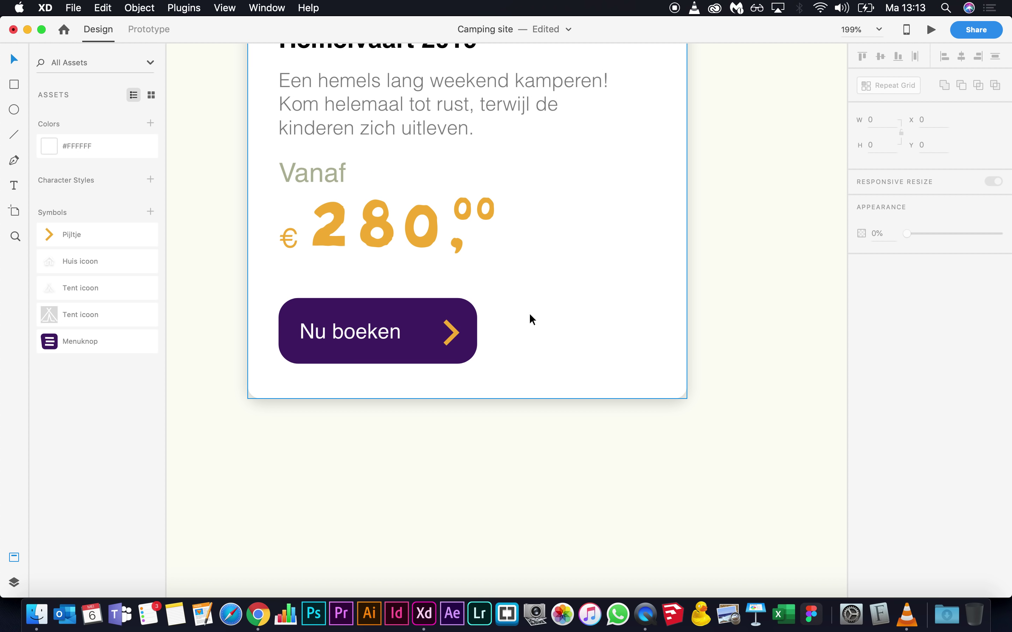
click(608, 337)
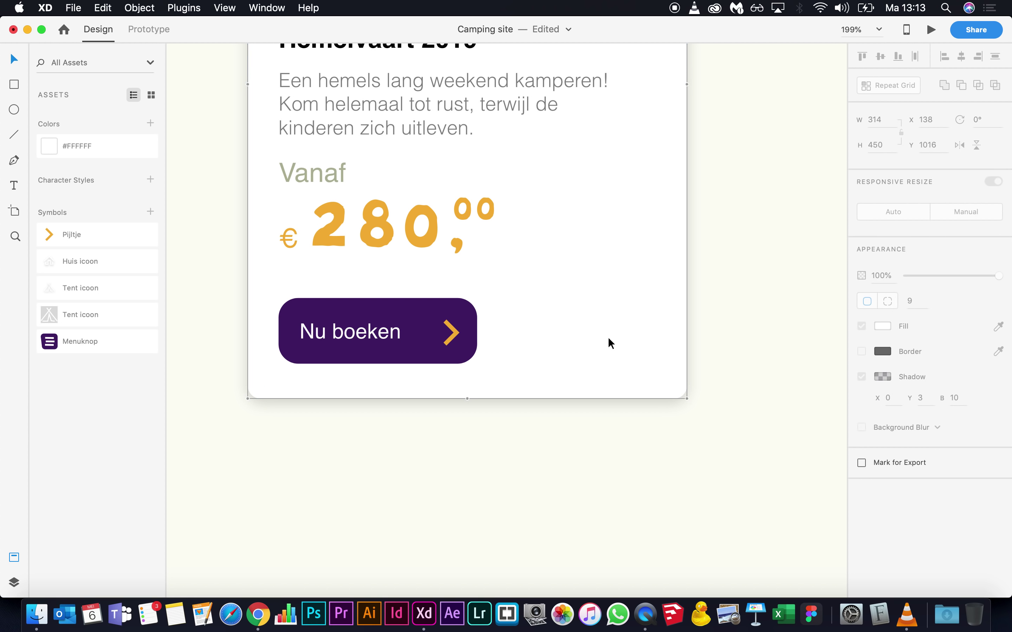
drag(555, 445, 249, 285)
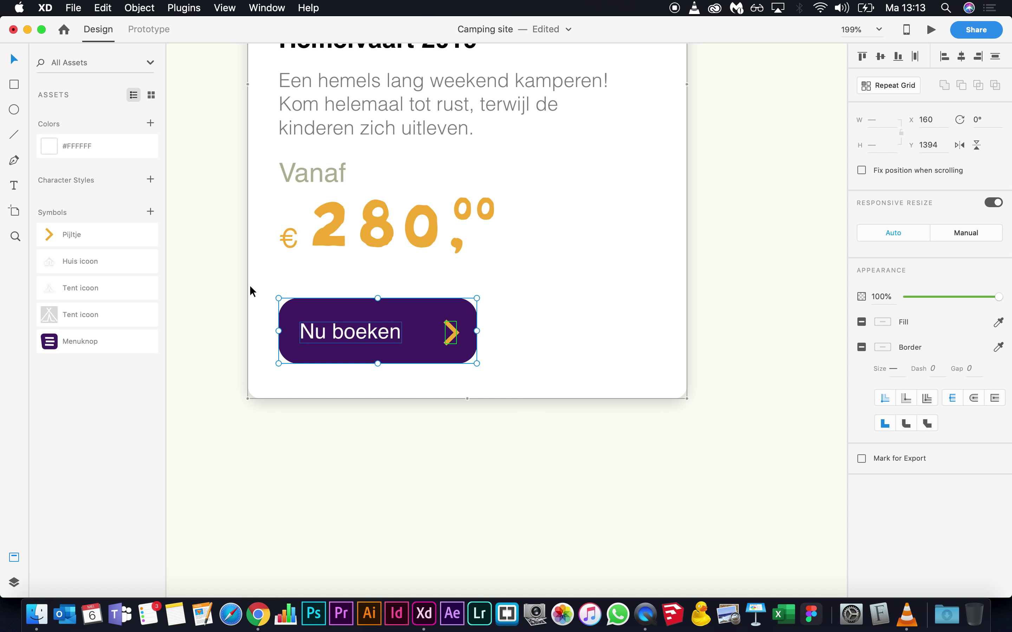
drag(333, 316, 544, 316)
key(super+z)
key(super+z)
key(super+shift+z)
drag(536, 300, 435, 370)
drag(477, 331, 452, 331)
key(super+z)
Step: Select the purple button shape together with its arrow and narrow them from the right edge, leaving less space after "Nu boeken"
click(535, 377)
drag(547, 402, 431, 293)
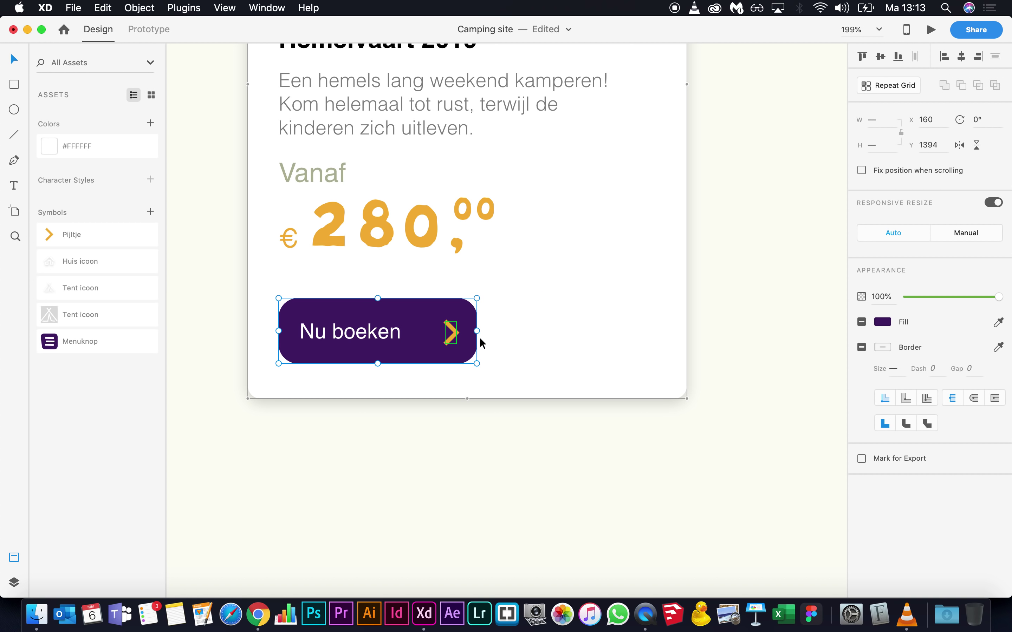
drag(476, 330, 452, 329)
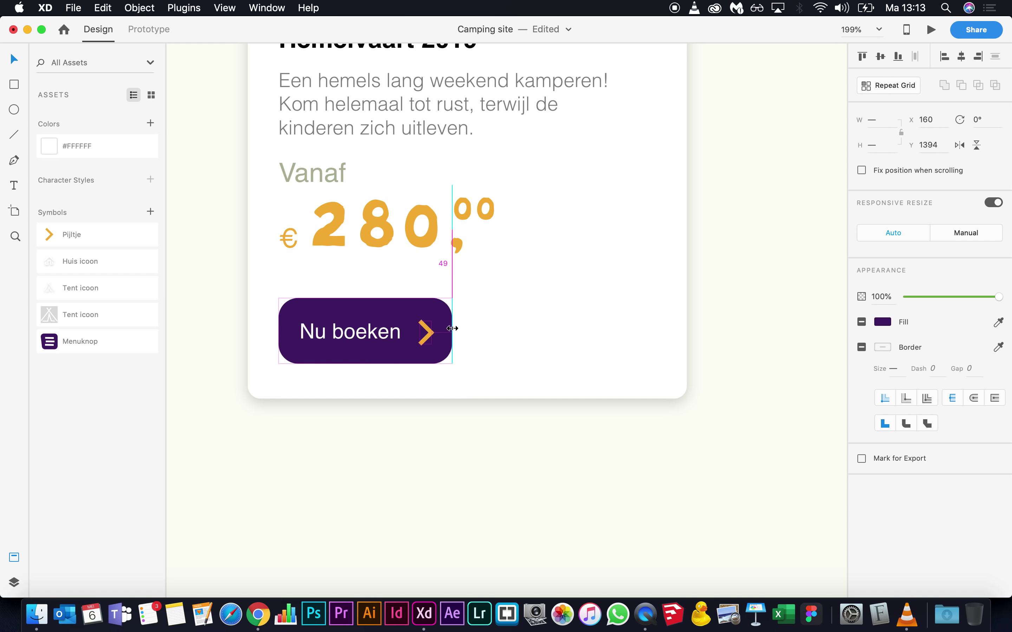
double_click(396, 332)
drag(564, 326, 571, 329)
key(super+z)
click(572, 358)
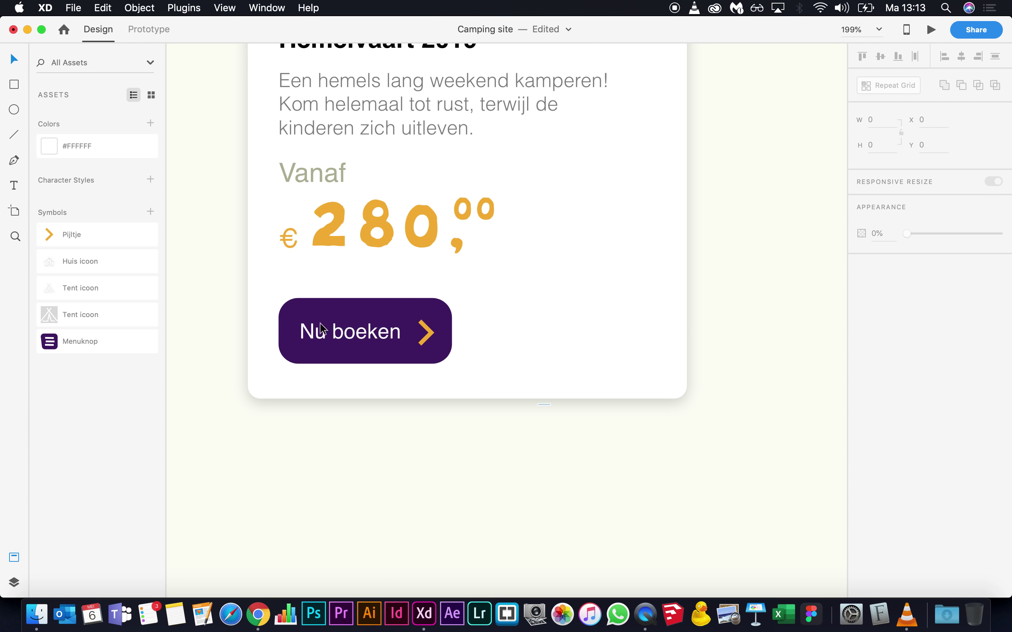